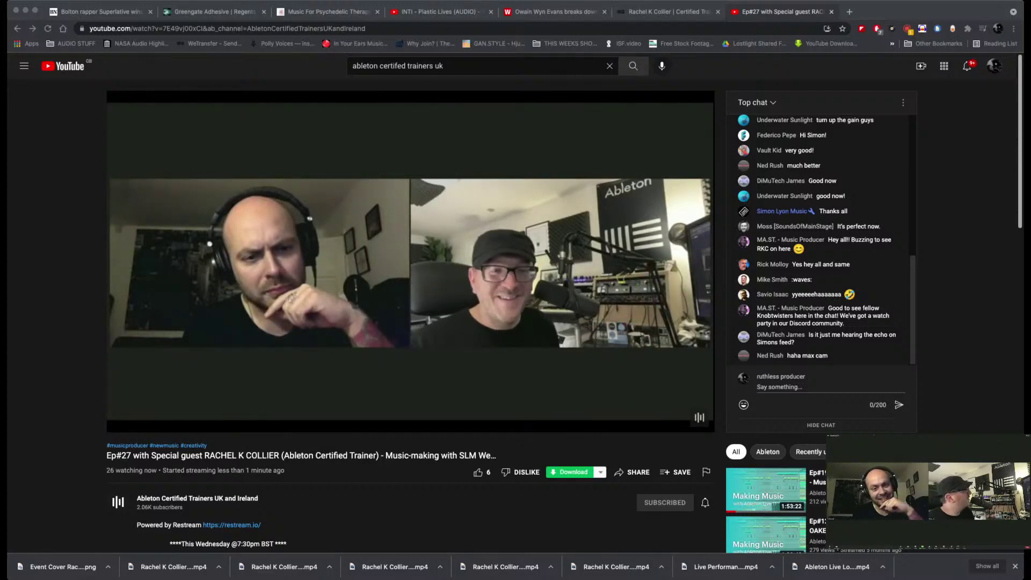
Read the Bolton News article about rapper Superlative winning a Youth Music Award.
key(ctrl+Tab)
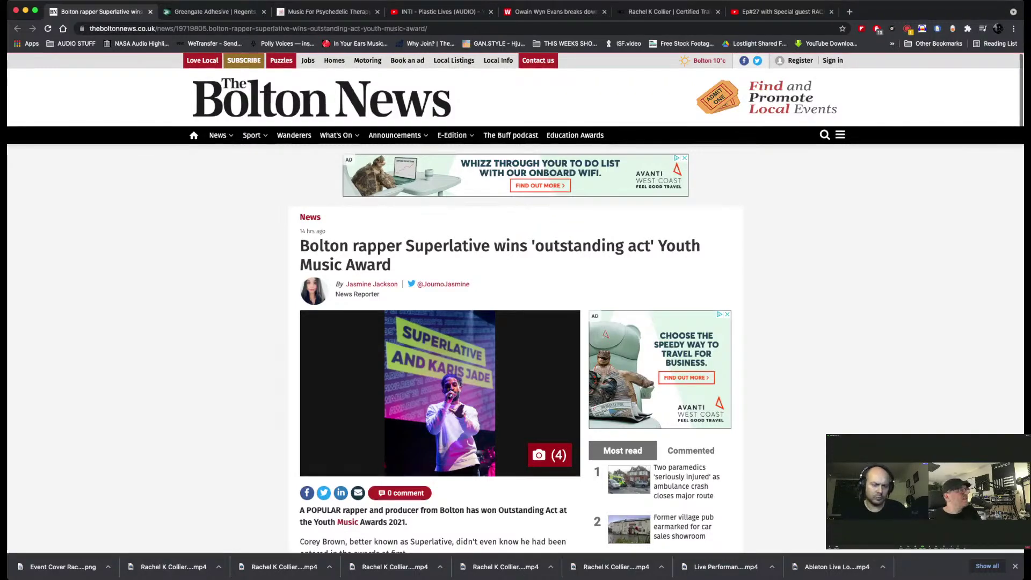
scroll(515, 303, down, 3)
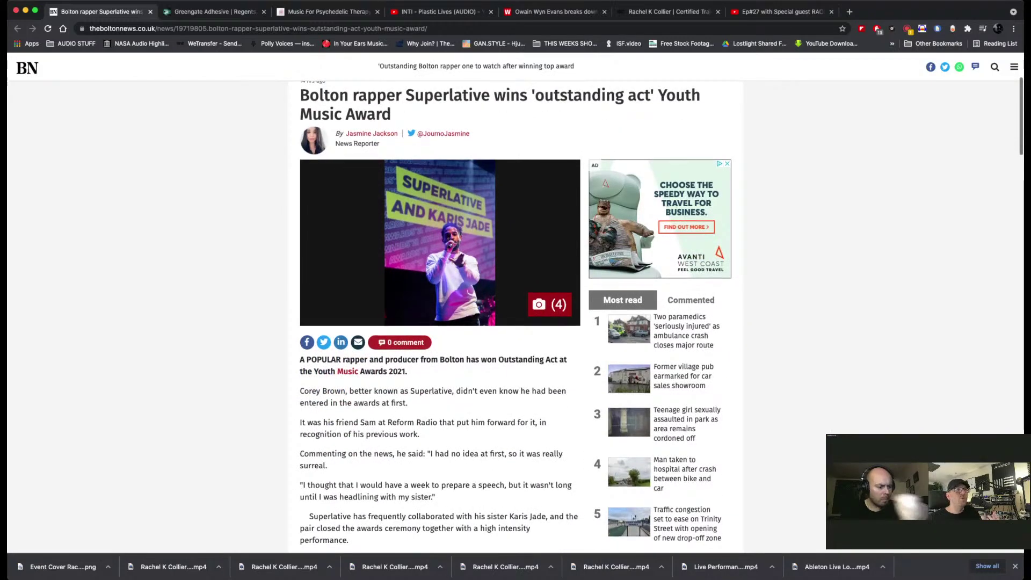
scroll(515, 303, down, 1)
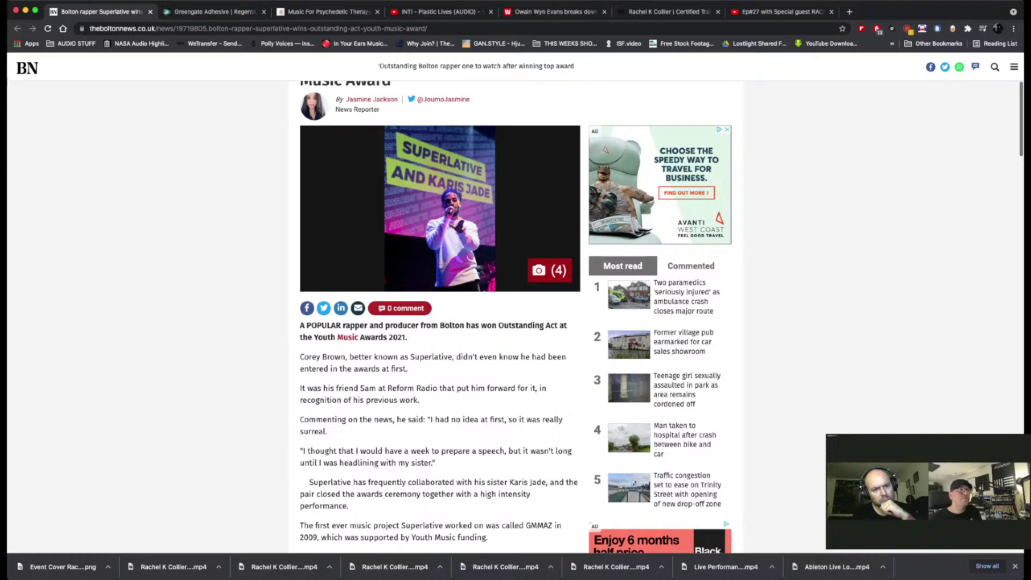
scroll(515, 317, up, 3)
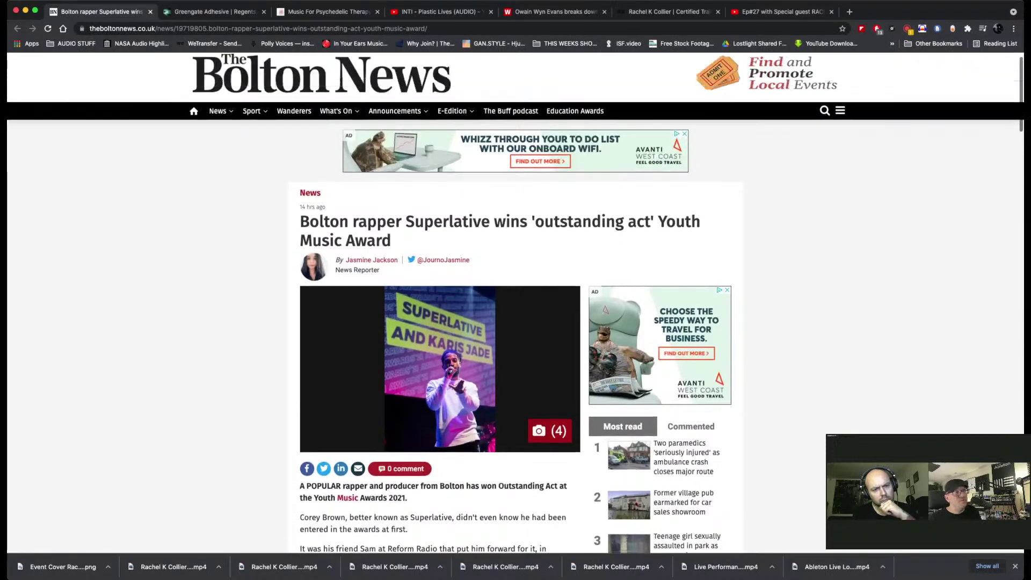
scroll(515, 302, down, 2)
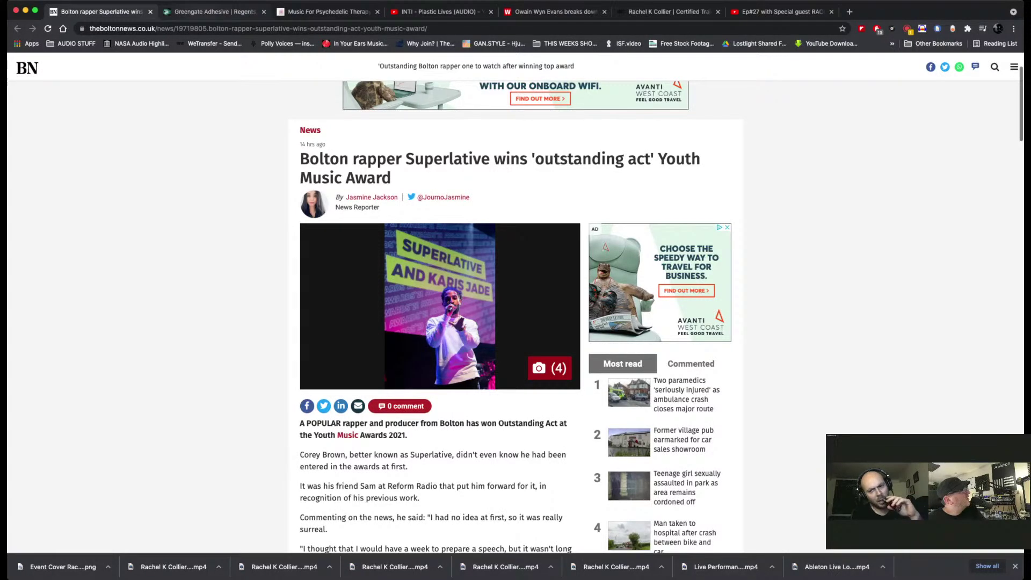
View the Bandcamp album pages for Greengate Adhesive and Music For Psychedelic Therapy.
key(ctrl+Tab)
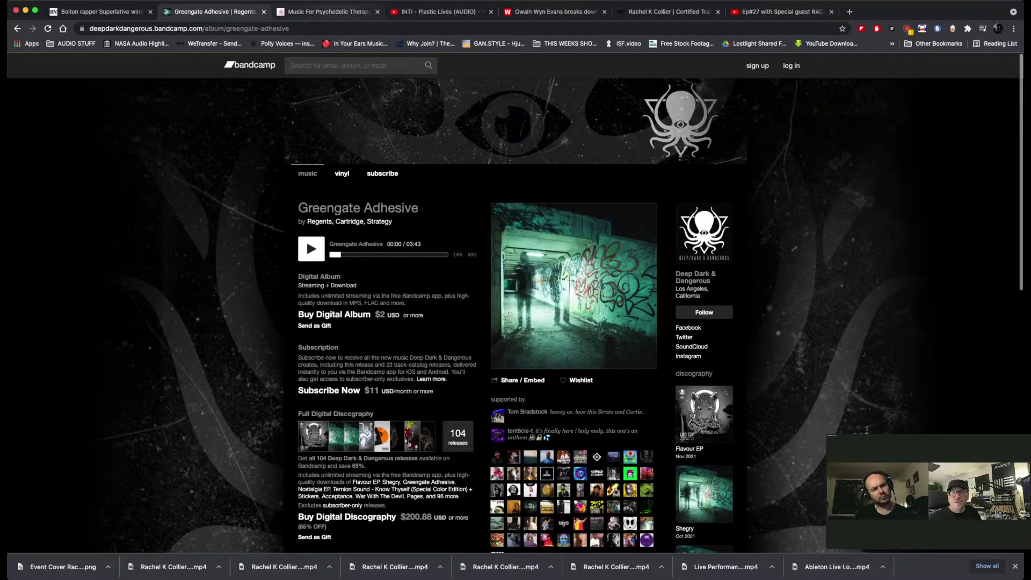
key(ctrl+Tab)
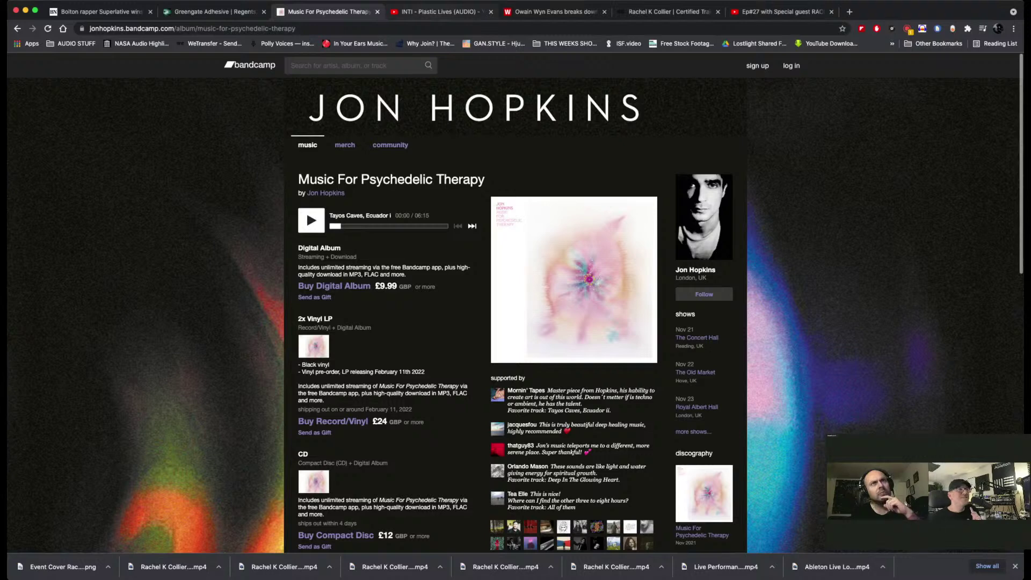
key(ctrl+Tab)
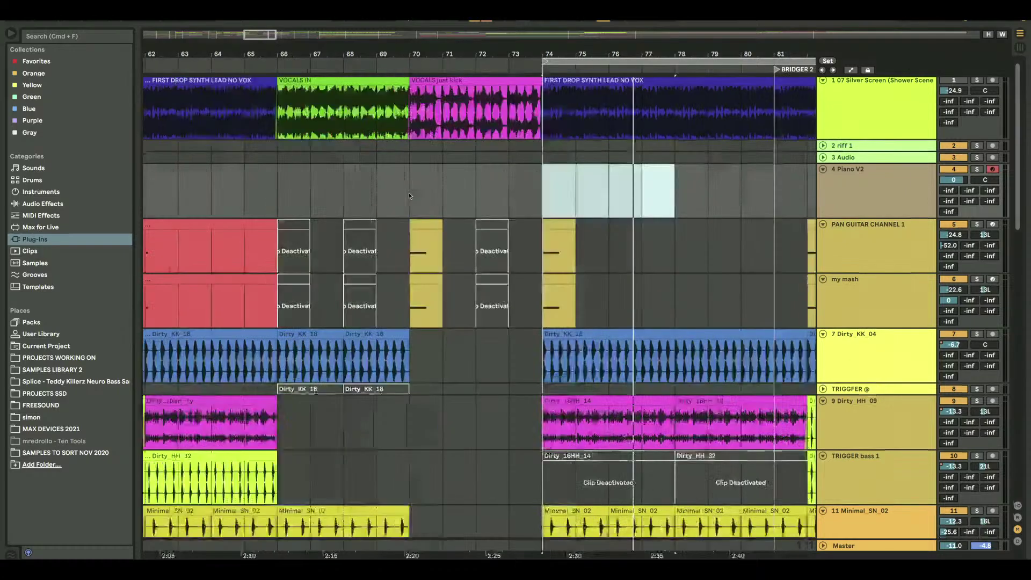
Examine the song arrangement in Ableton Live from the opening to the chorus, focusing on the first drop around bars 21 to 36.
scroll(410, 196, right, 5)
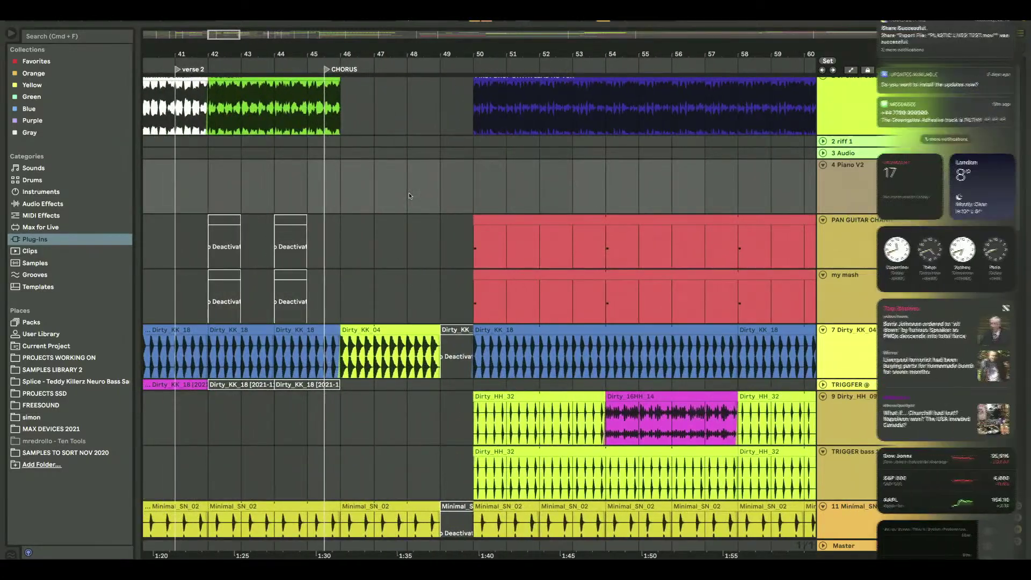
scroll(396, 198, left, 3)
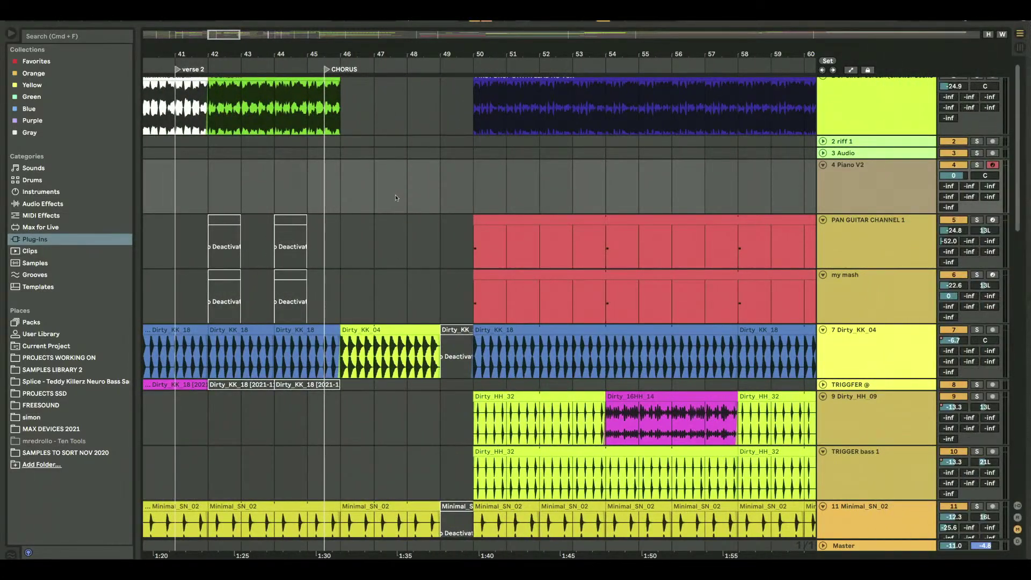
scroll(397, 198, left, 10)
scroll(398, 198, left, 1)
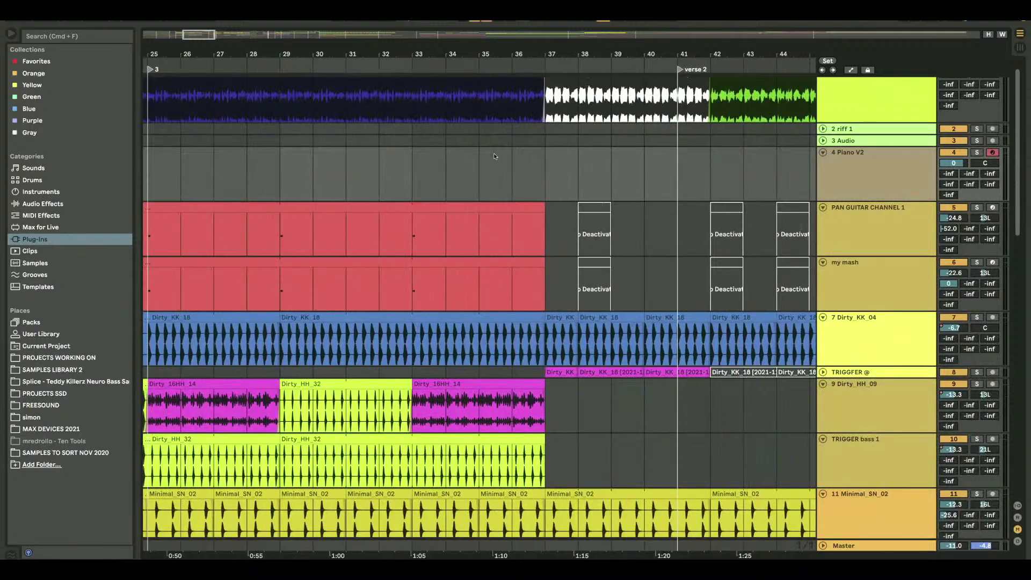
click(494, 163)
key(minus)
key(minus)
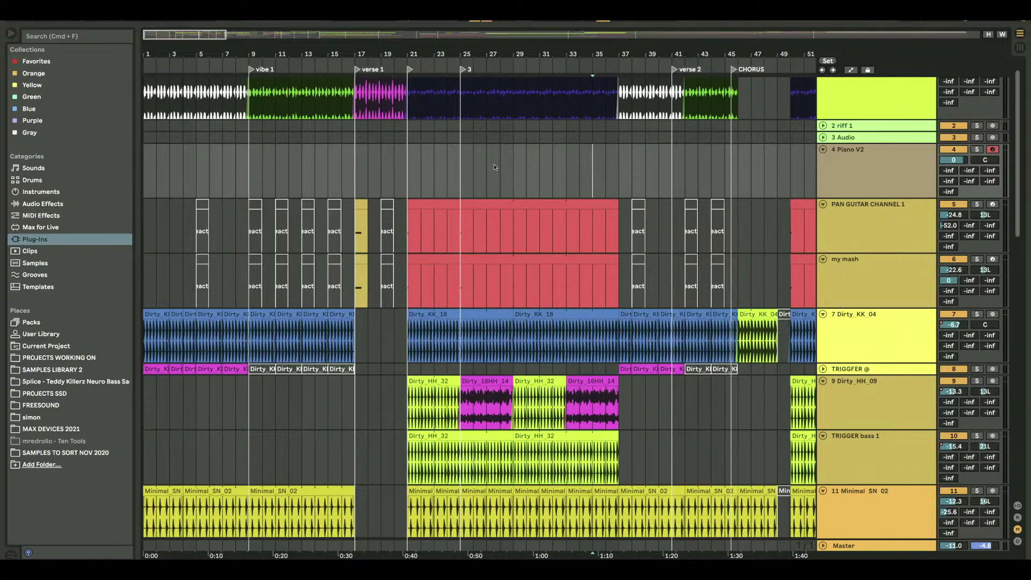
click(413, 195)
key(plus)
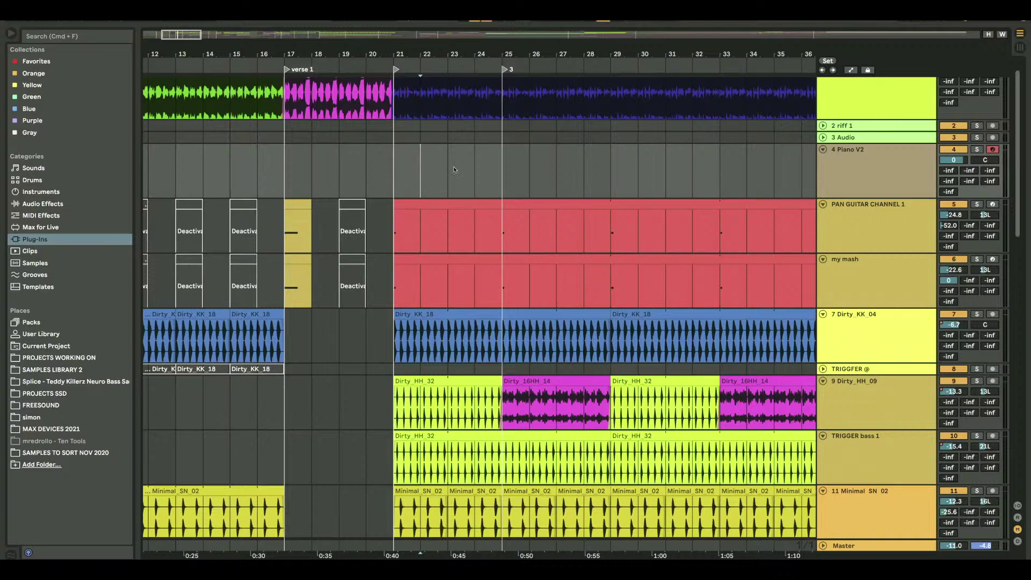
scroll(465, 180, up, 1)
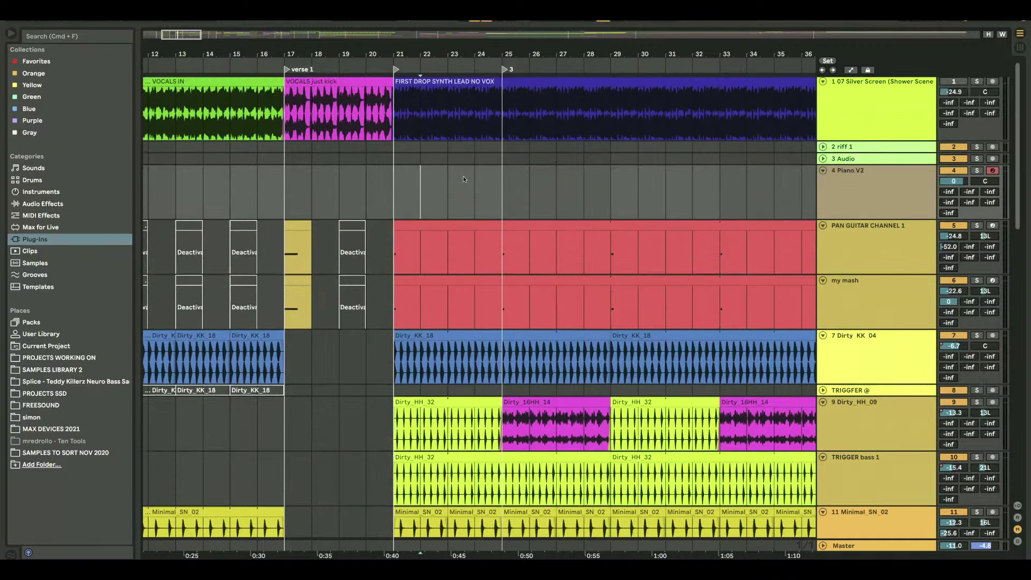
key(plus)
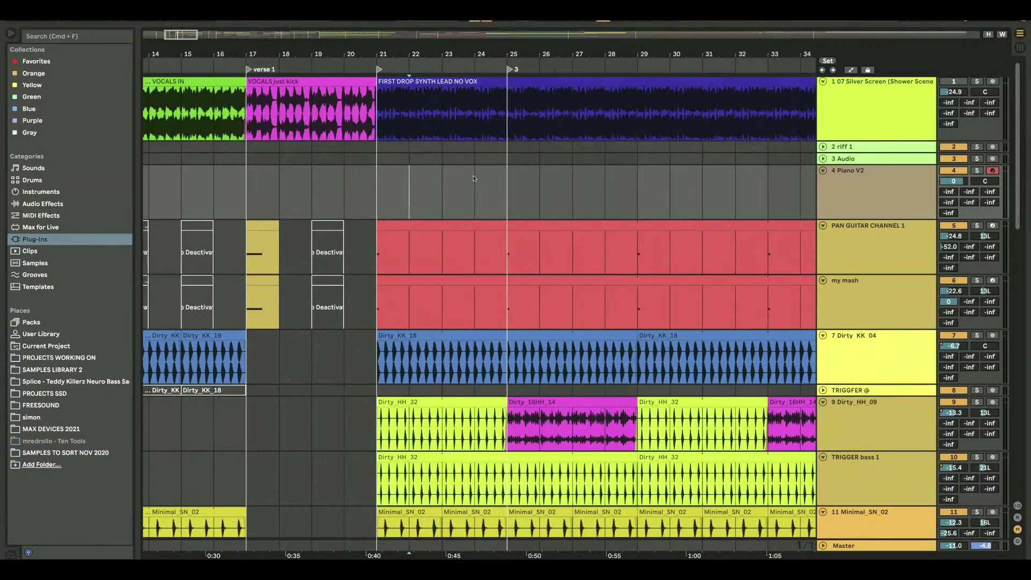
scroll(484, 180, right, 3)
scroll(483, 180, down, 1)
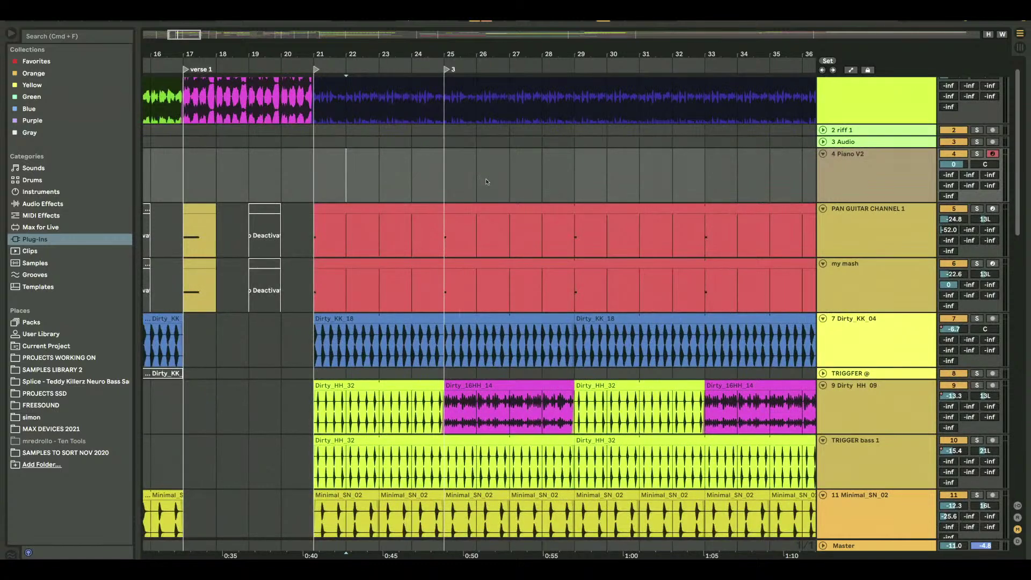
key(minus)
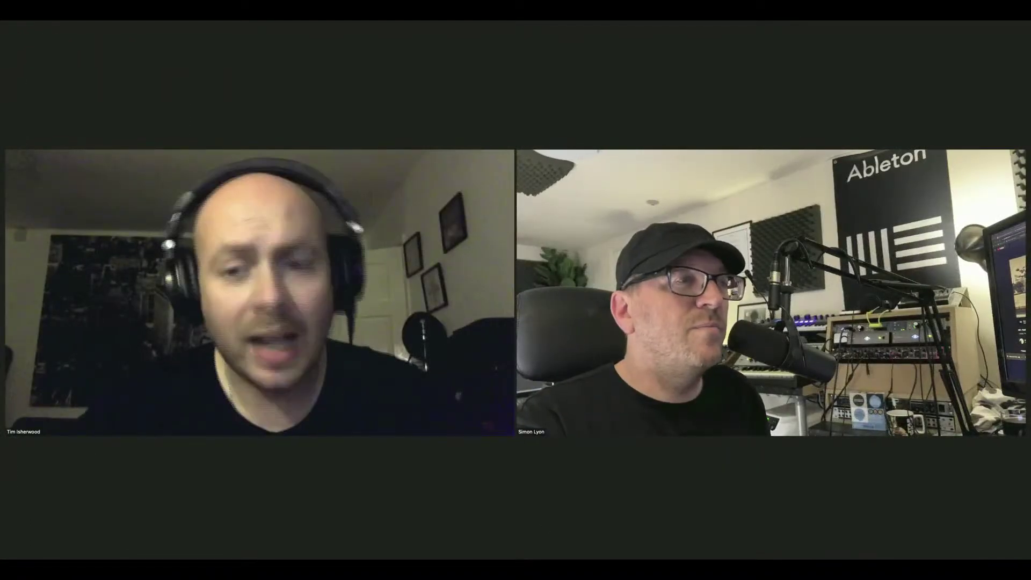
Switch to the video call and share Desktop 1 with the other participants.
key(super+shift+s)
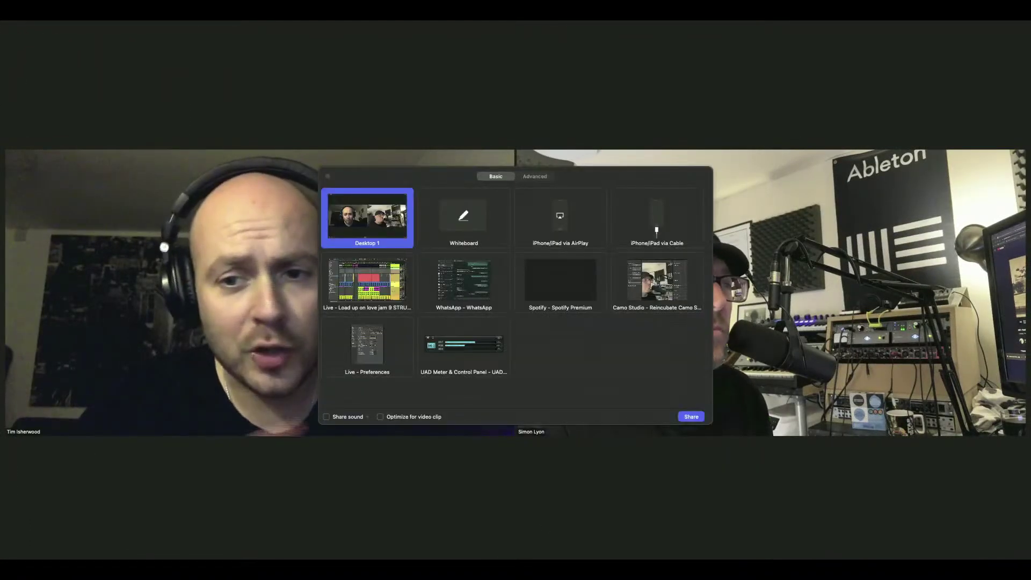
click(692, 416)
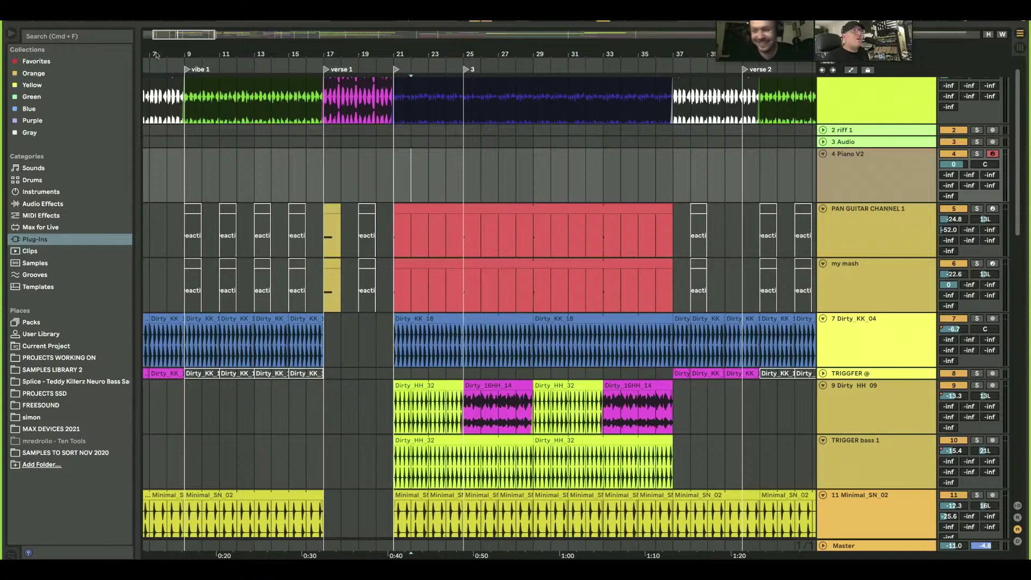
right_click(256, 103)
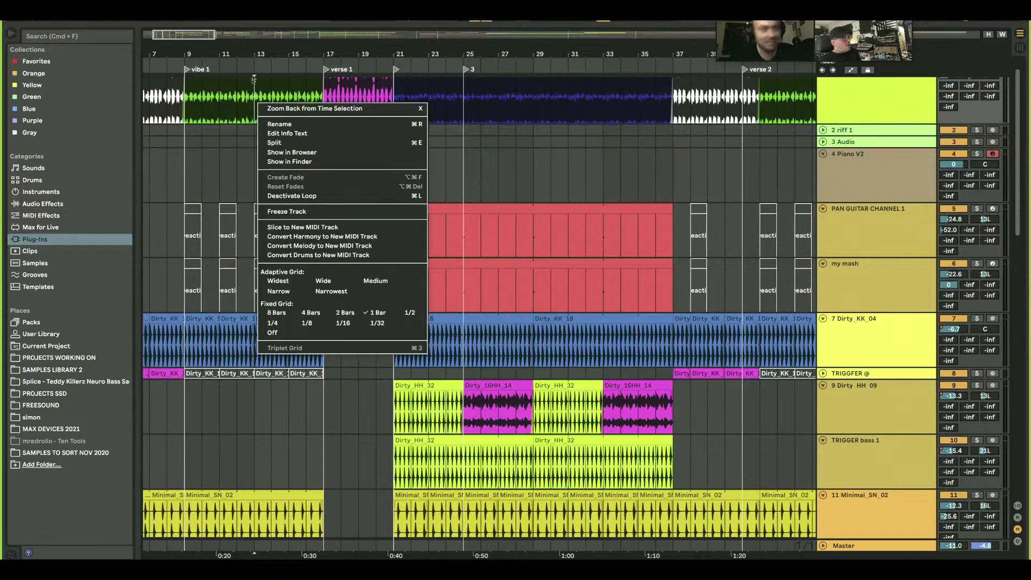
click(443, 145)
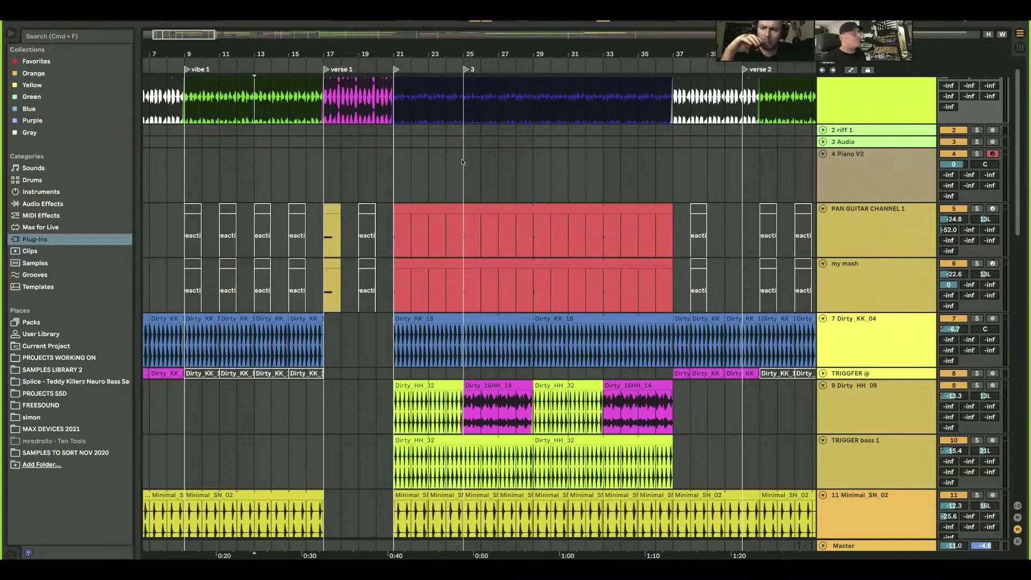
Place the insert marker at bar 26 on the Piano V2 track and solo that track.
scroll(464, 161, up, 2)
scroll(463, 162, up, 2)
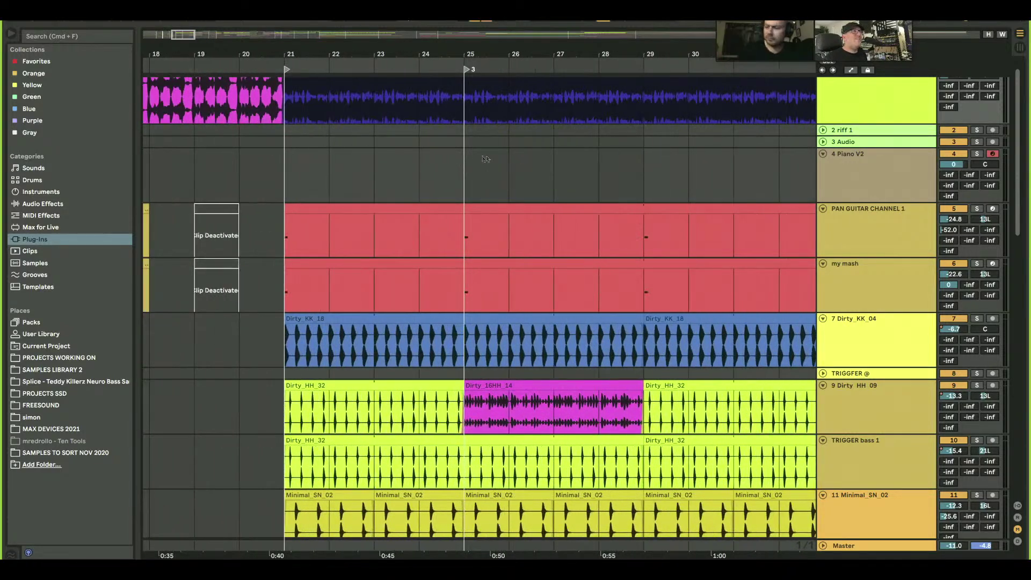
scroll(490, 157, down, 2)
scroll(492, 156, up, 2)
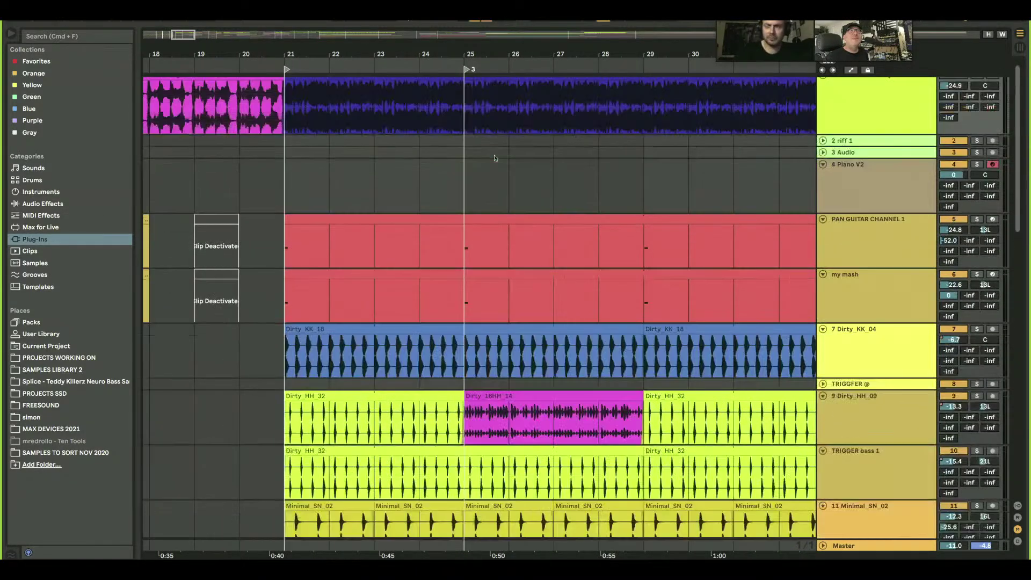
click(516, 175)
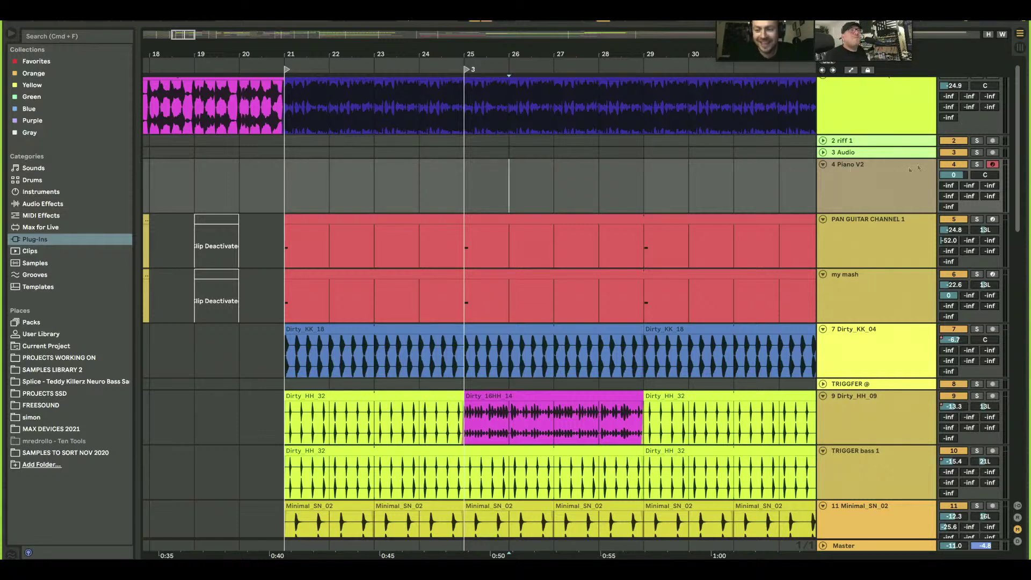
click(977, 165)
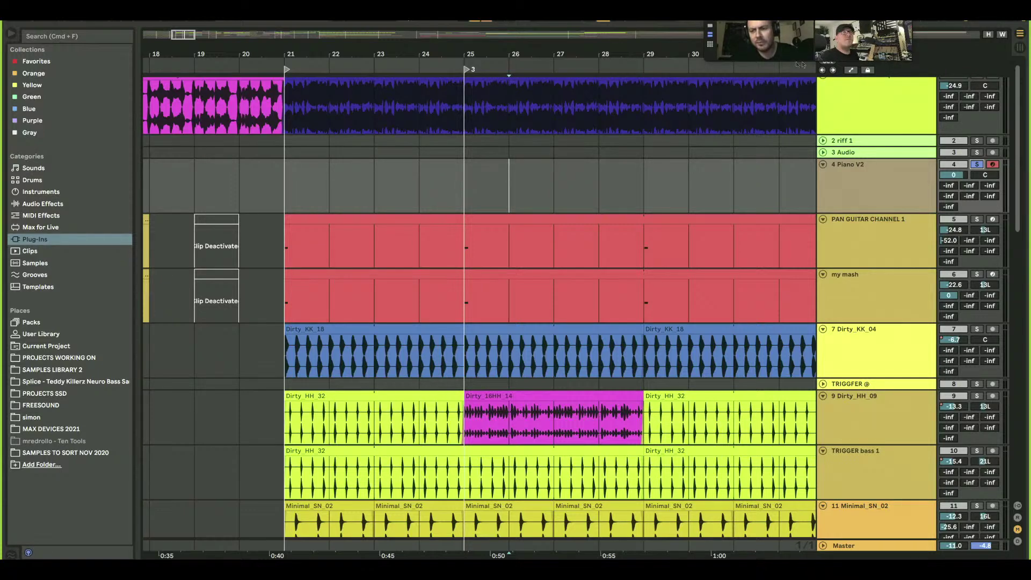
Try the floating video window in its large single-speaker layout, returning it to the two-thumbnail strip.
right_click(732, 62)
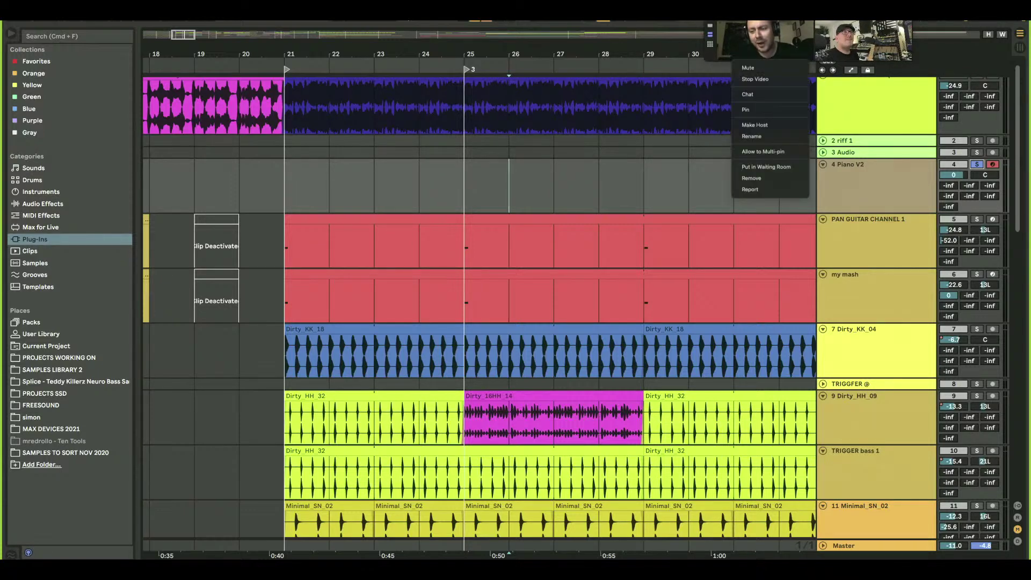
click(896, 45)
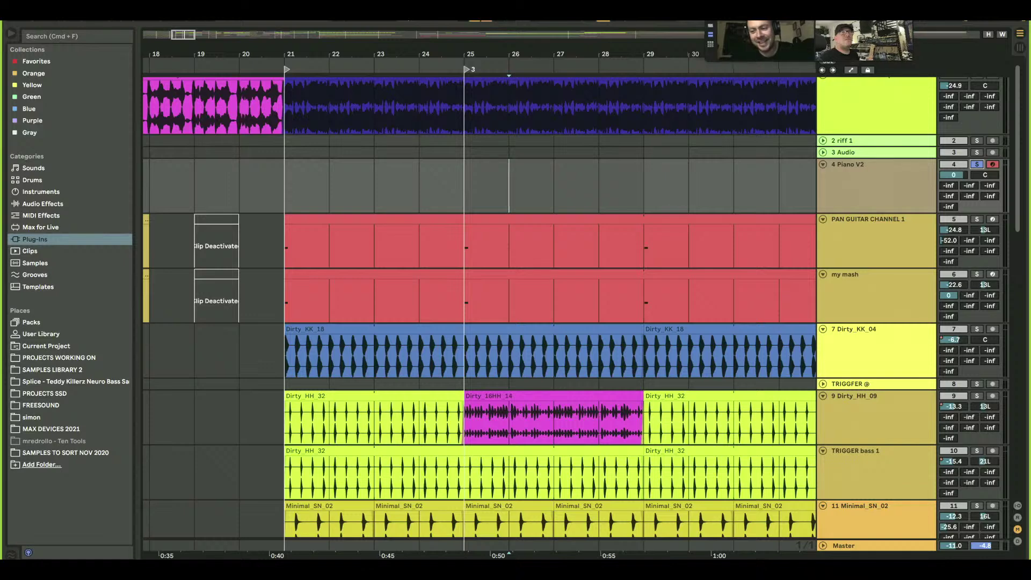
drag(901, 49, 799, 71)
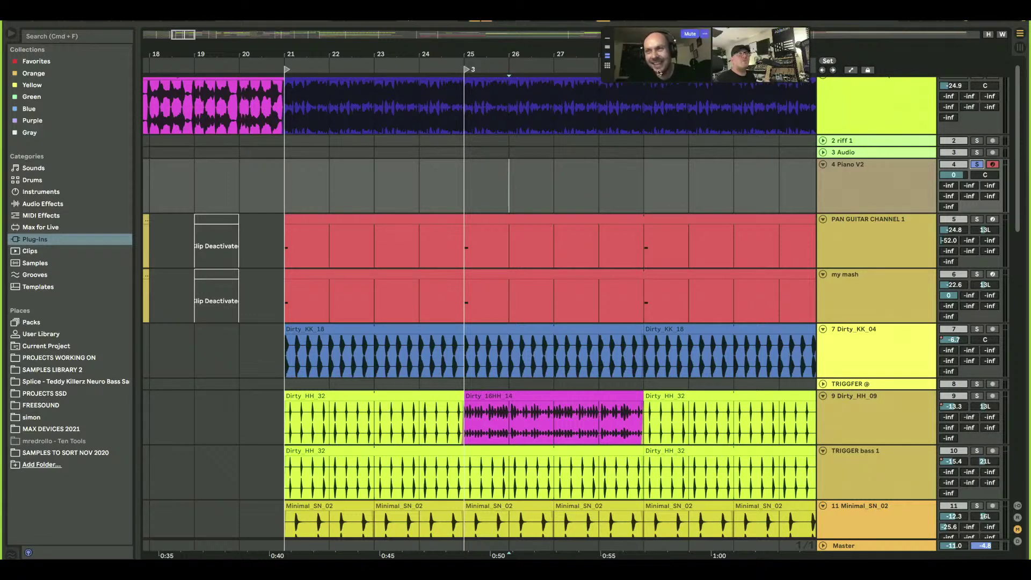
click(609, 47)
drag(698, 94, 874, 210)
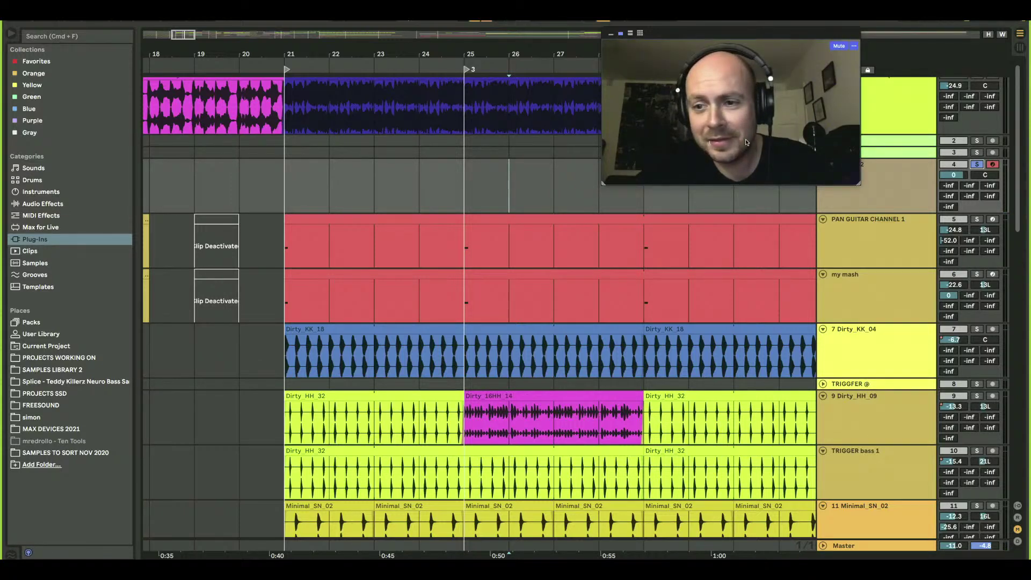
click(630, 33)
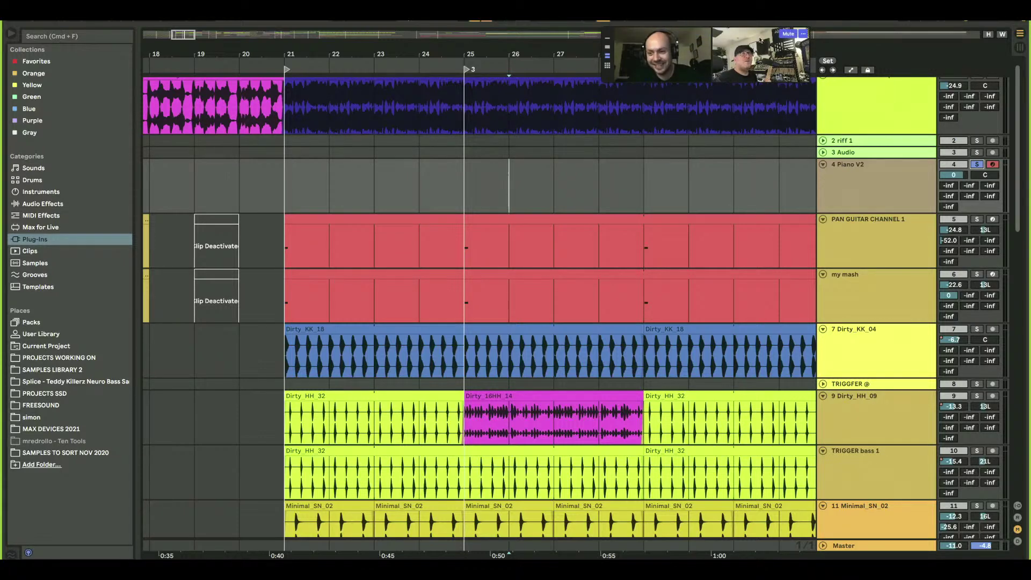
Move the floating video window over the arrangement, switch it to the gallery layout and enlarge it.
drag(750, 36, 564, 153)
click(566, 134)
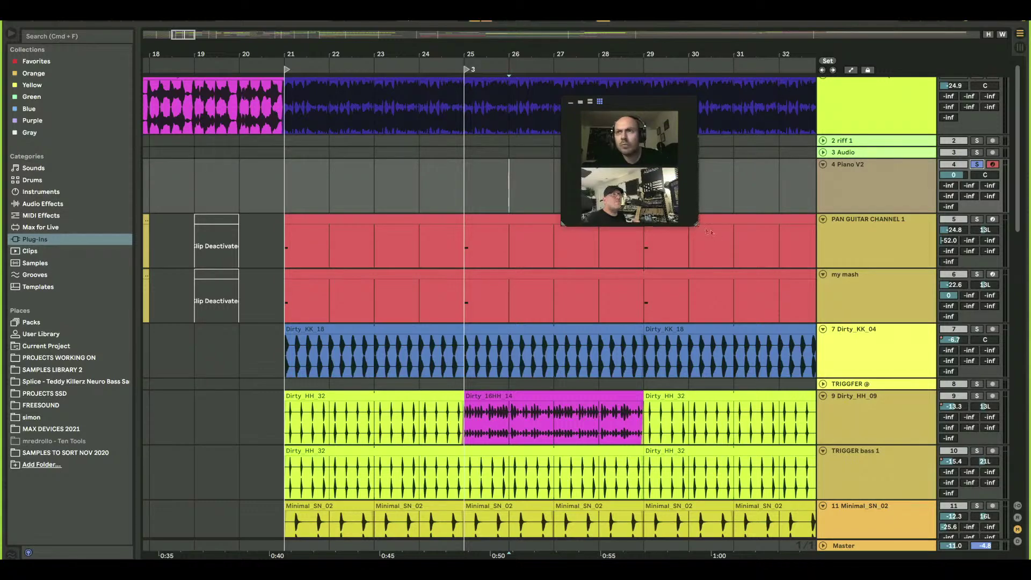
drag(695, 223, 961, 344)
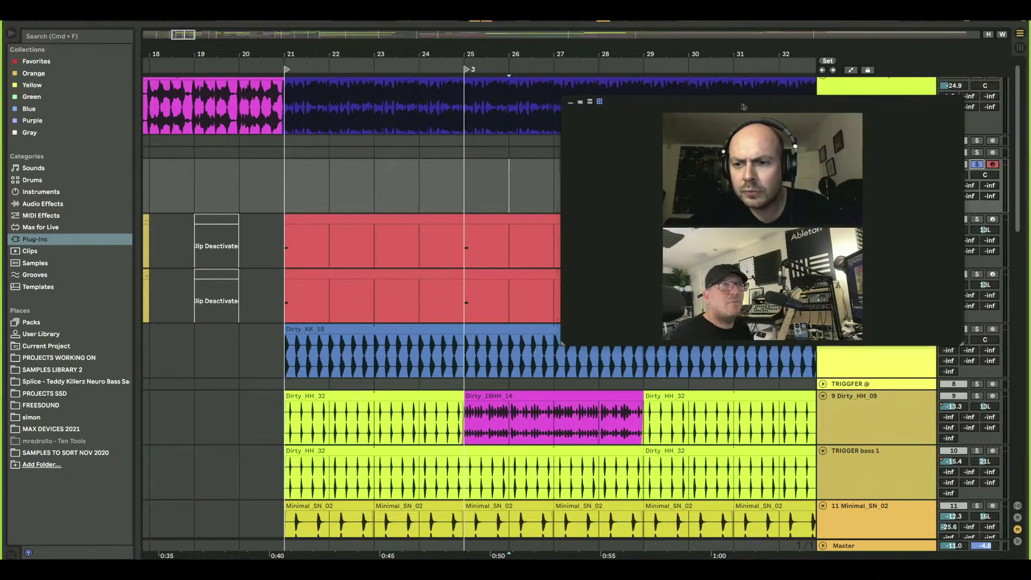
drag(919, 142, 861, 129)
Open the Piano V2 instrument's plug-in window and move the floating video window clear of the piano.
double_click(911, 166)
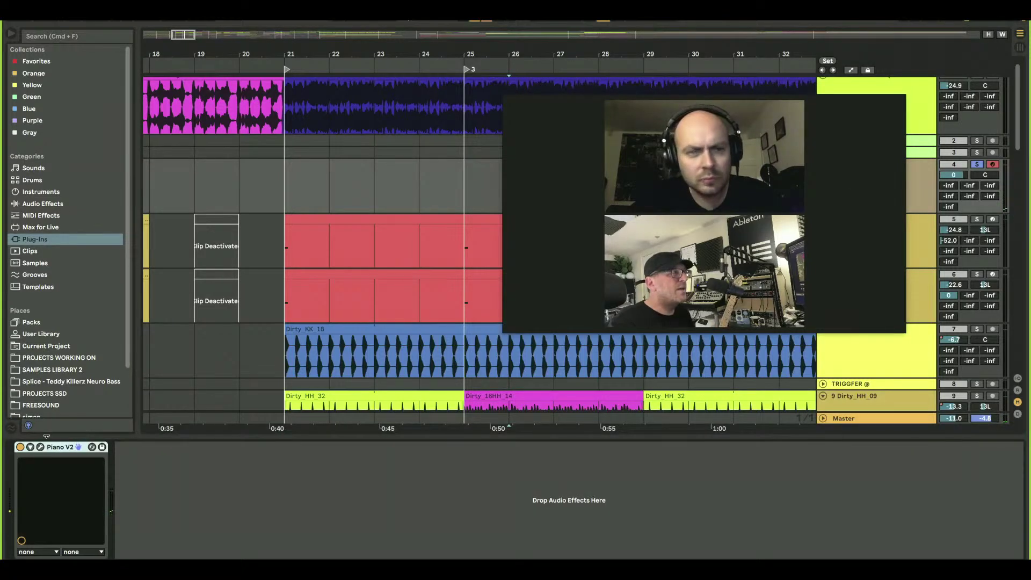
click(41, 447)
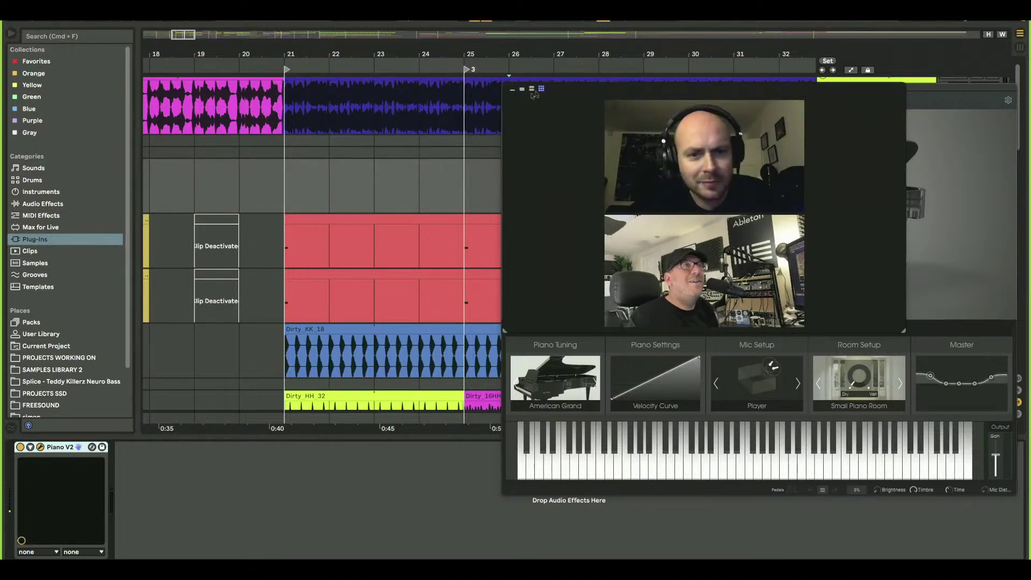
drag(603, 92, 315, 40)
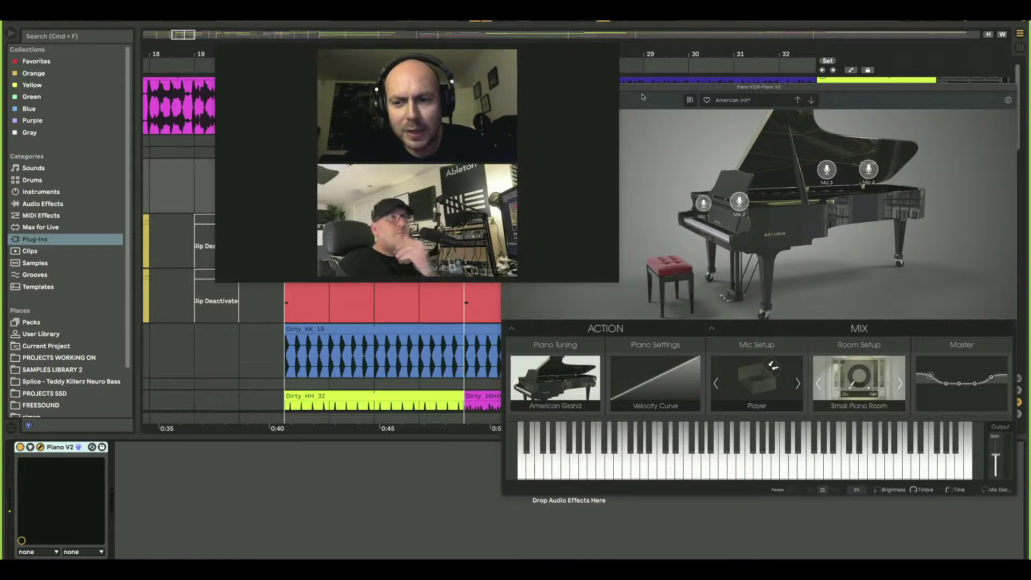
Close the Piano V2 plug-in window and collapse the floating video window to its talking-speaker strip.
drag(623, 87, 564, 310)
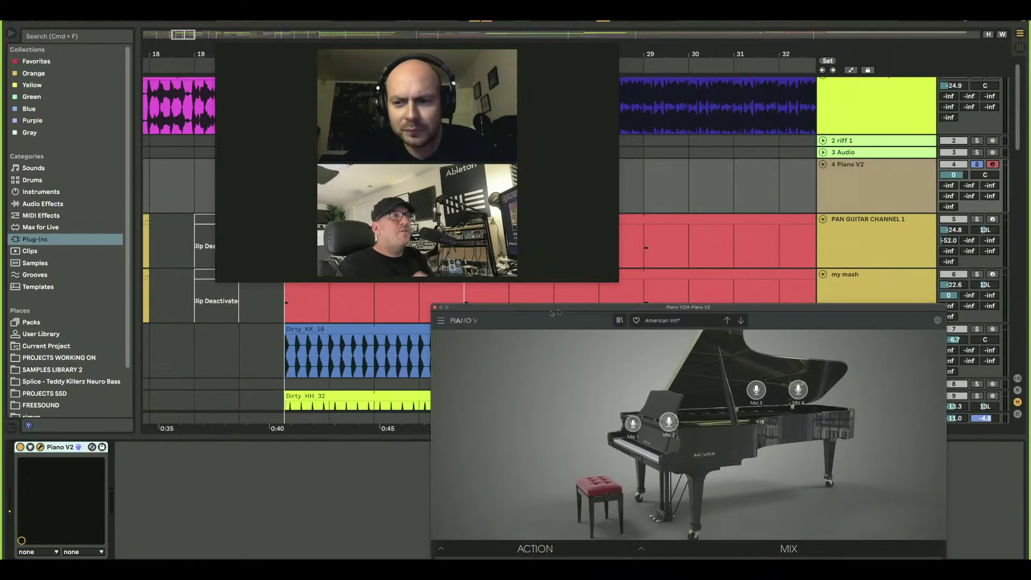
click(435, 308)
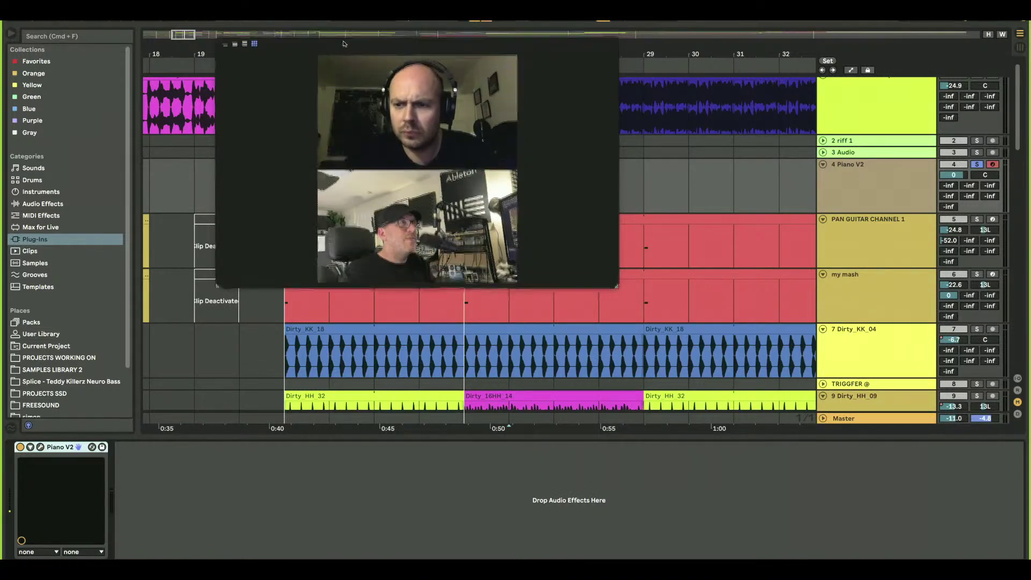
drag(343, 38, 385, 64)
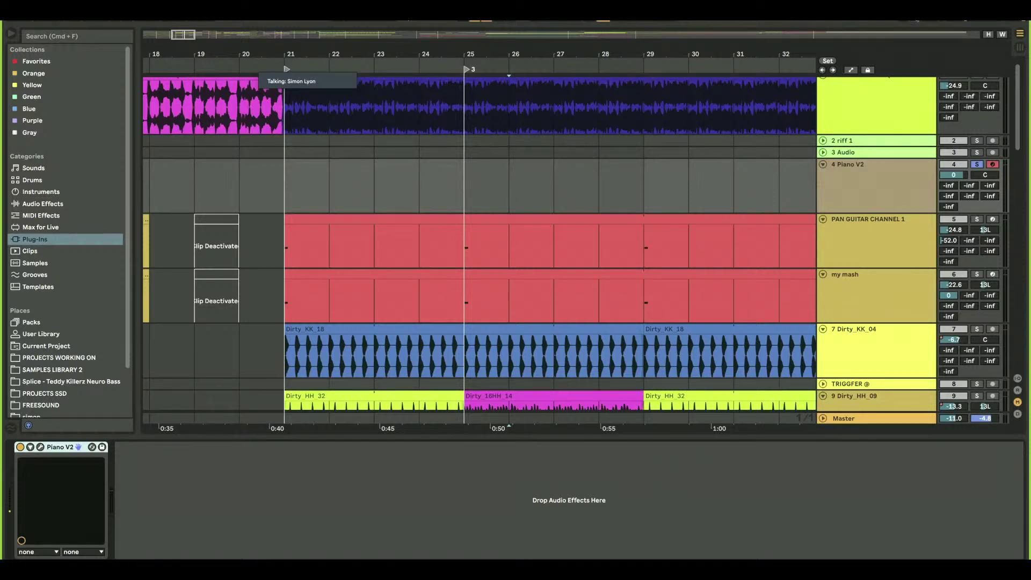
Check the meeting's additional sharing options, dismiss them, and place the insert marker at bar 30 on the 3 Audio track.
mouse_move(999, 22)
click(679, 167)
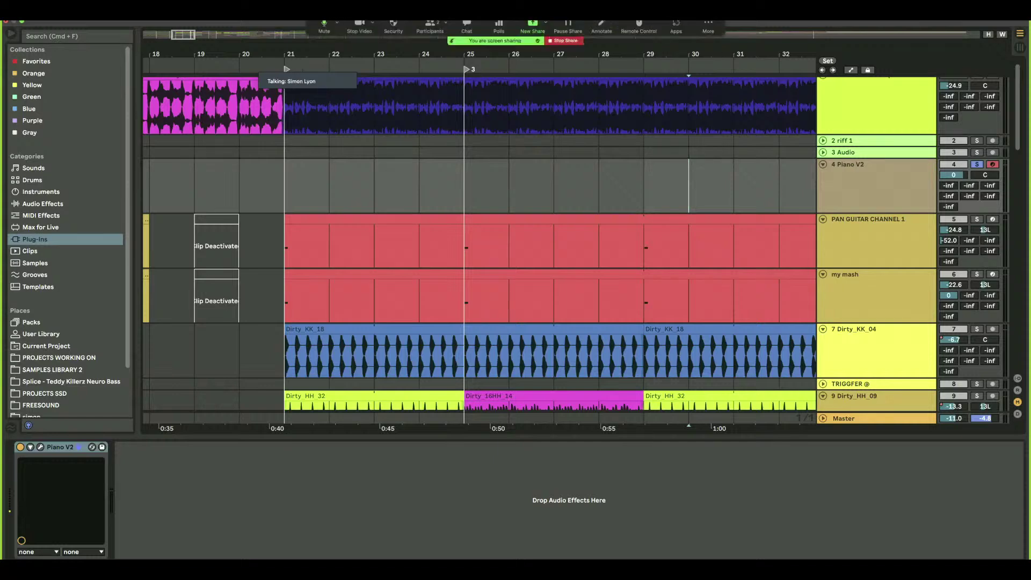
click(708, 23)
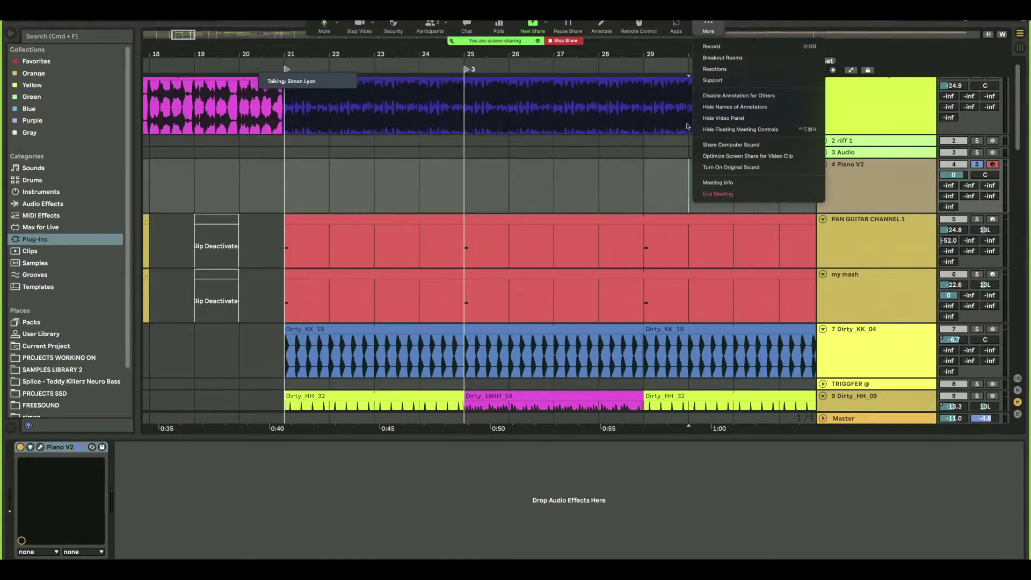
click(681, 150)
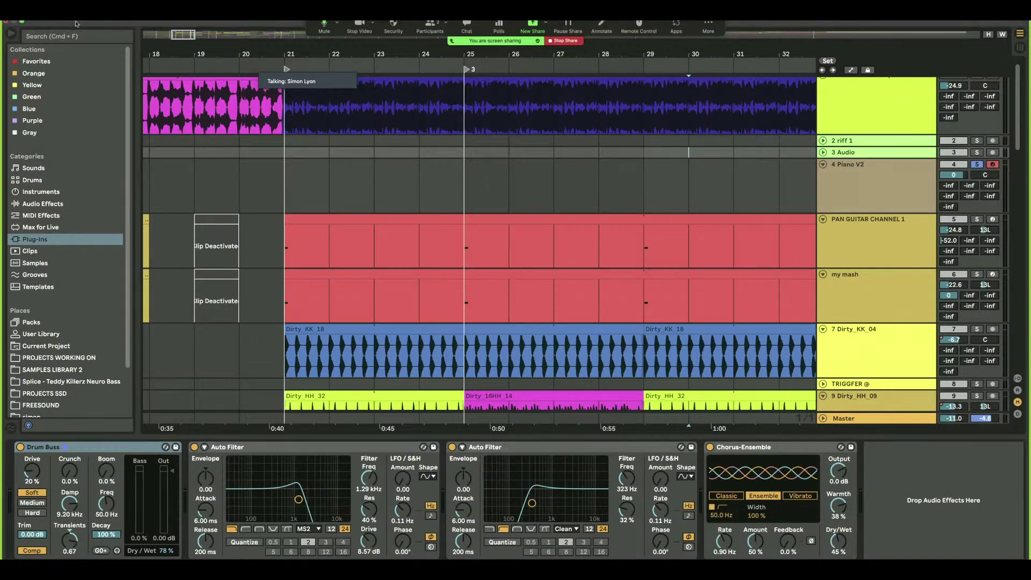
Take the Ableton Live window out of full-screen mode and shift it slightly sideways.
click(22, 23)
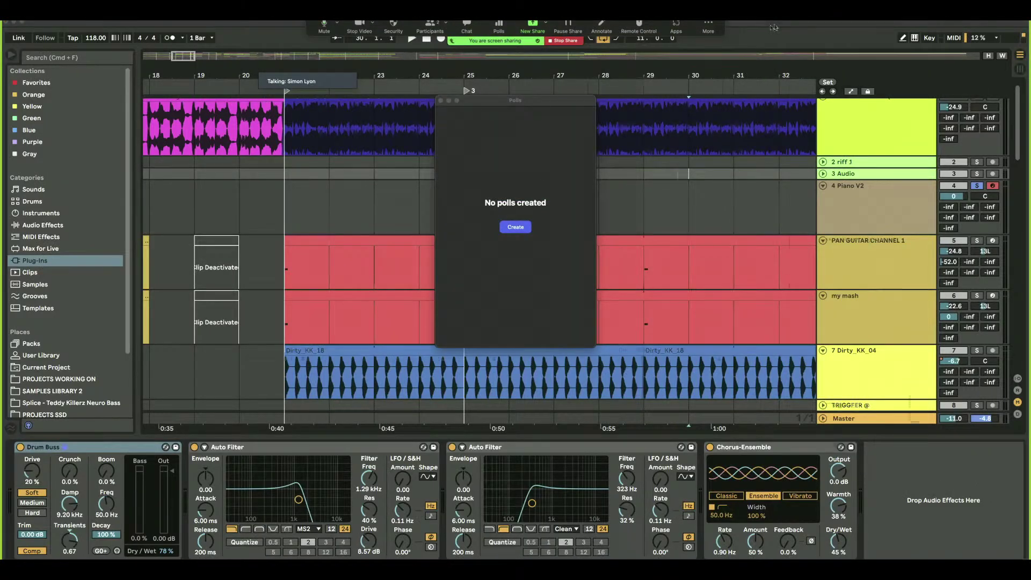
mouse_move(774, 28)
mouse_down()
mouse_move(515, 96)
mouse_move(839, 256)
mouse_move(853, 53)
mouse_move(832, 30)
mouse_move(757, 32)
mouse_up()
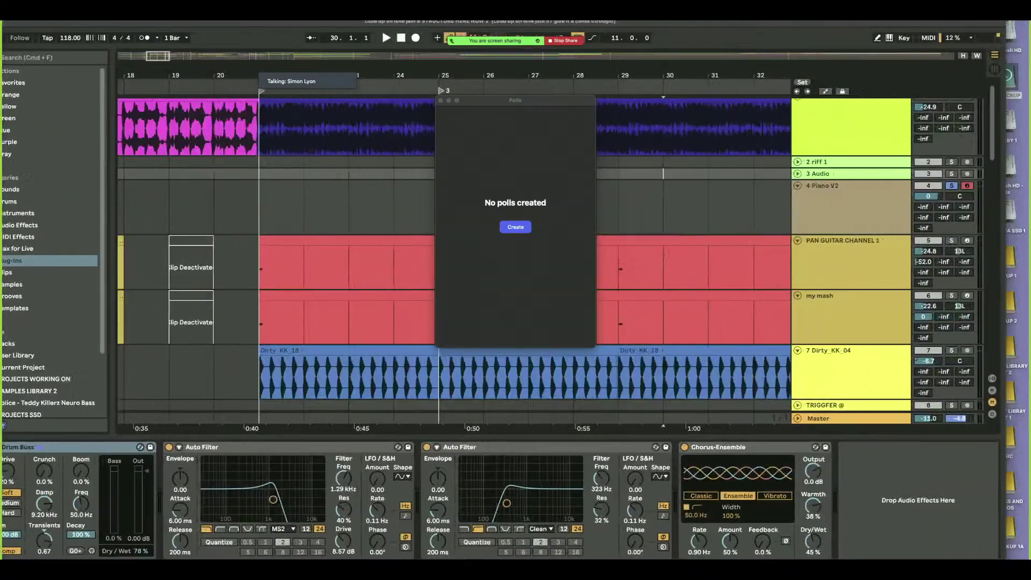
Restore the floating video window, switch it to the gallery layout over the track headers, and shrink it to two side-by-side pictures.
click(295, 68)
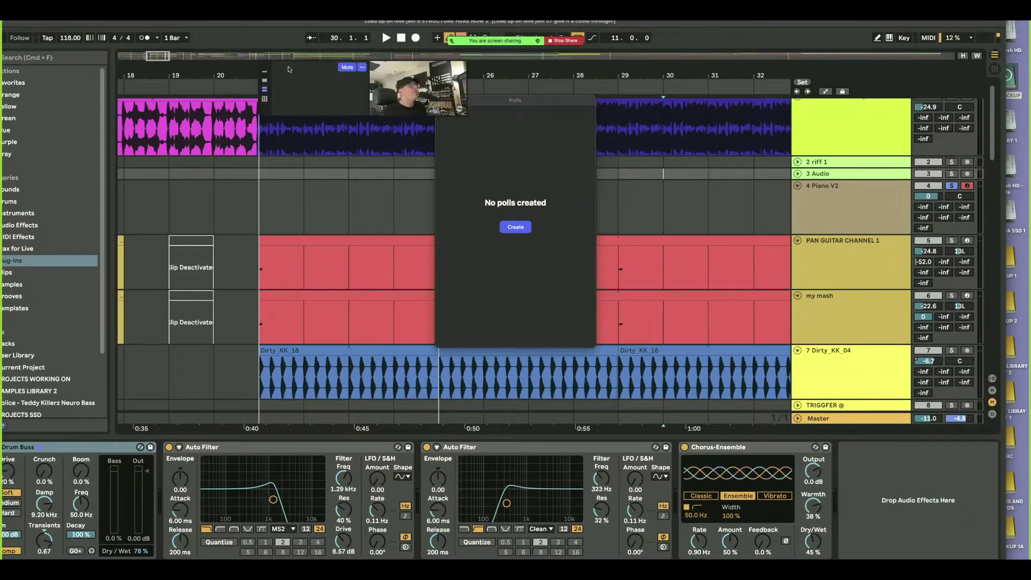
drag(383, 65, 822, 35)
click(703, 70)
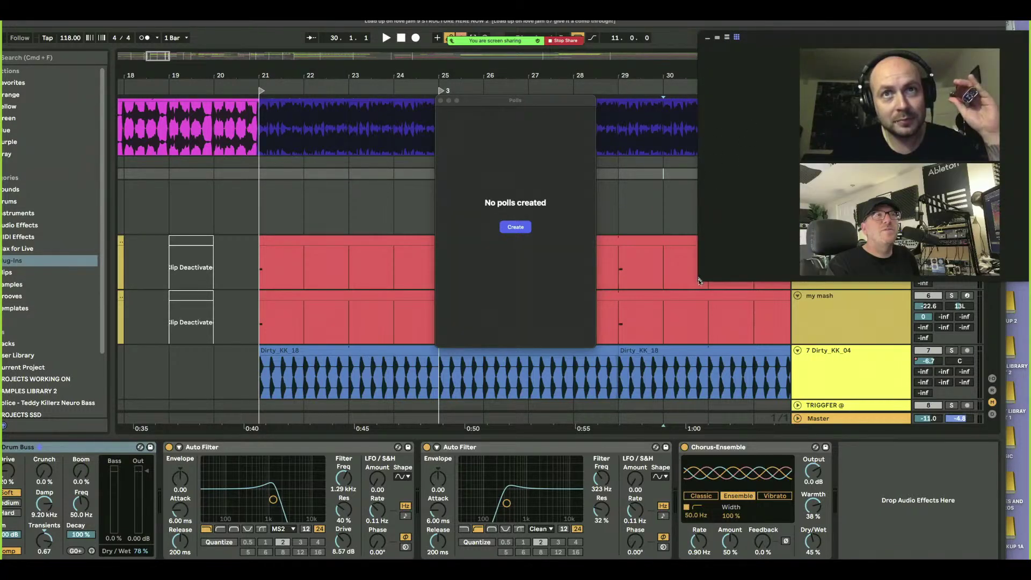
drag(699, 280, 745, 172)
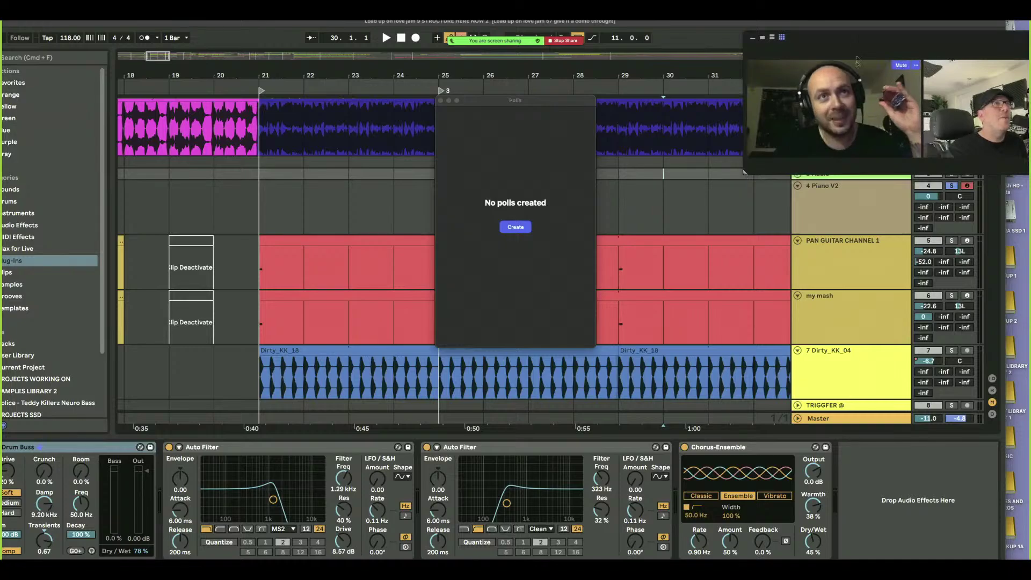
Return the Ableton Live arrangement window to full-screen mode.
double_click(65, 25)
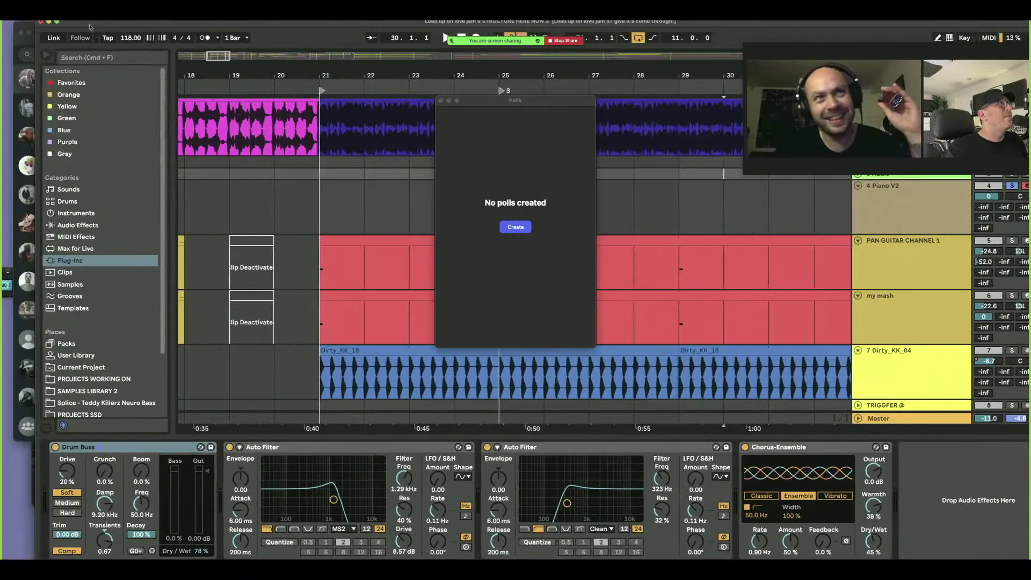
click(57, 22)
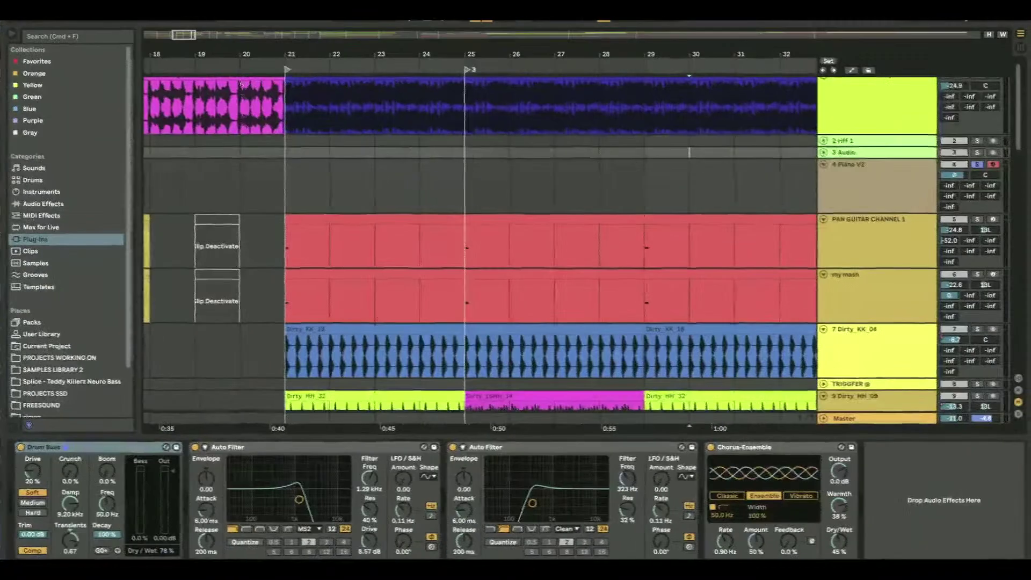
scroll(355, 167, down, 5)
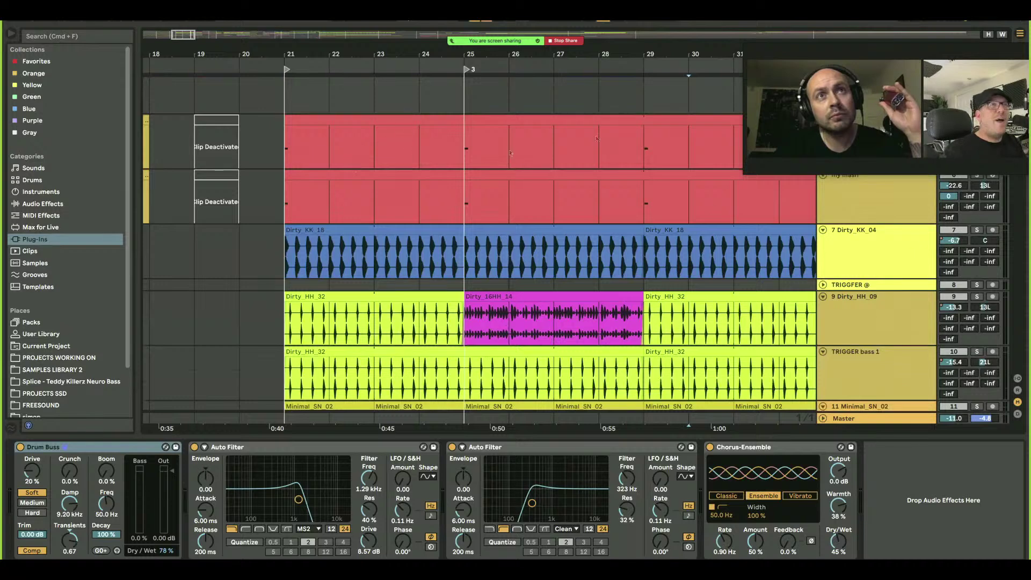
Move the floating video window clear of the track headers and mixer controls.
mouse_move(806, 55)
drag(839, 39, 763, 20)
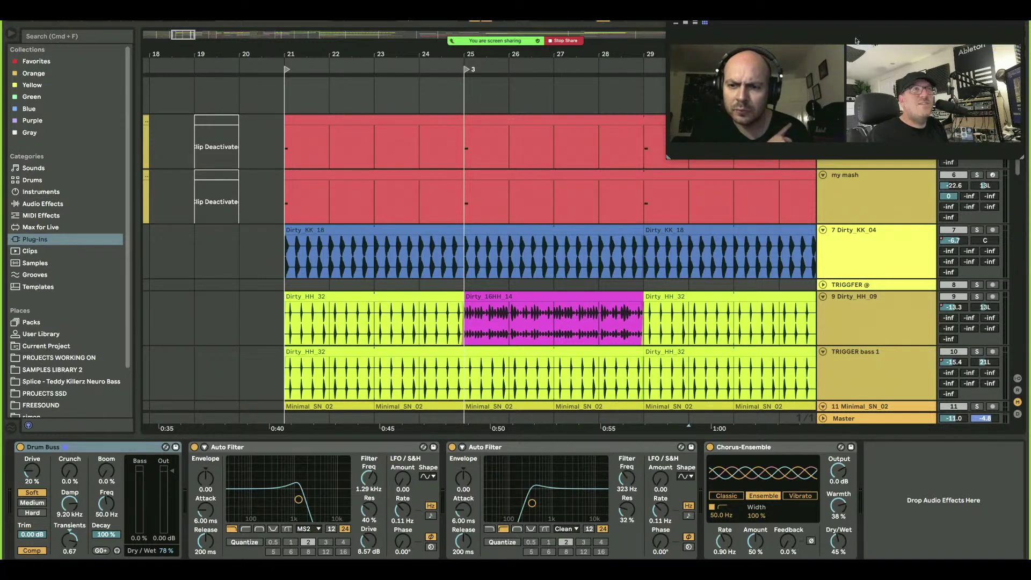
drag(857, 40, 290, 40)
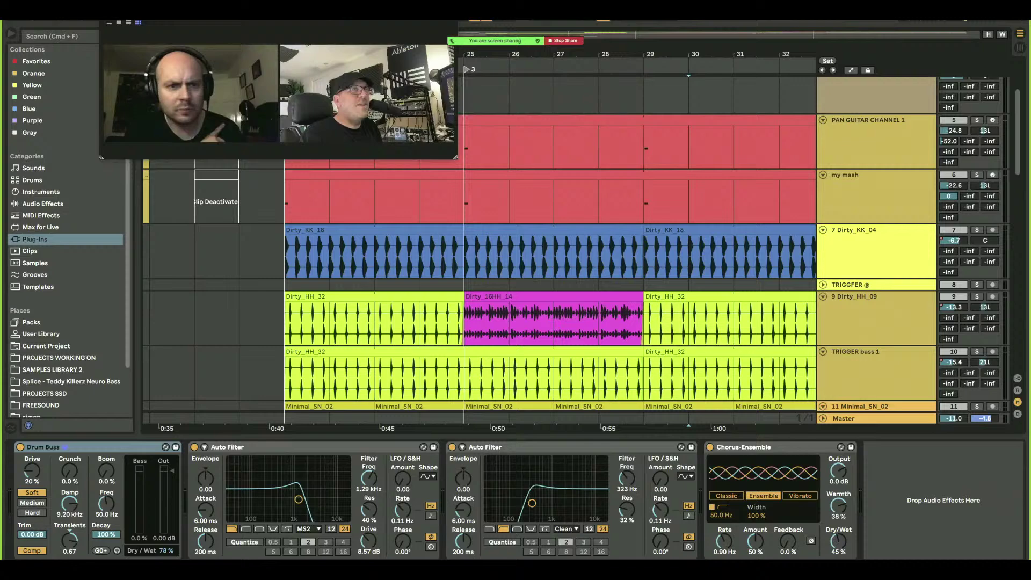
Open the MIDI clip on PAN GUITAR CHANNEL 1 in the note editor to view its notes, and hide the editor again.
click(881, 128)
double_click(550, 162)
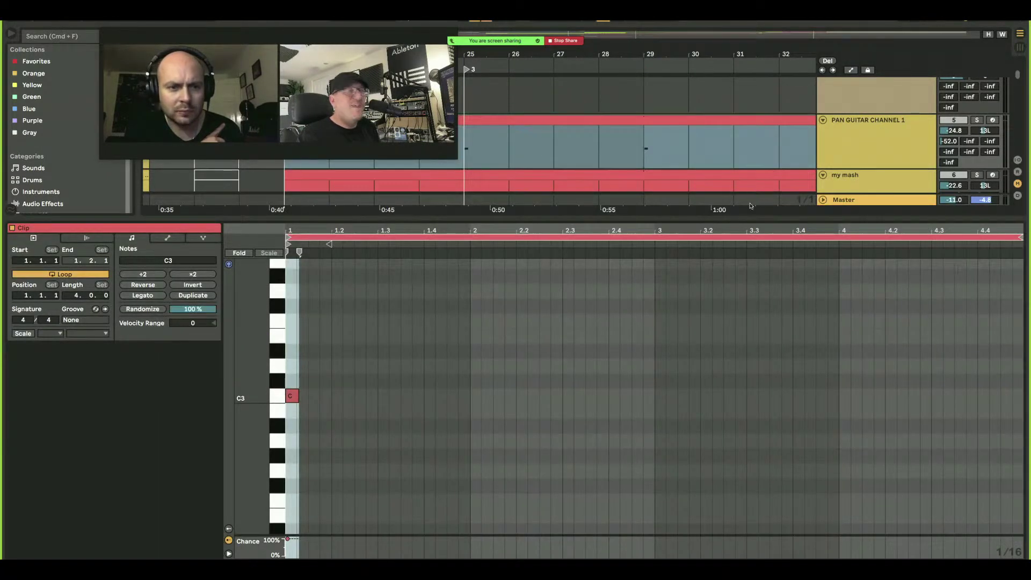
key(super+alt+l)
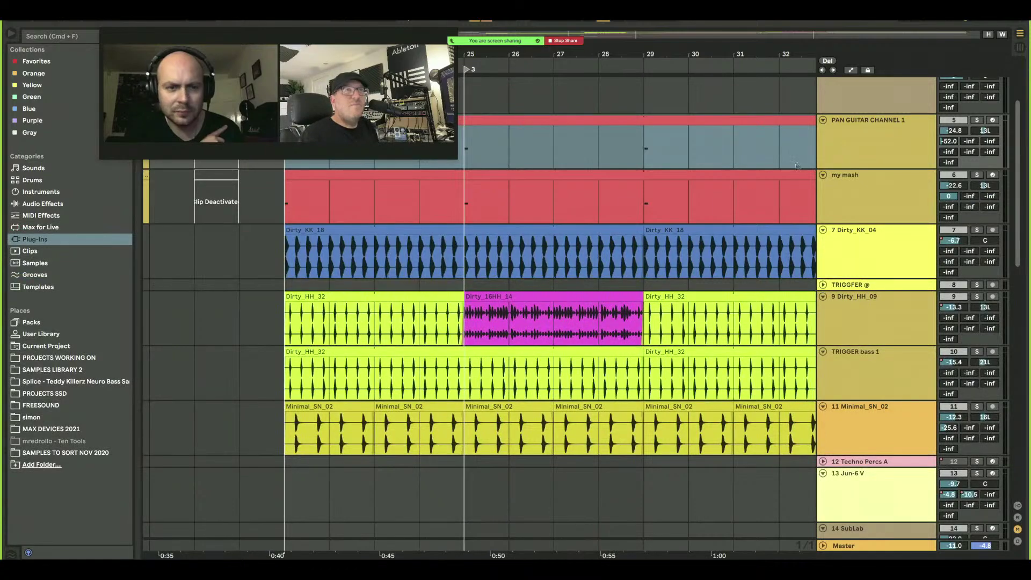
Show the devices of PAN GUITAR CHANNEL 1, open the Guitar Rig 5 plug-in window and move it clear of the track headers.
double_click(865, 148)
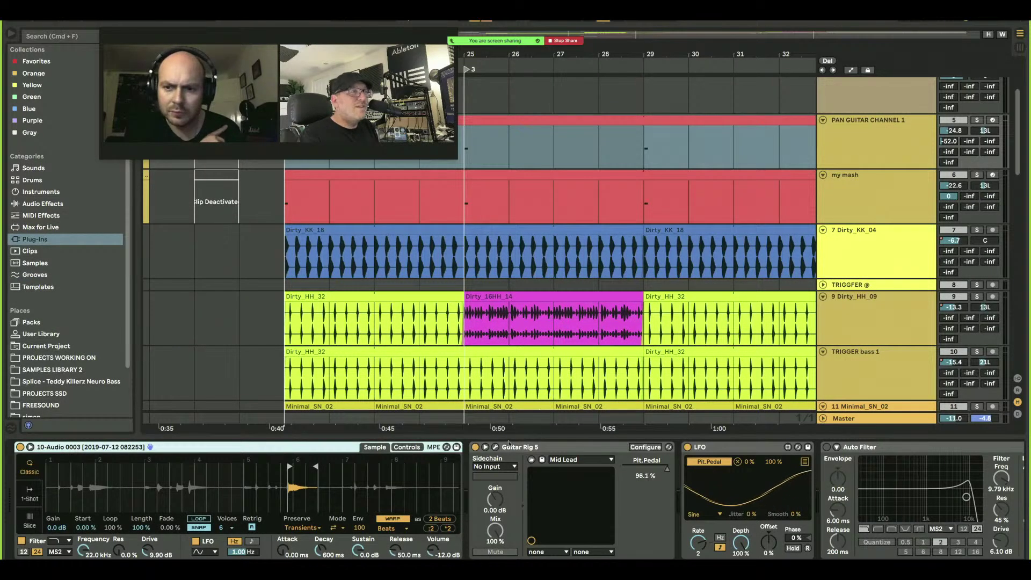
click(495, 447)
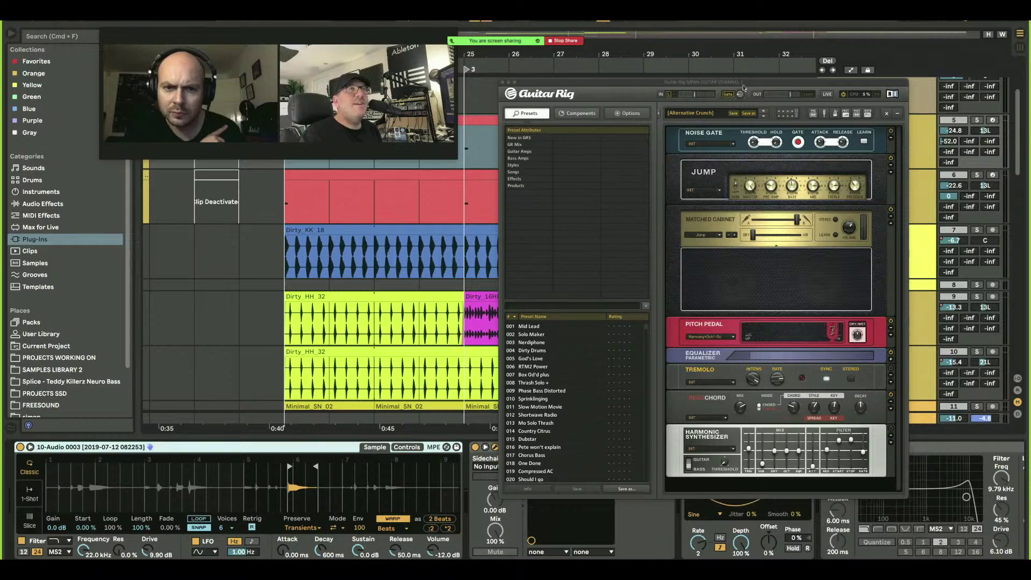
drag(744, 88, 106, 111)
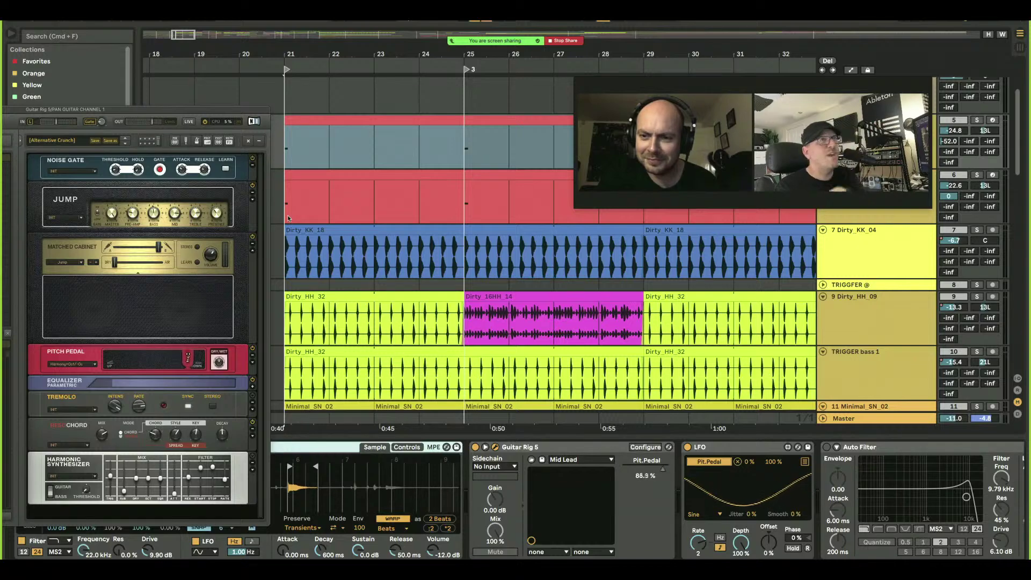
Loop bars 21 to 25 from the my mash clip, solo the my mash track and start playback.
click(312, 212)
drag(312, 213, 450, 208)
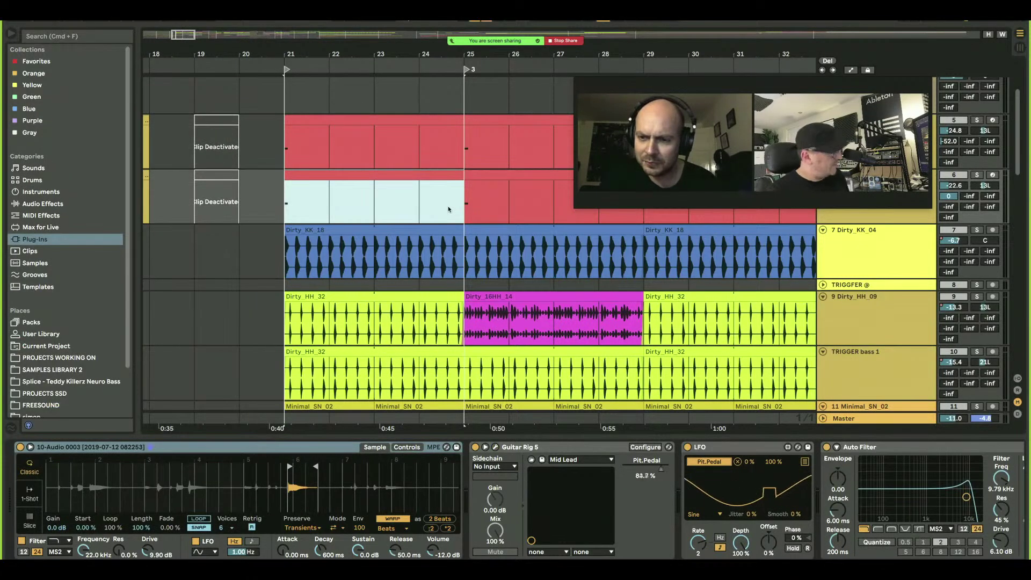
key(super+l)
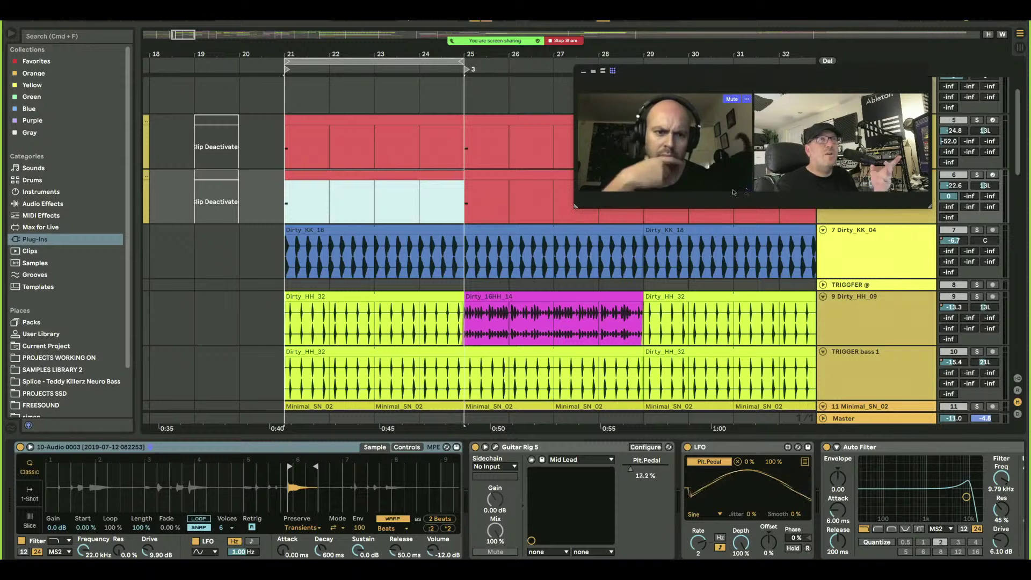
click(977, 174)
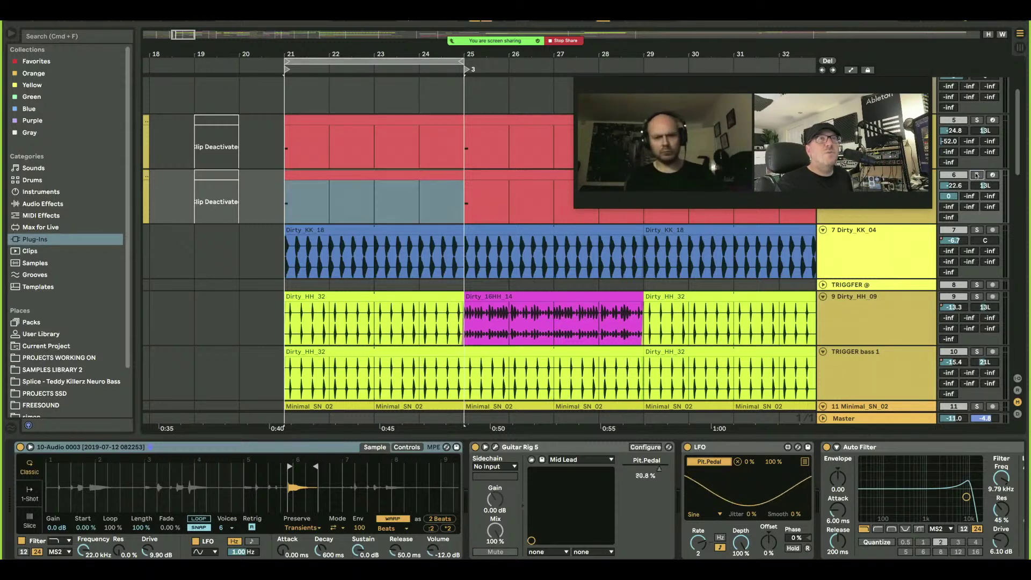
key(space)
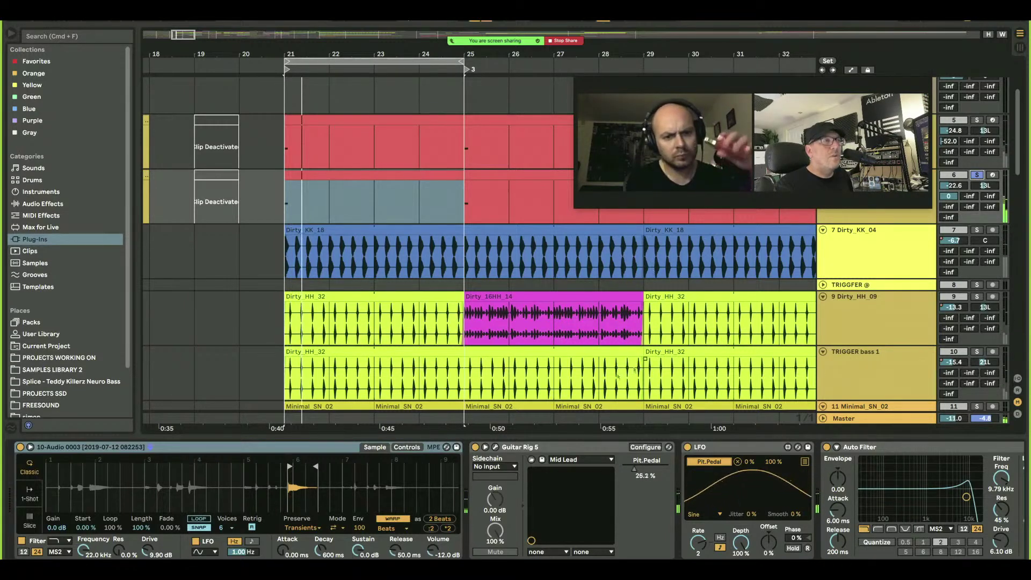
Turn off the LFO, Auto Filter, Echo and Chorus-Ensemble on the my mash track and play the loop without them.
click(151, 447)
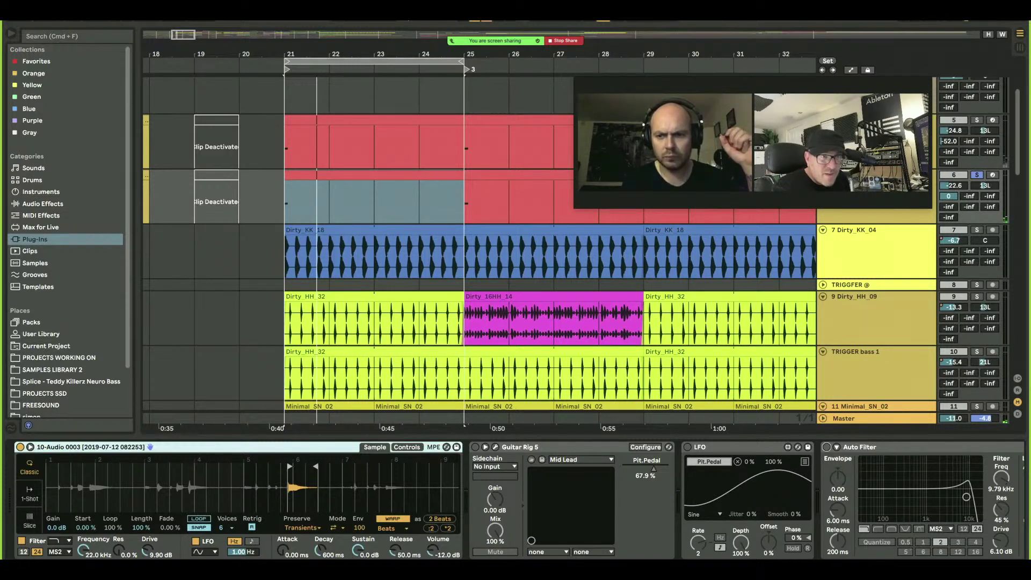
scroll(515, 500, right, 15)
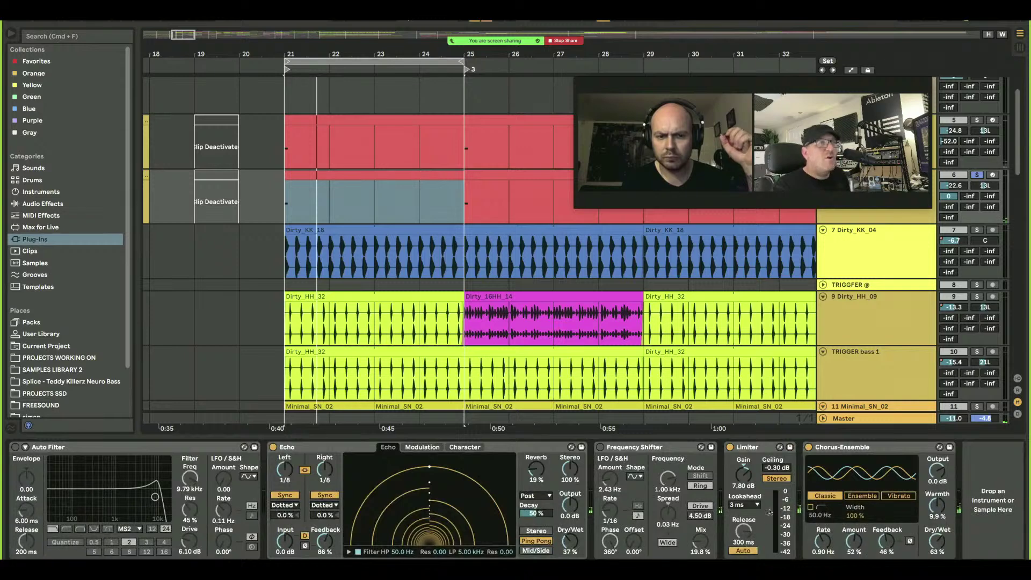
click(273, 447)
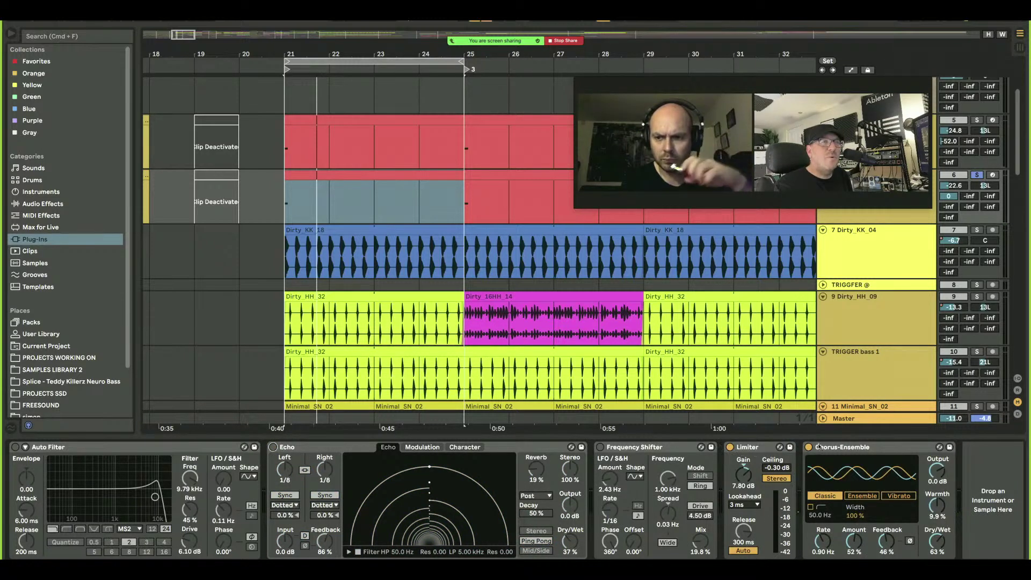
key(space)
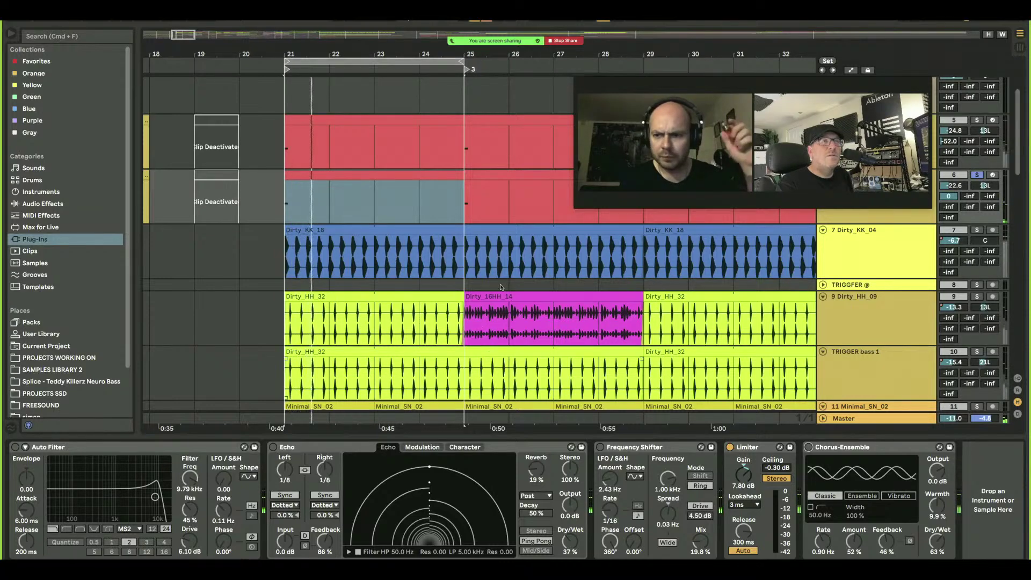
Move the floating video window down over the drum tracks and solo PAN GUITAR CHANNEL 1.
mouse_move(686, 108)
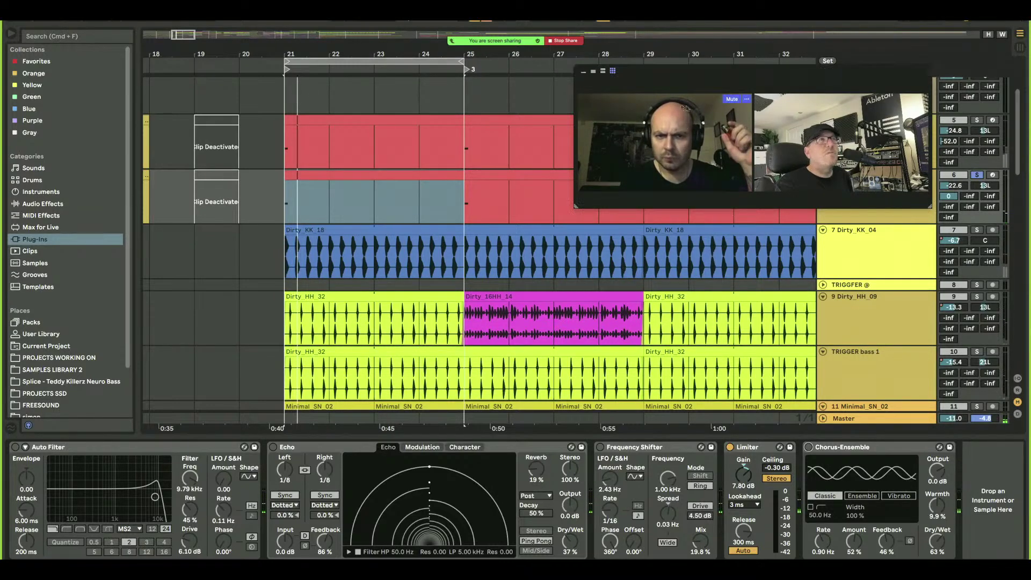
drag(687, 77, 616, 285)
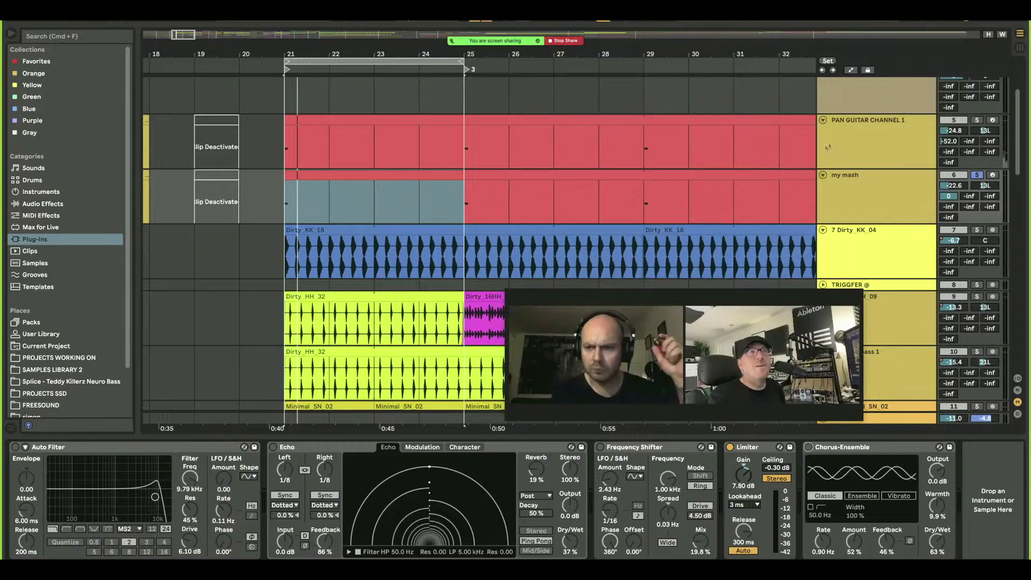
click(931, 130)
click(977, 120)
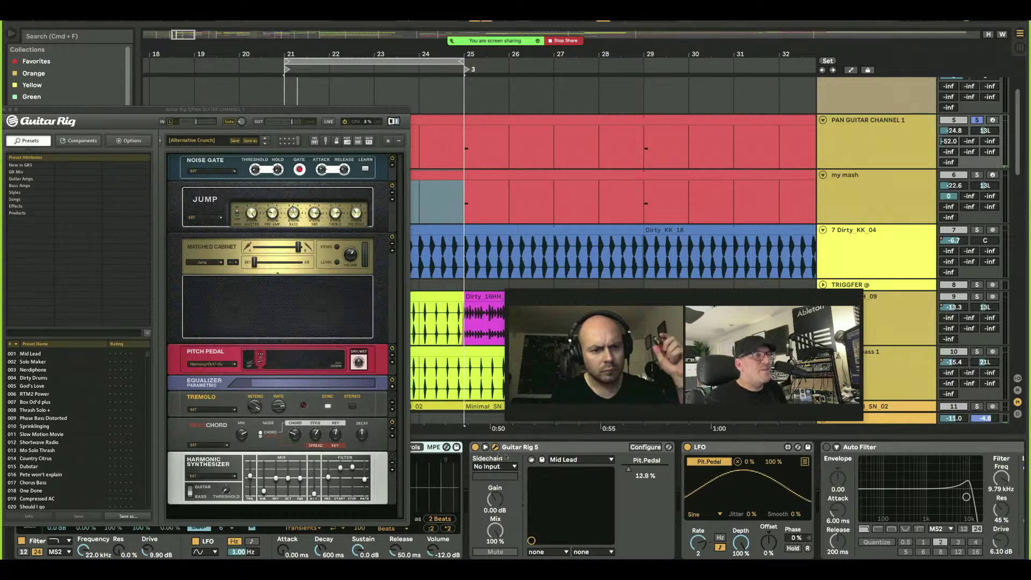
Turn off Guitar Rig 5 and Echo on PAN GUITAR CHANNEL 1, folding the Auto Filter device between them.
click(475, 447)
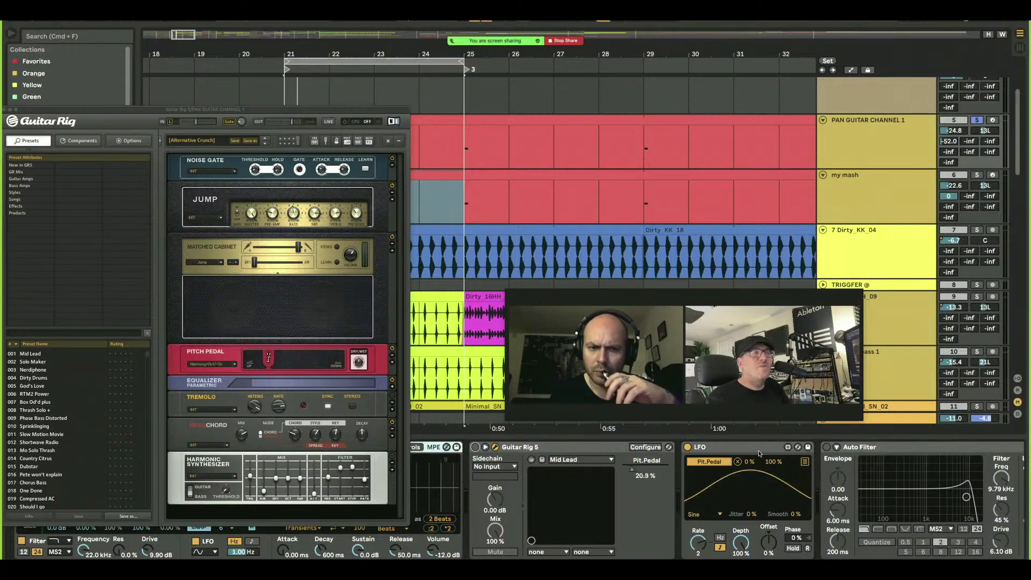
click(857, 447)
double_click(858, 449)
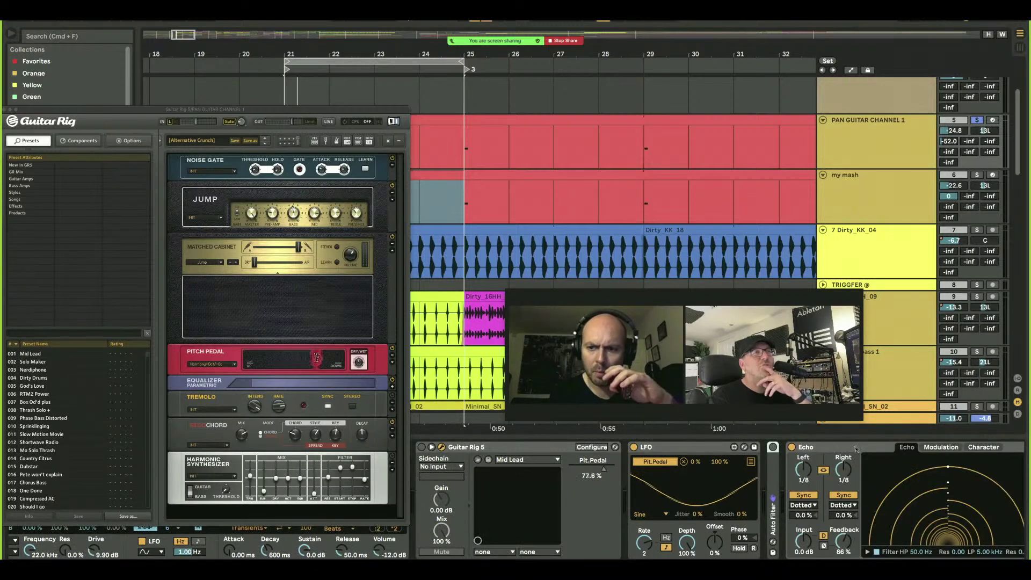
click(791, 447)
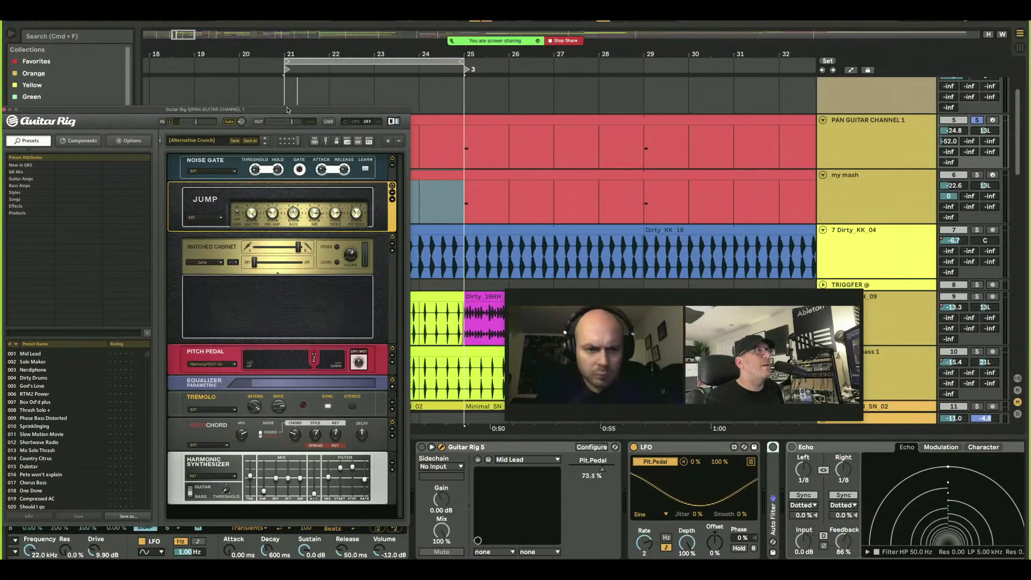
Switch Guitar Rig 5 back on for PAN GUITAR CHANNEL 1, moving its floating plug-in window aside and back up.
drag(325, 114, 265, 268)
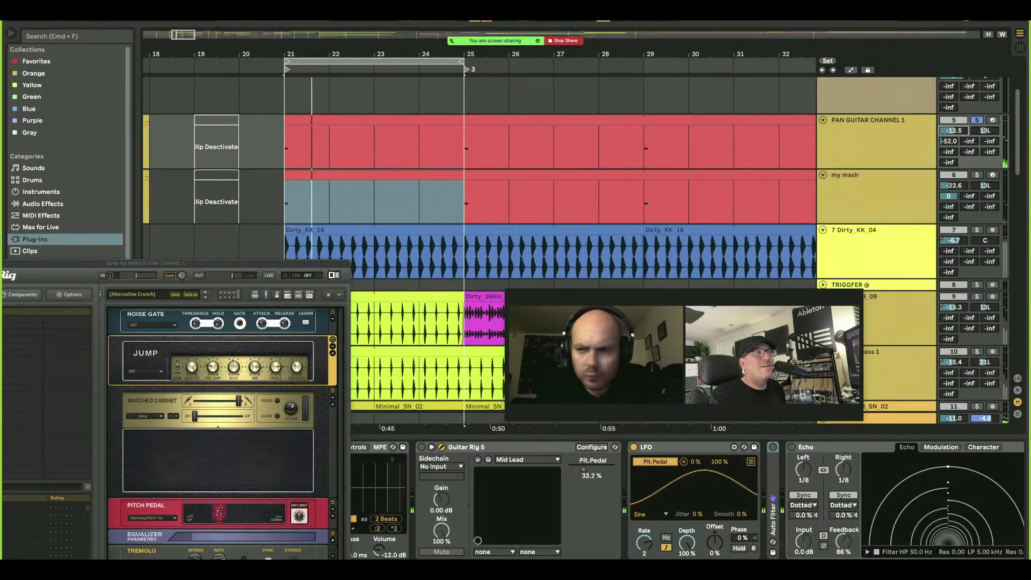
mouse_move(590, 297)
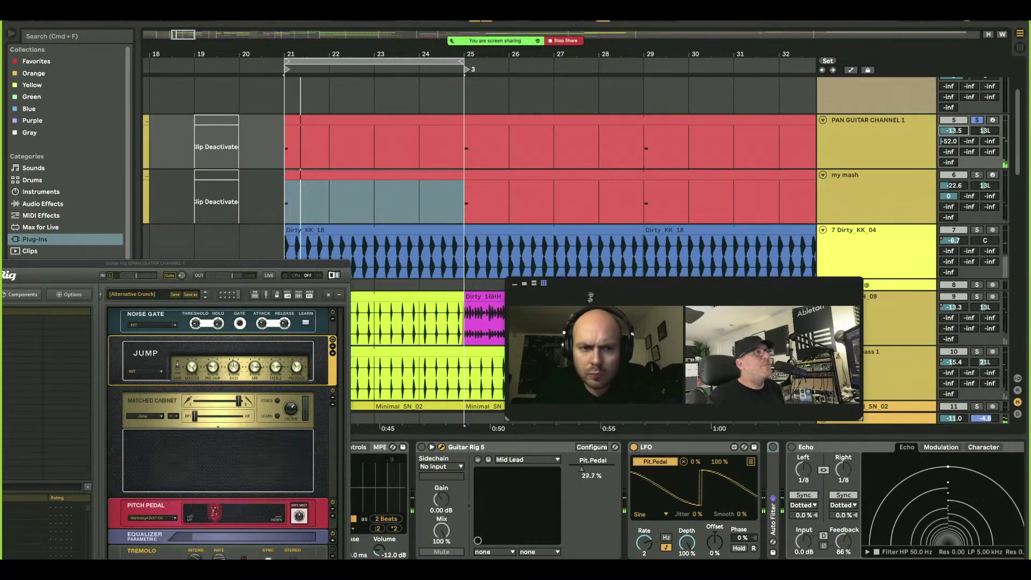
click(422, 447)
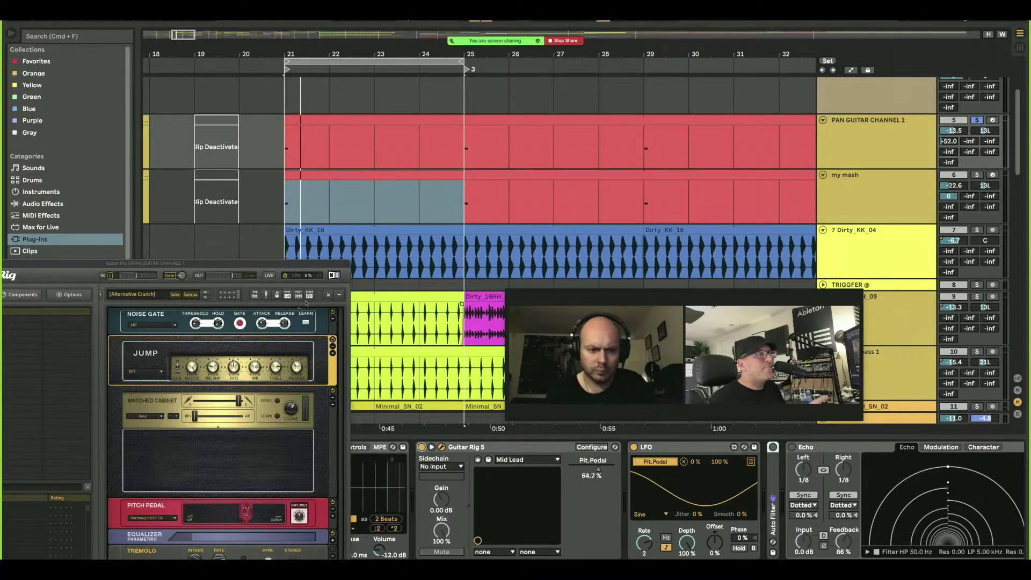
drag(252, 263, 401, 90)
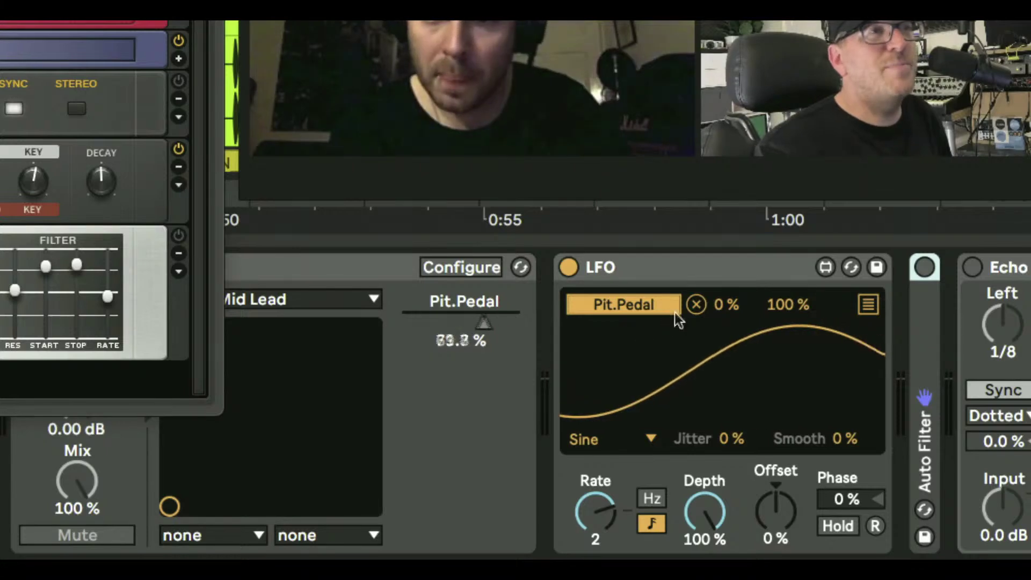
Remove the LFO's mapping and map it again to Guitar Rig 5's Pit.Pedal parameter.
click(696, 305)
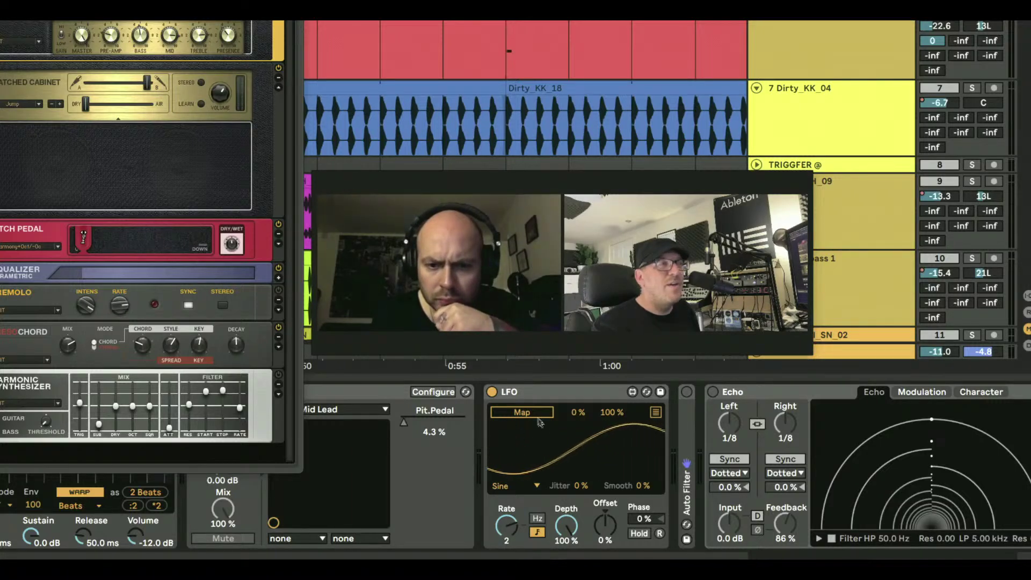
click(521, 412)
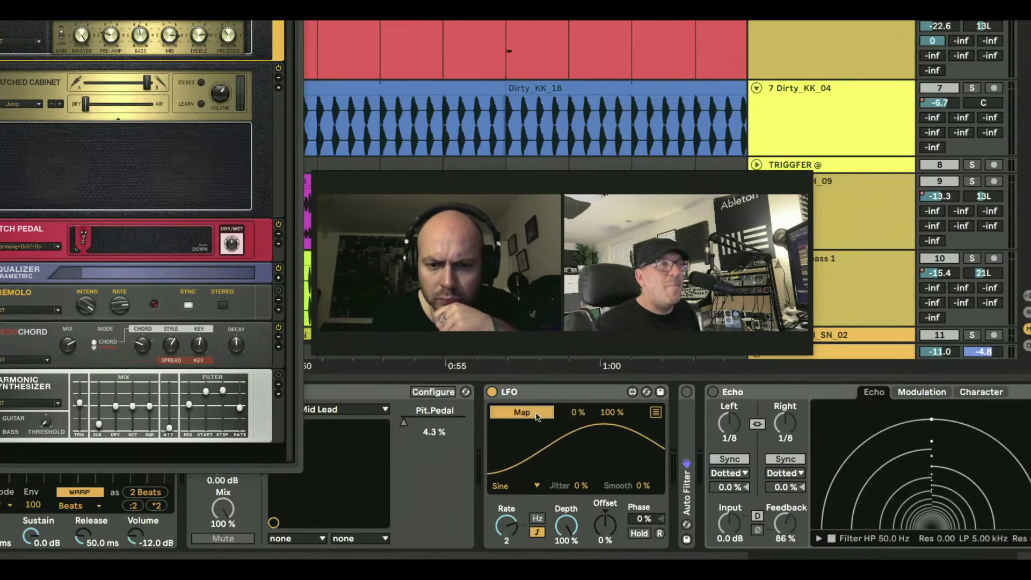
click(404, 425)
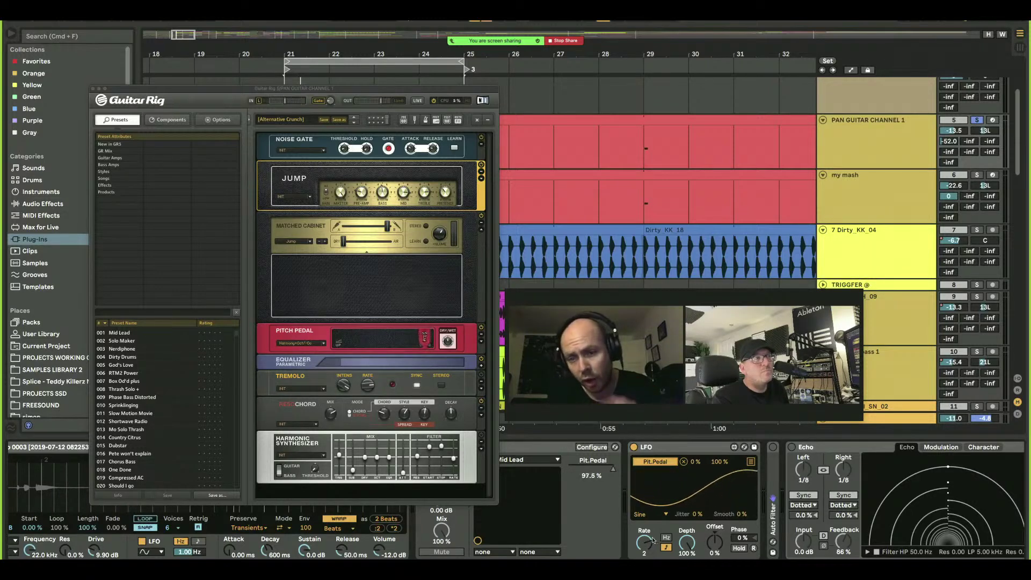
Select Guitar Rig 5 and add the Pitch Pedal's Dry/Wet control to its configured device parameters.
click(543, 449)
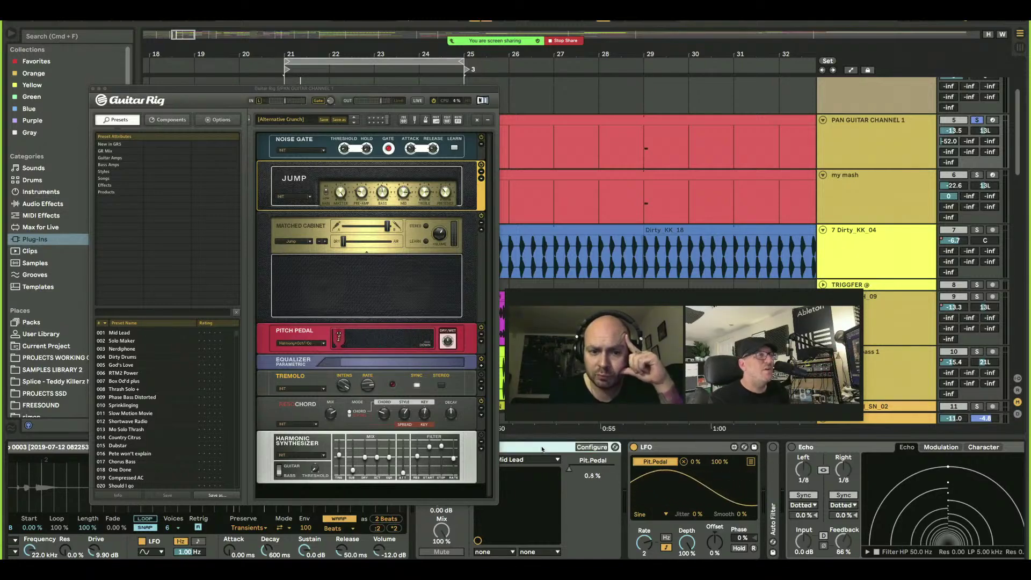
drag(407, 88, 357, 14)
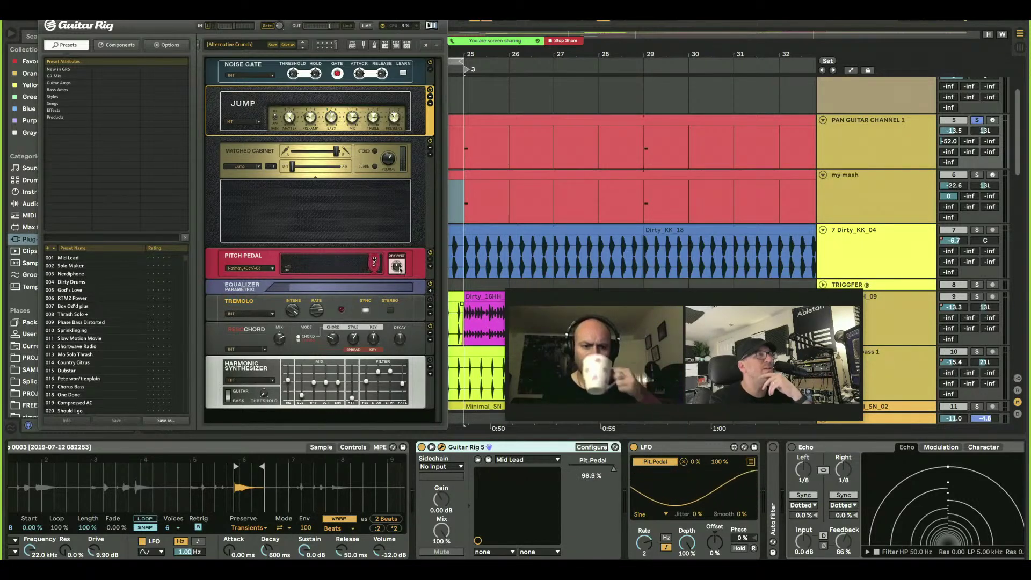
mouse_move(397, 267)
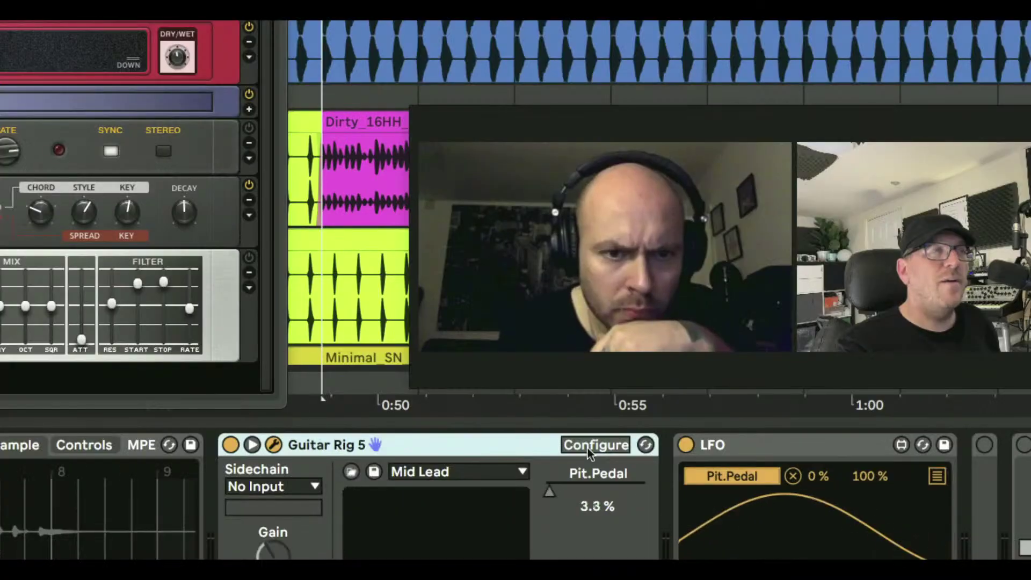
click(588, 448)
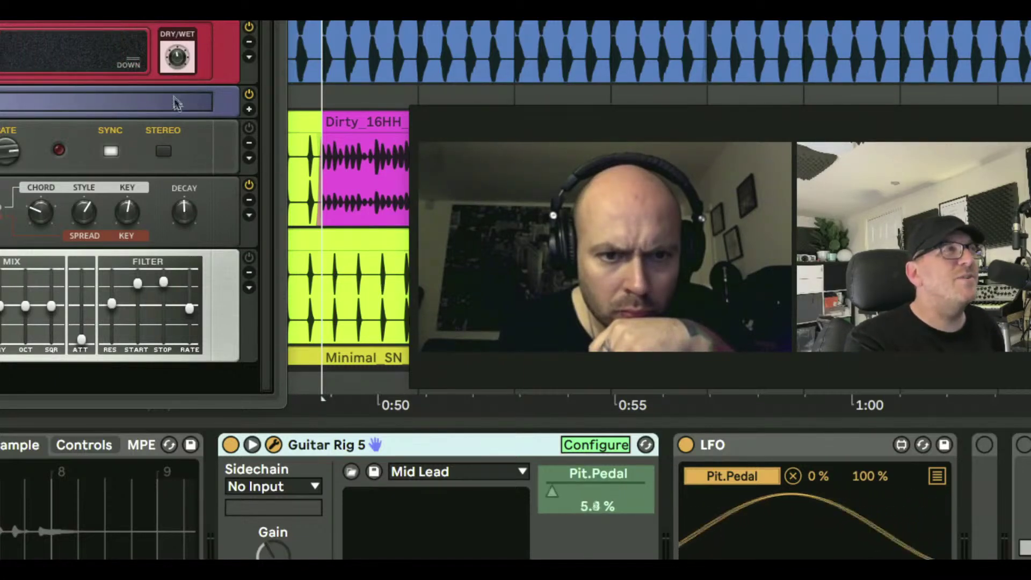
click(175, 61)
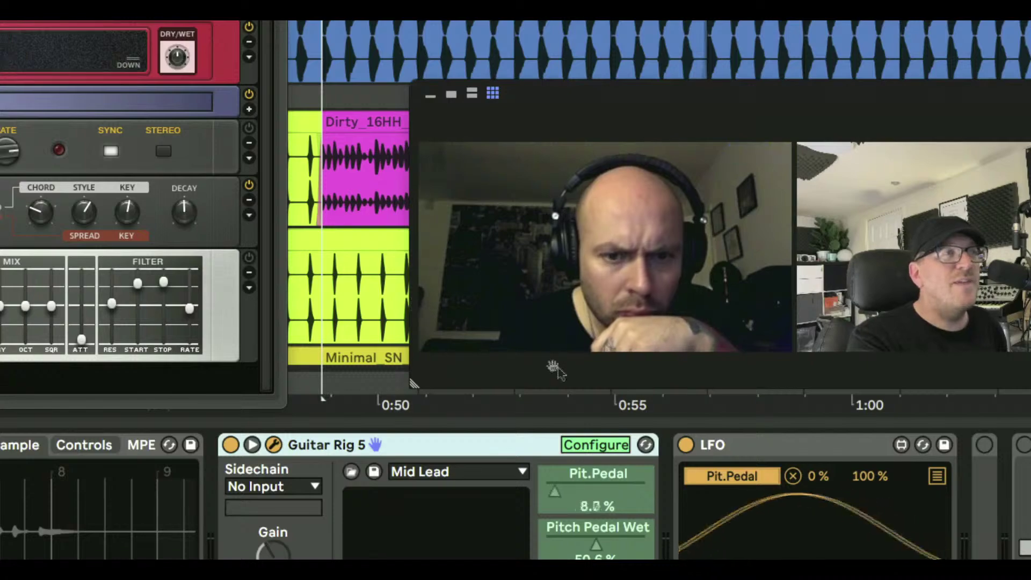
click(576, 444)
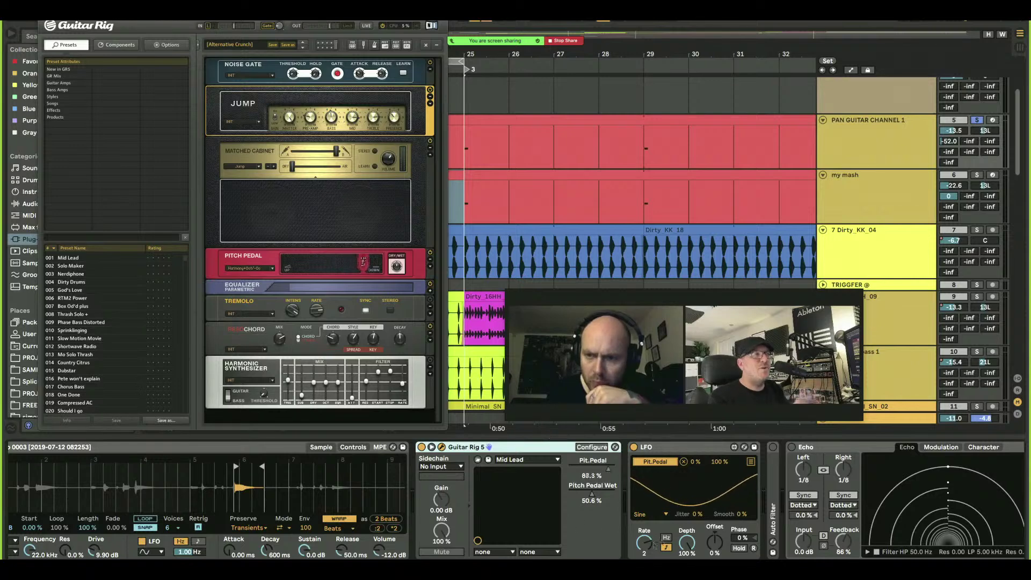
Set Guitar Rig 5's Pitch Pedal Wet to 67.1 % and the LFO rate to 1/4.
drag(591, 497, 592, 478)
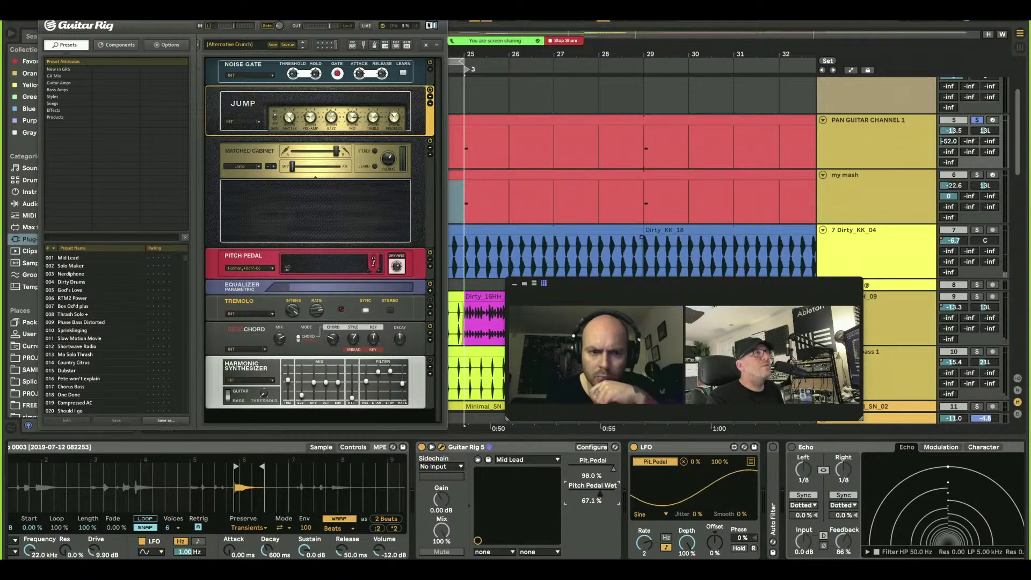
drag(377, 15, 339, 80)
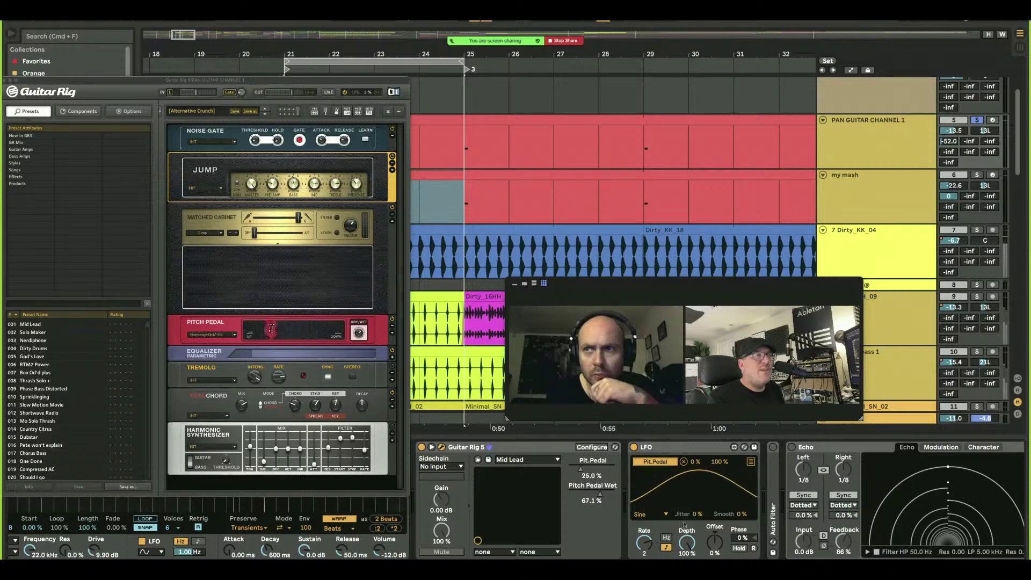
drag(644, 543, 644, 523)
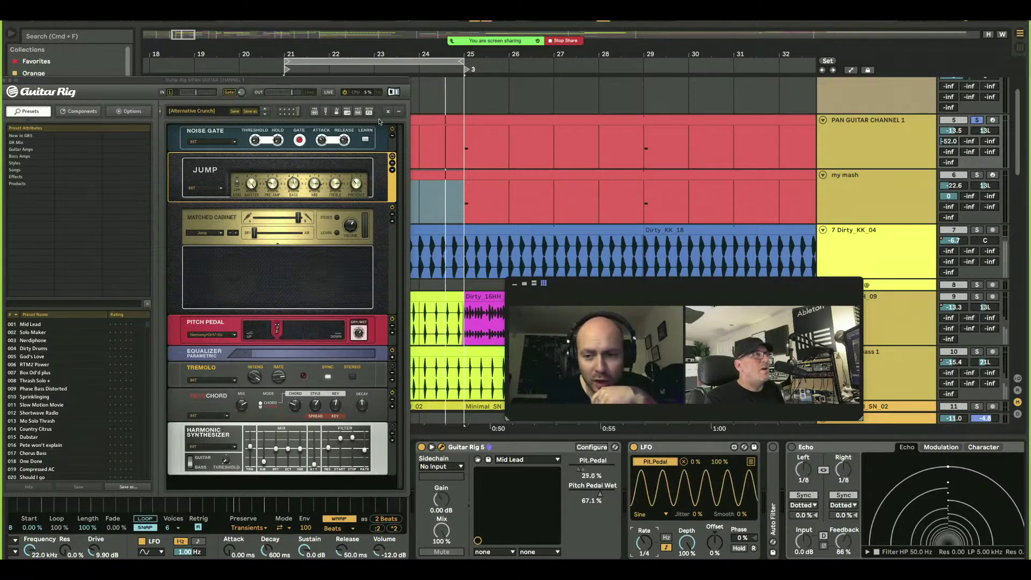
Move the Guitar Rig window off the timeline and shorten the playback loop to bars 21 to 23.
drag(384, 80, 276, 254)
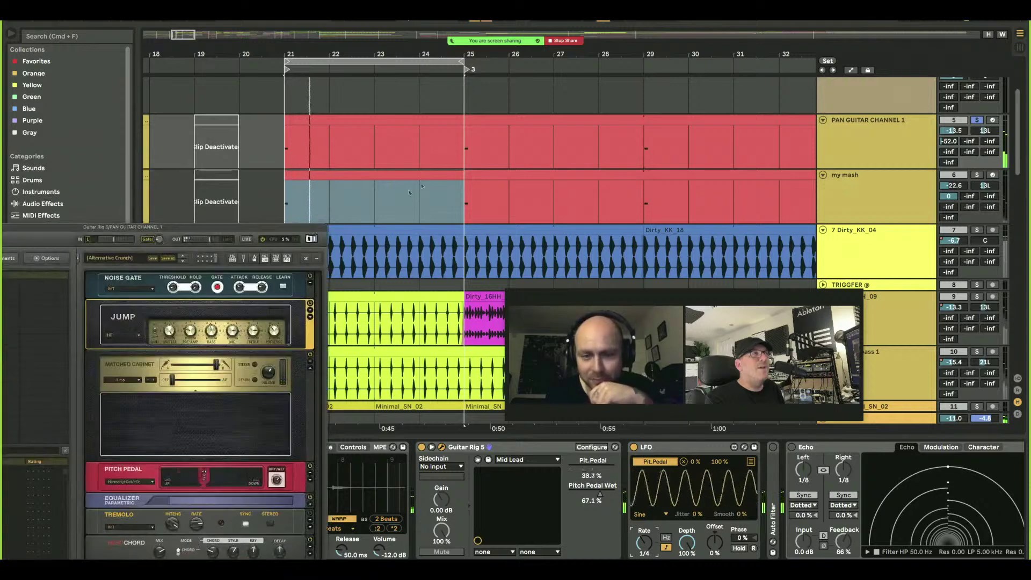
click(429, 60)
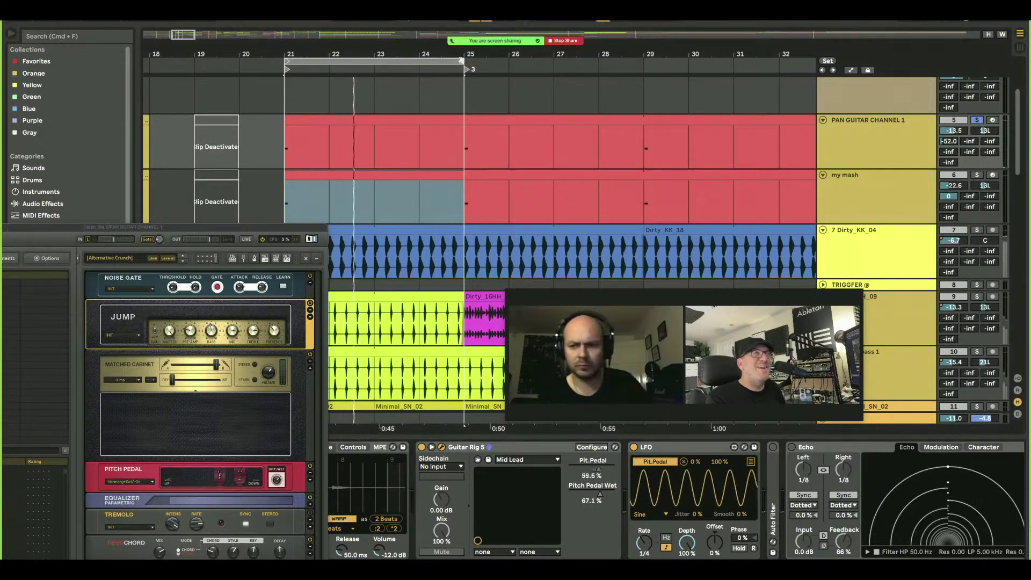
drag(430, 60, 374, 62)
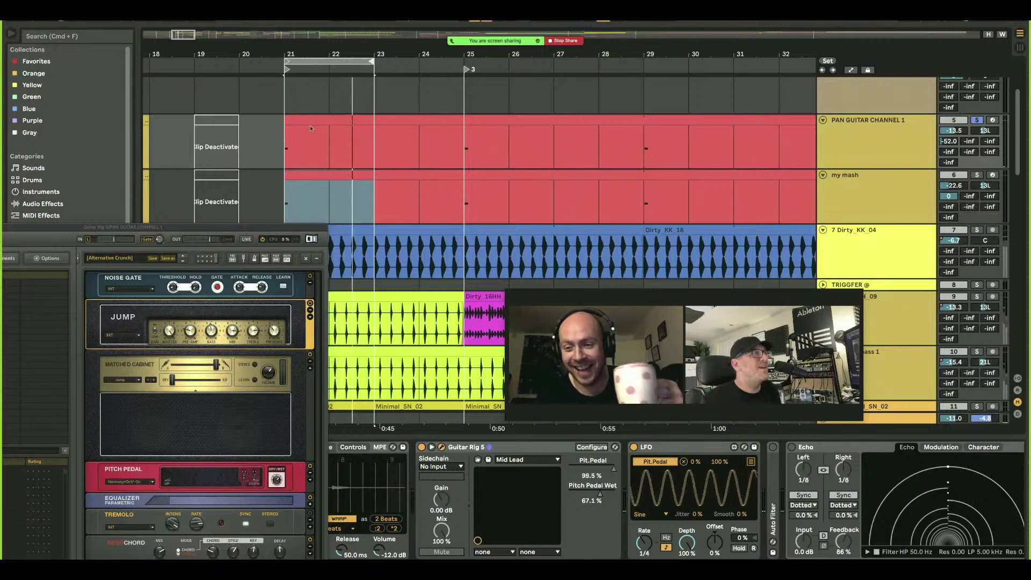
Turn on Auto Filter and Echo on PAN GUITAR CHANNEL 1 and close the Guitar Rig window.
drag(325, 227, 462, 79)
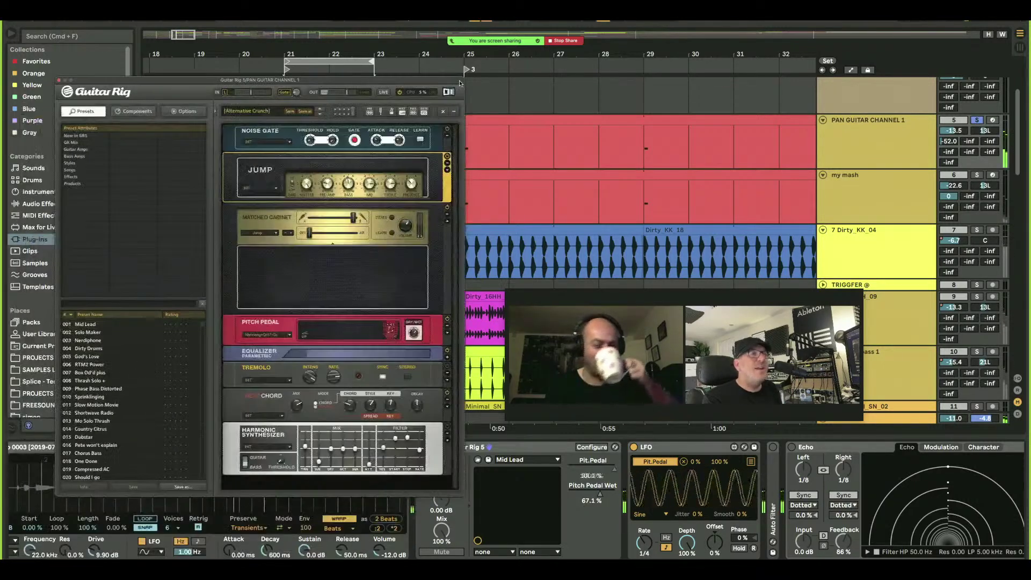
click(773, 447)
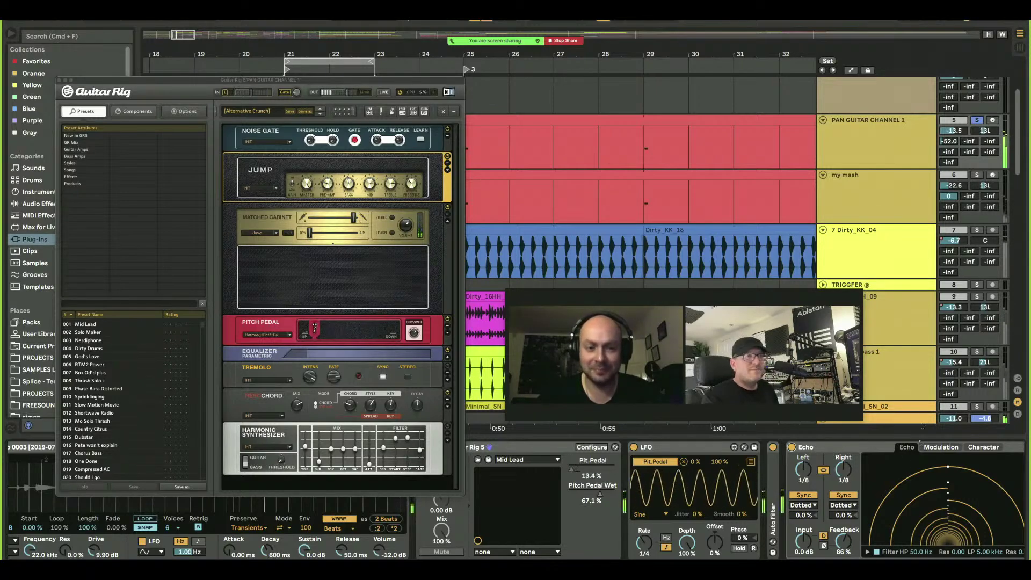
mouse_move(624, 323)
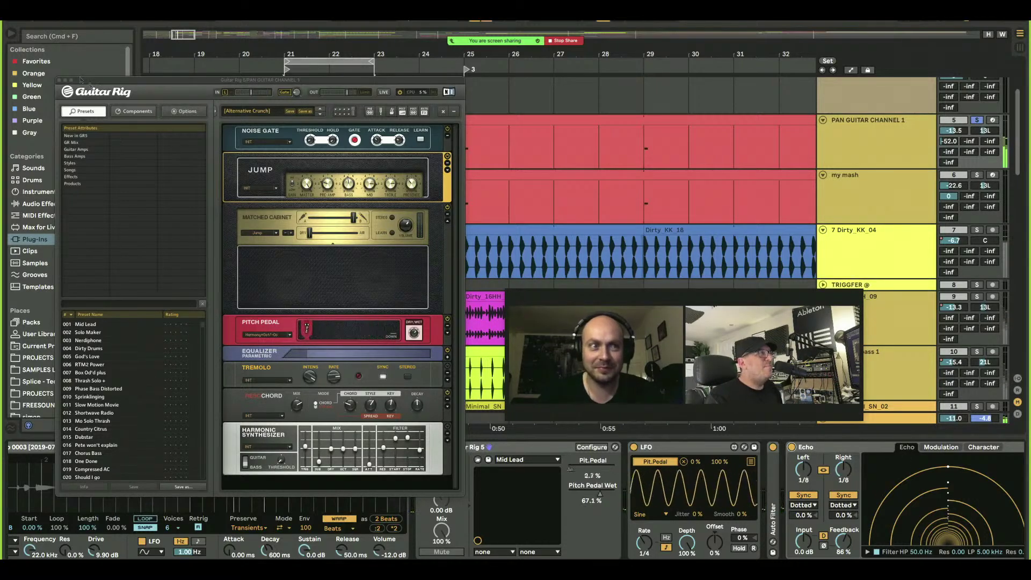
click(62, 80)
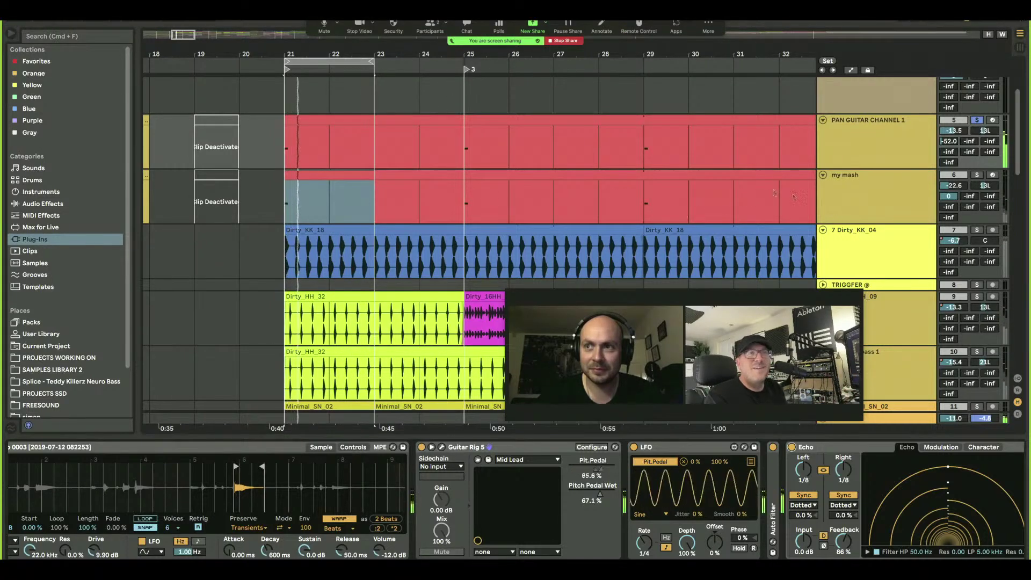
Move the video window off the drum tracks and solo 7 Dirty_KK_04, 9 Dirty_HH_09 and 11 Minimal_SN_02 alongside the guitar.
drag(755, 283, 744, 102)
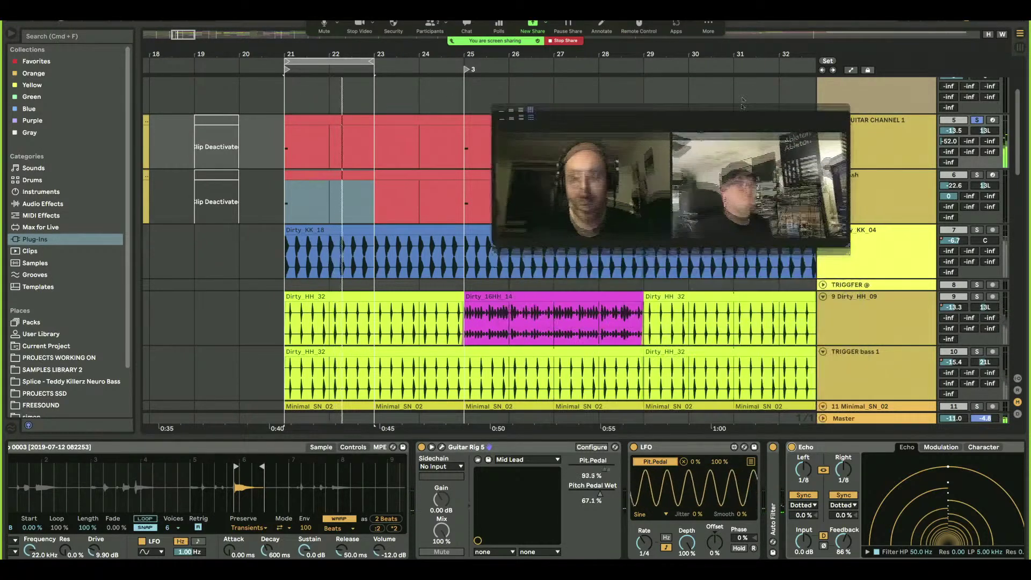
right_click(967, 277)
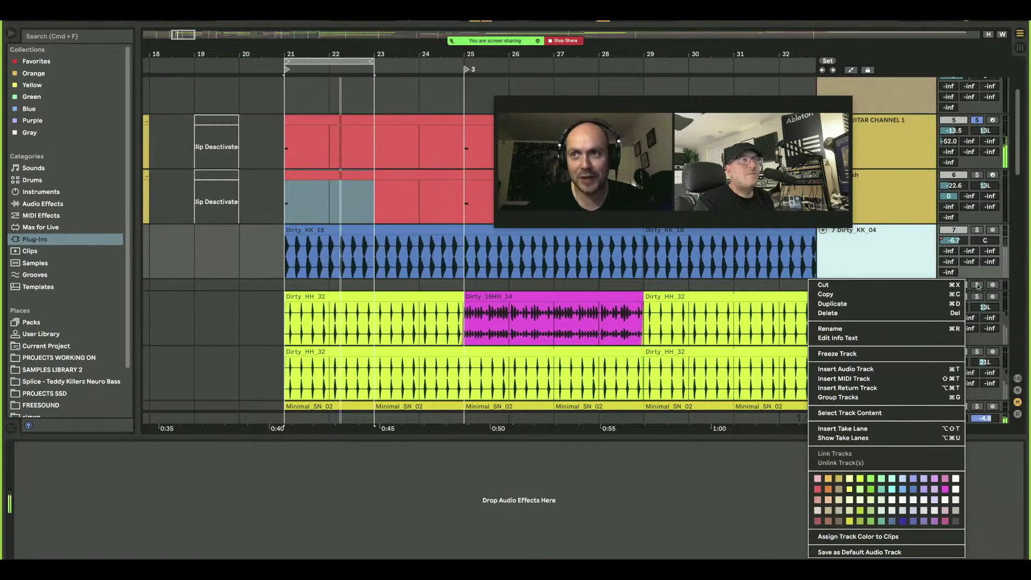
click(971, 267)
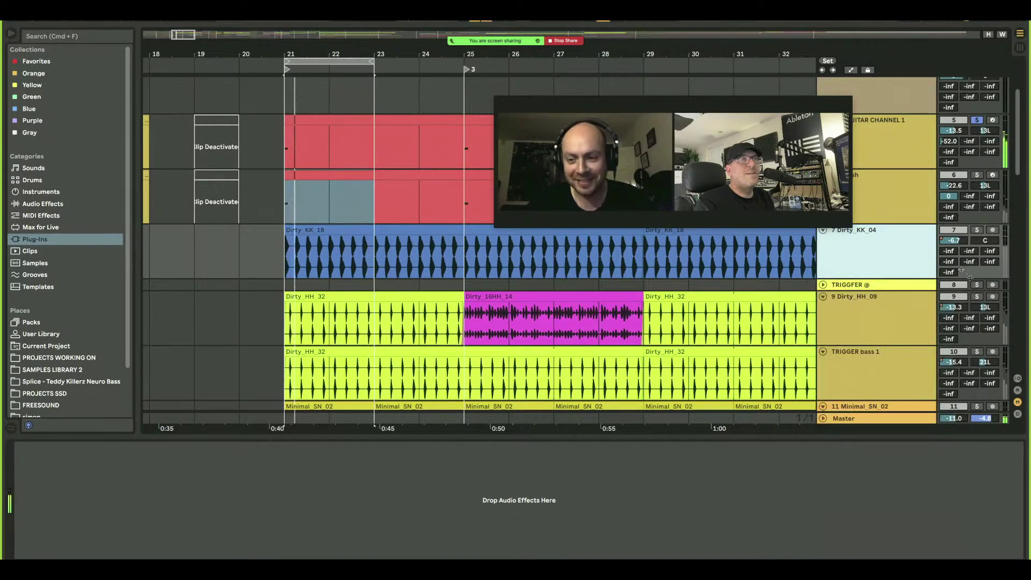
click(976, 230)
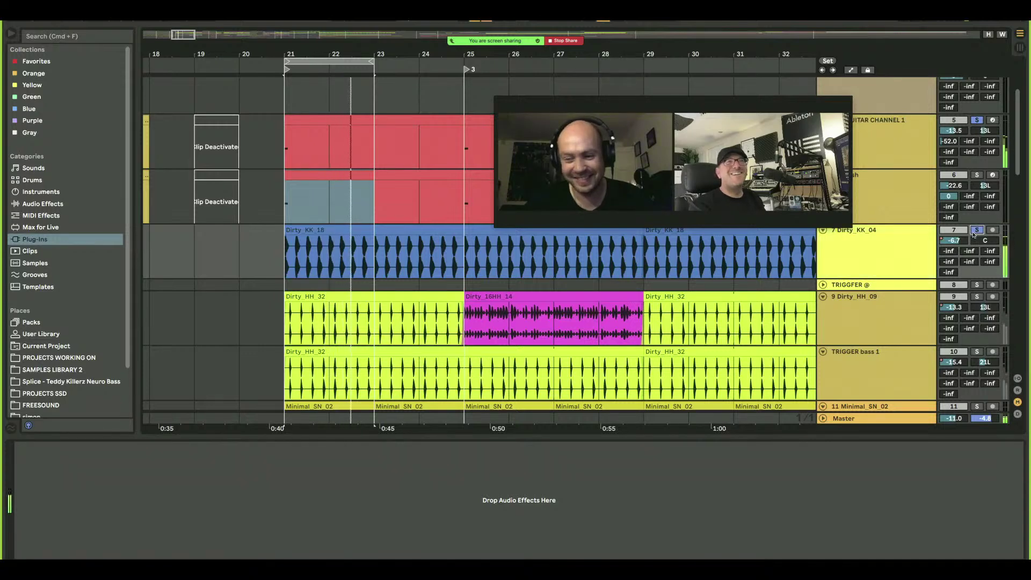
click(977, 297)
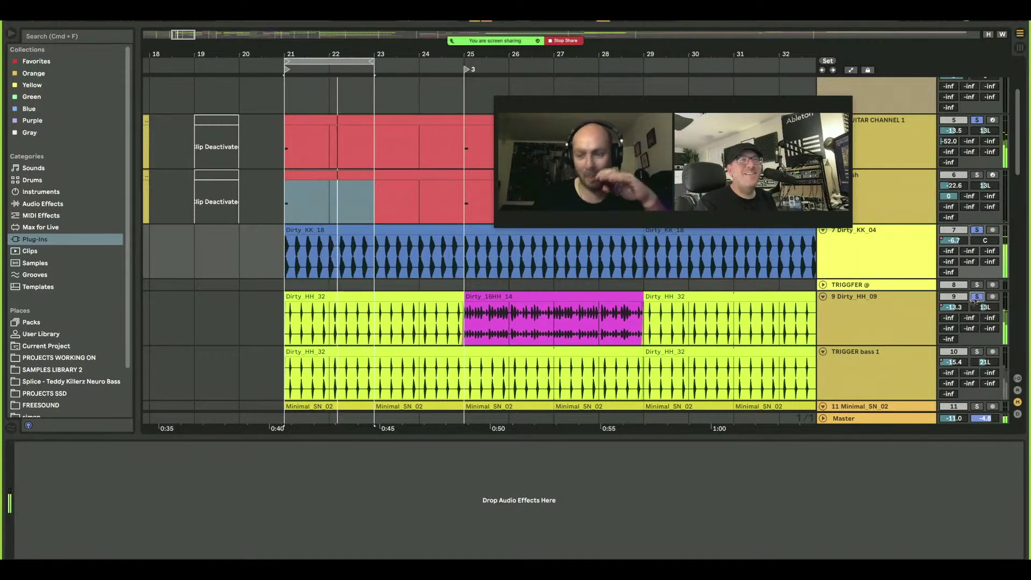
scroll(967, 306, down, 5)
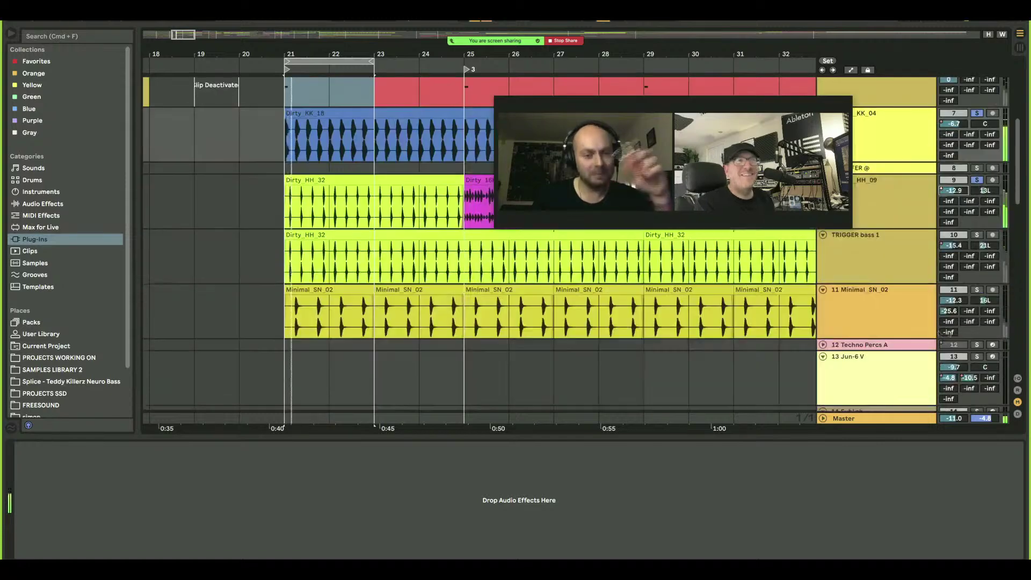
click(976, 290)
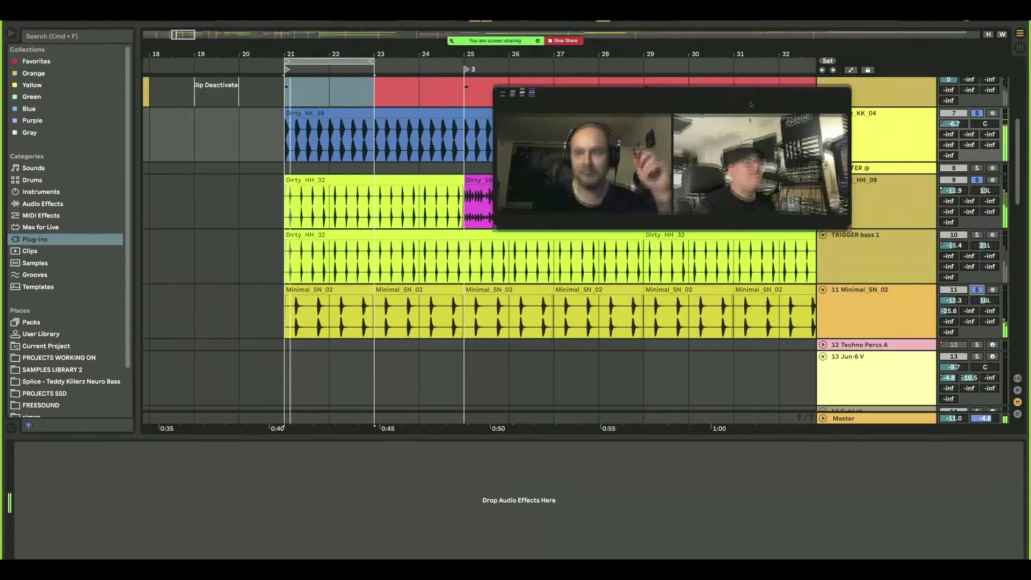
Move the video window down over the device area, extend the loop to bar 25 and add SUB GATE to the soloed tracks.
drag(750, 108, 666, 404)
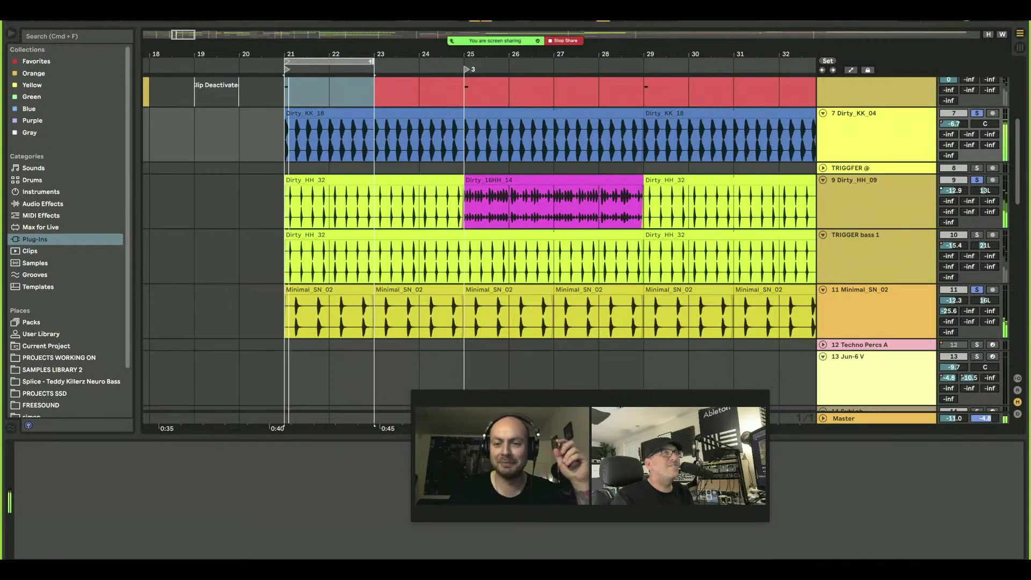
drag(372, 61, 448, 70)
scroll(604, 163, down, 8)
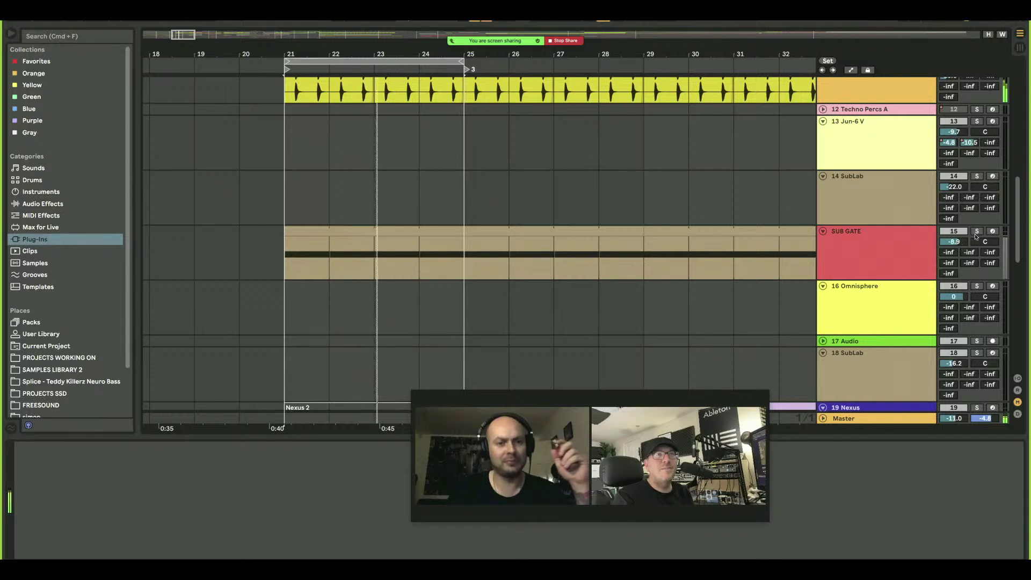
click(977, 231)
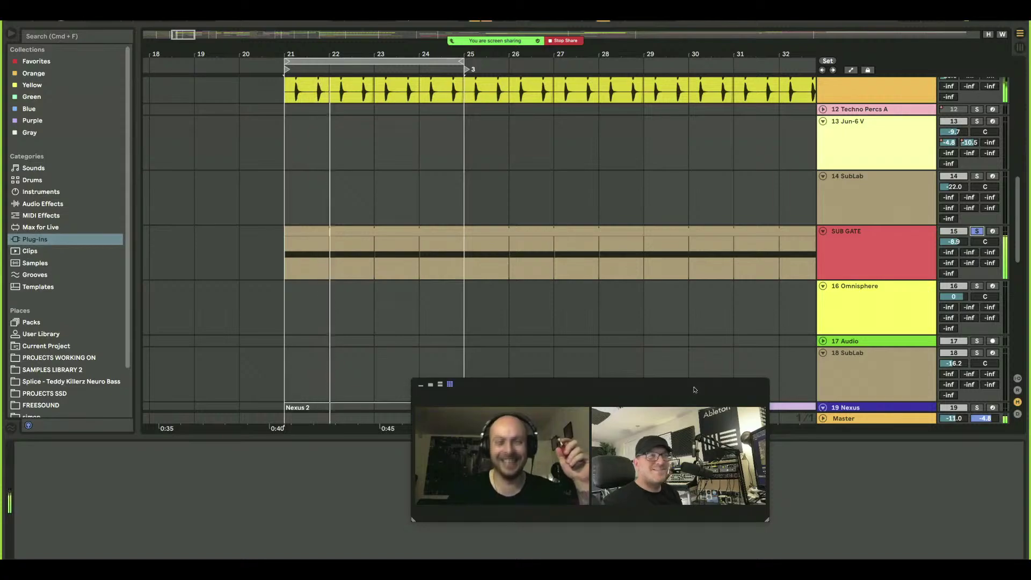
Extend the playback loop's end to bar 29.
scroll(859, 300, down, 6)
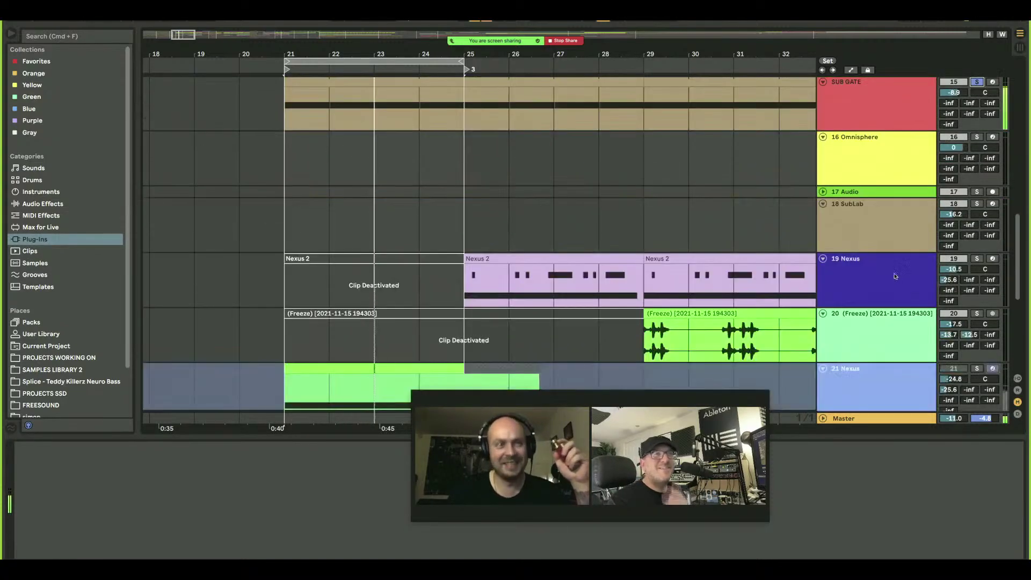
scroll(838, 277, down, 3)
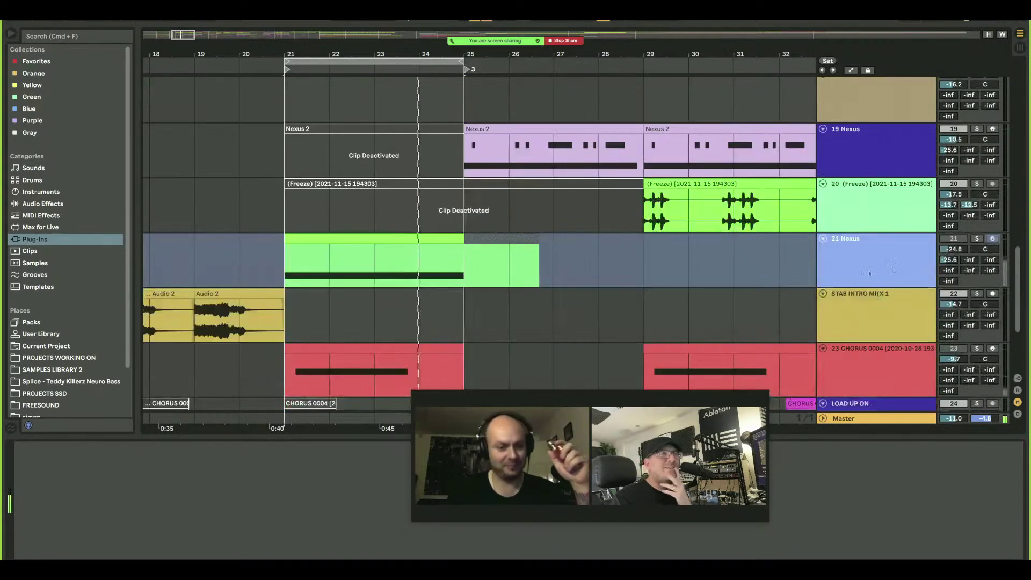
scroll(778, 280, down, 5)
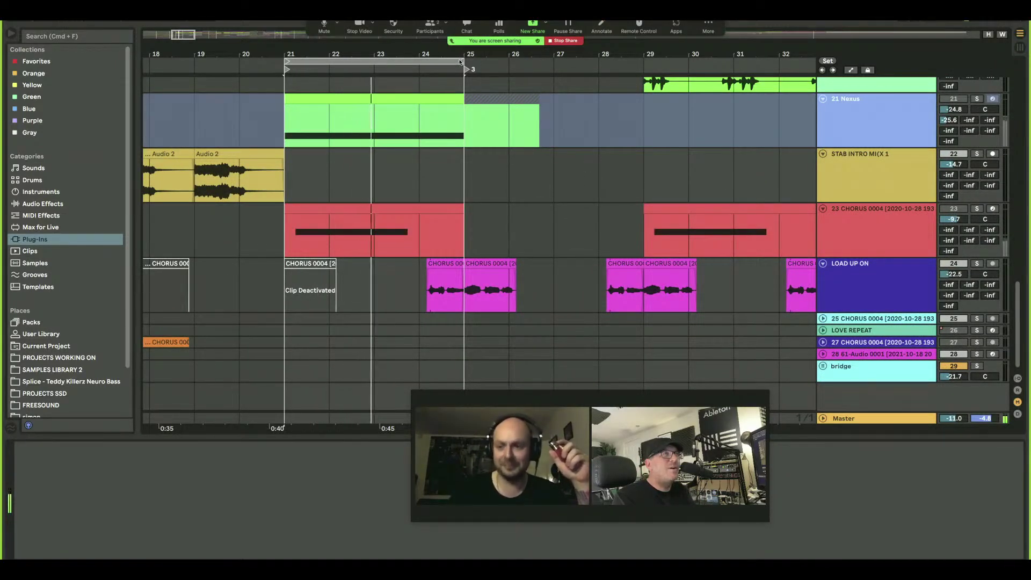
drag(463, 64, 598, 63)
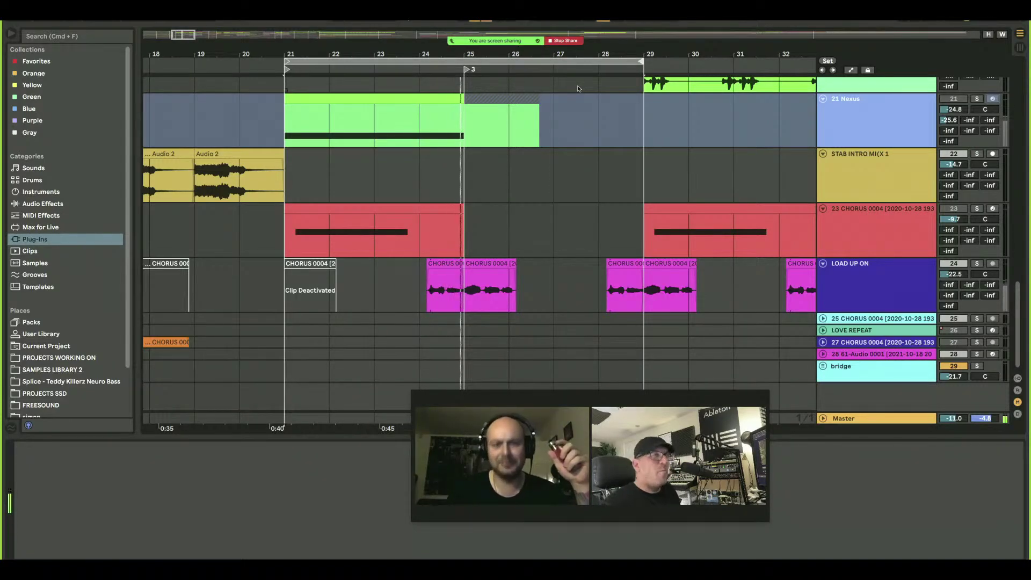
Show the devices of 21 Nexus and extend the playback loop's end to bar 37.
key(w)
scroll(578, 90, up, 3)
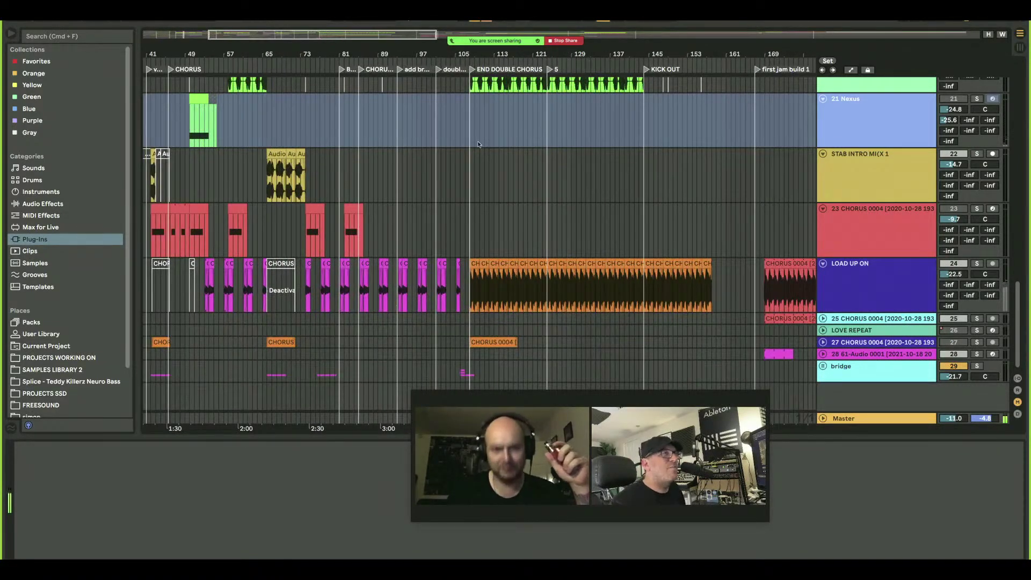
scroll(478, 144, left, 5)
scroll(478, 143, up, 1)
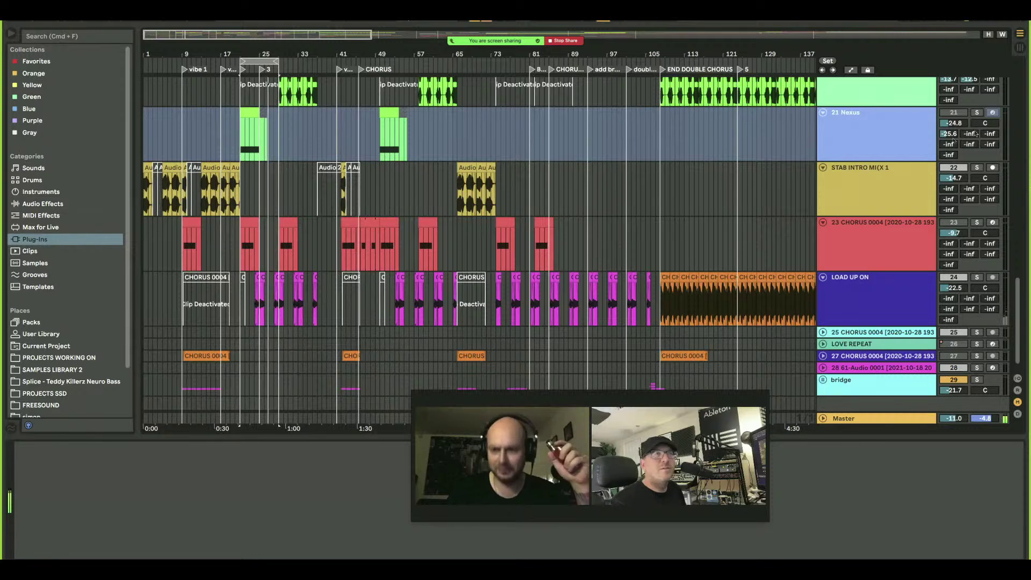
click(916, 129)
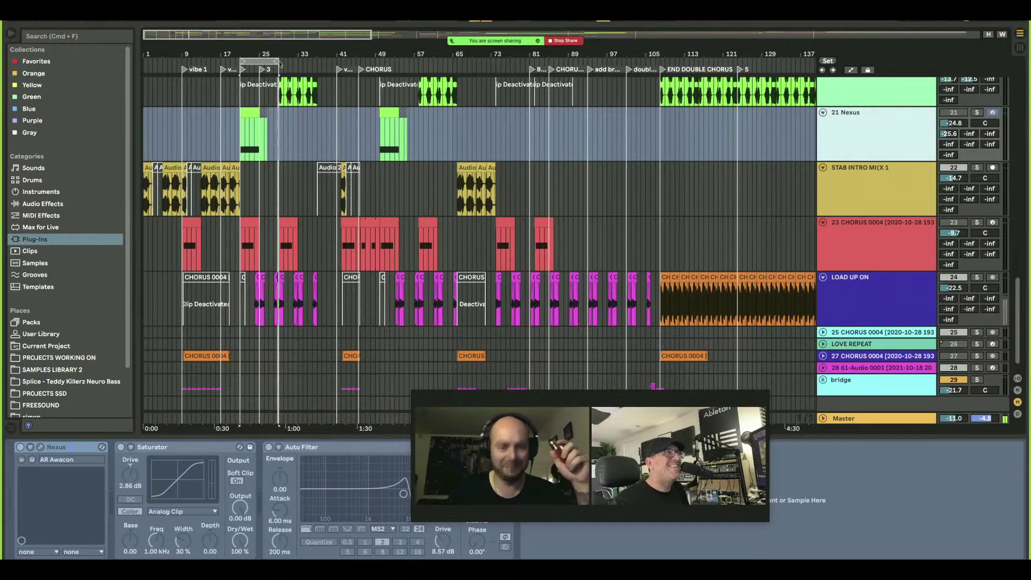
drag(276, 60, 316, 63)
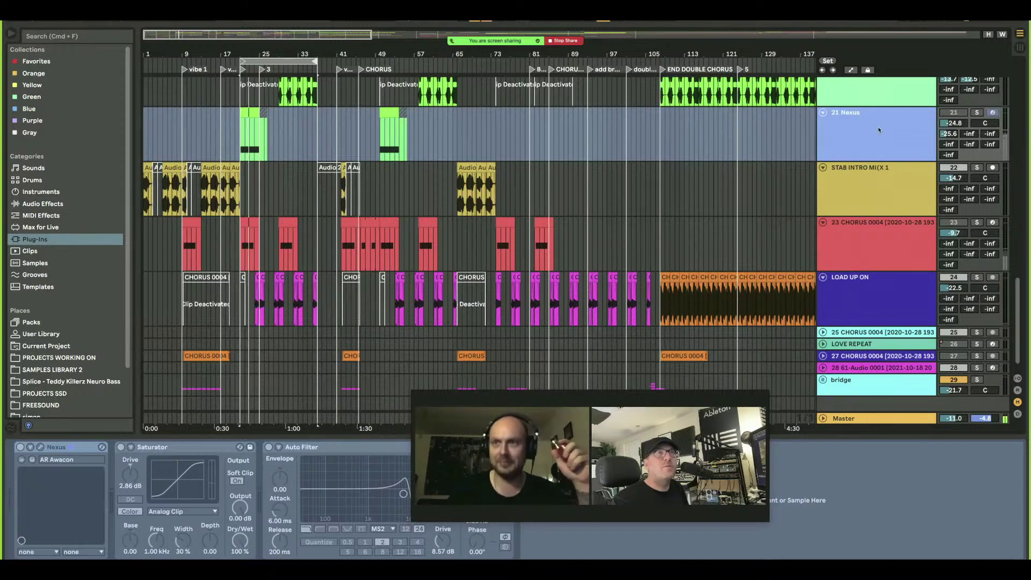
Solo track 20 (Freeze) and raise its volume to -8.5 dB.
scroll(880, 130, up, 3)
scroll(879, 130, up, 1)
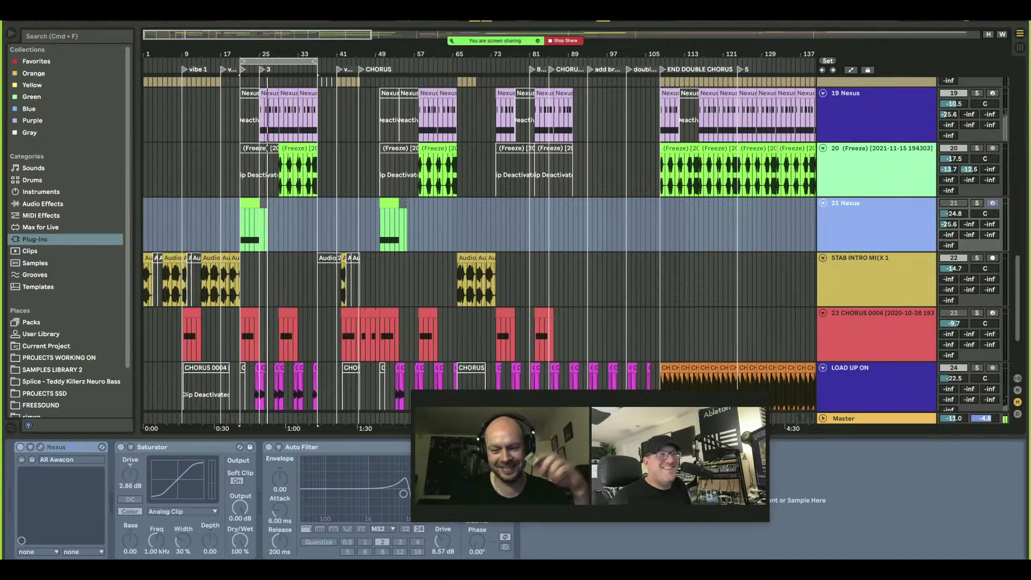
right_click(792, 154)
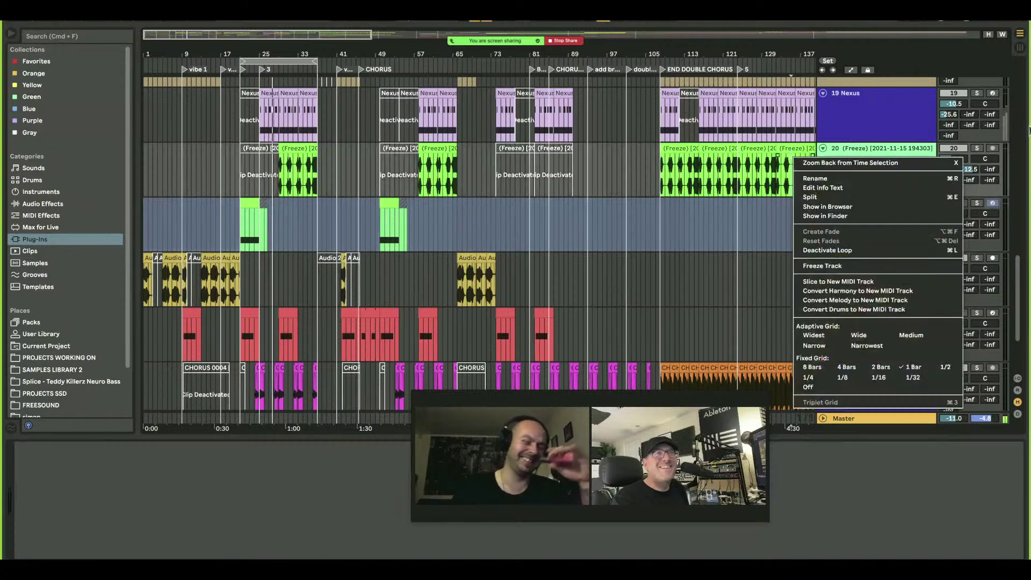
click(979, 149)
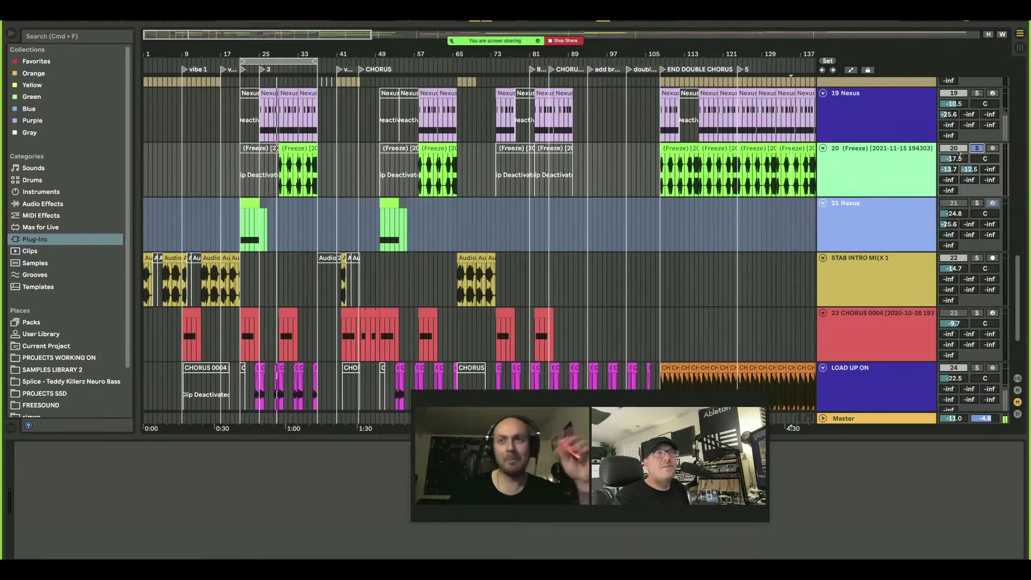
click(960, 158)
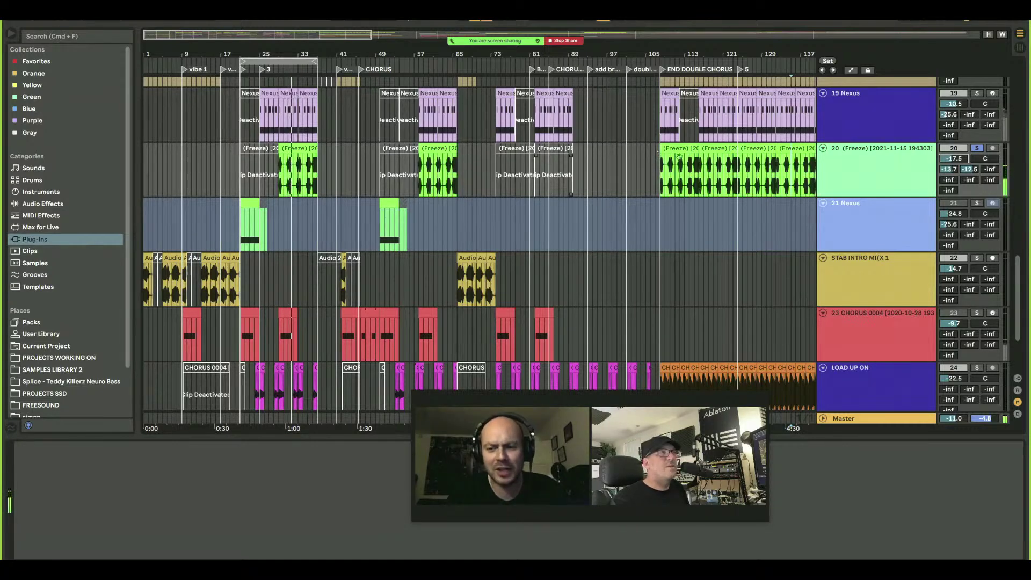
drag(960, 161, 961, 154)
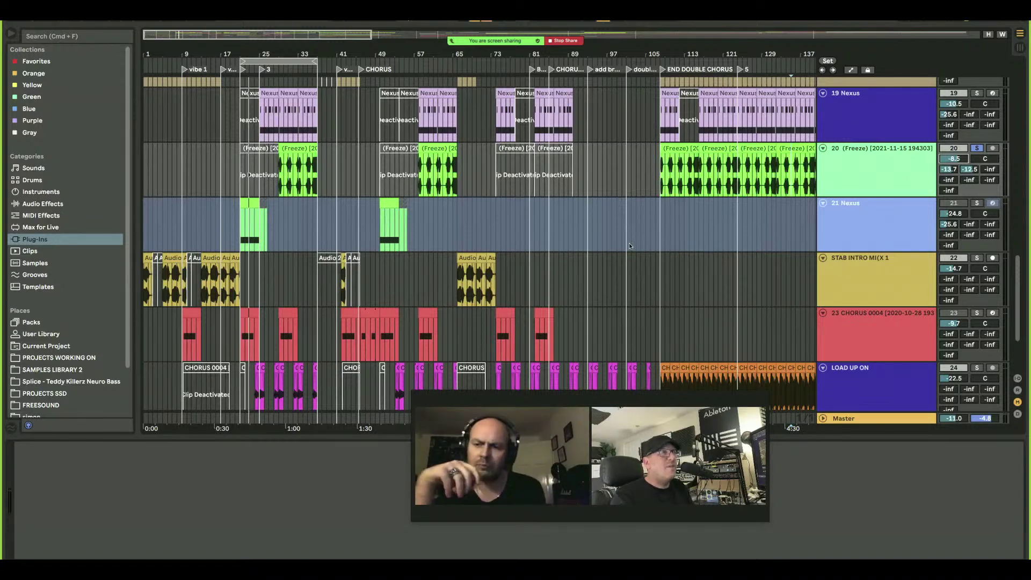
Look over the lower tracks' clips around the looped section and hide the device area to show more tracks.
scroll(601, 252, down, 5)
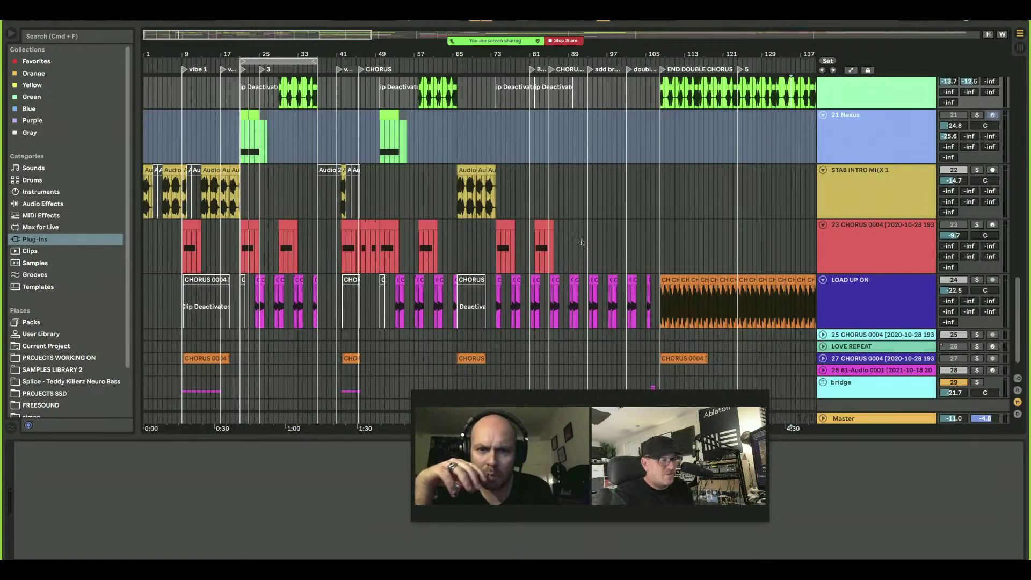
scroll(595, 259, up, 5)
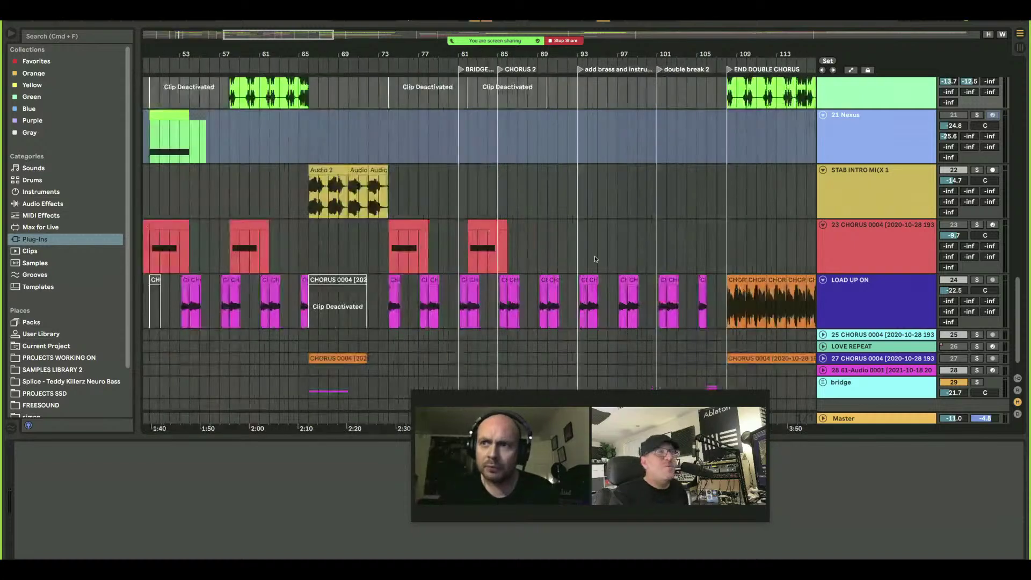
scroll(576, 226, left, 10)
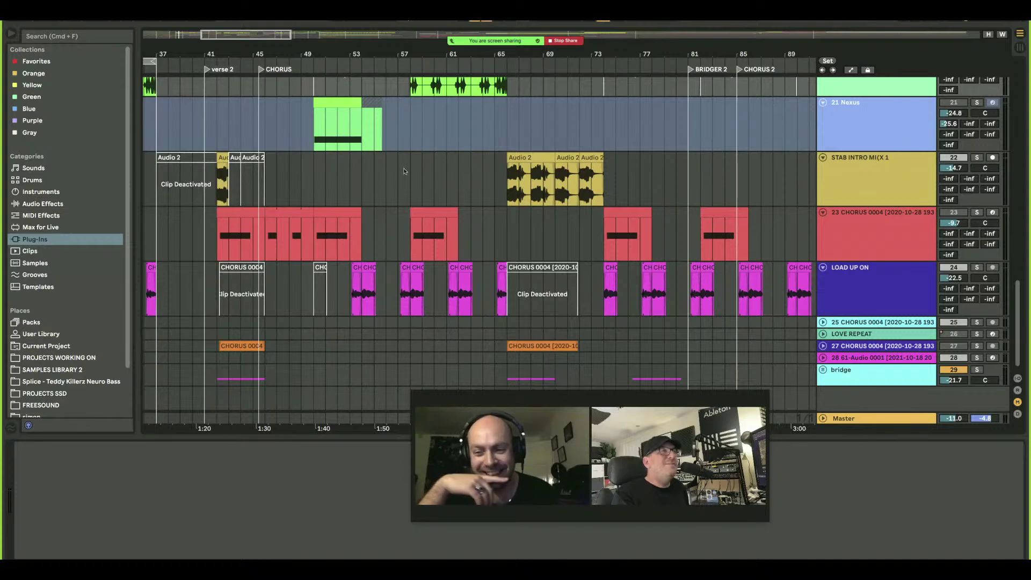
scroll(359, 179, left, 10)
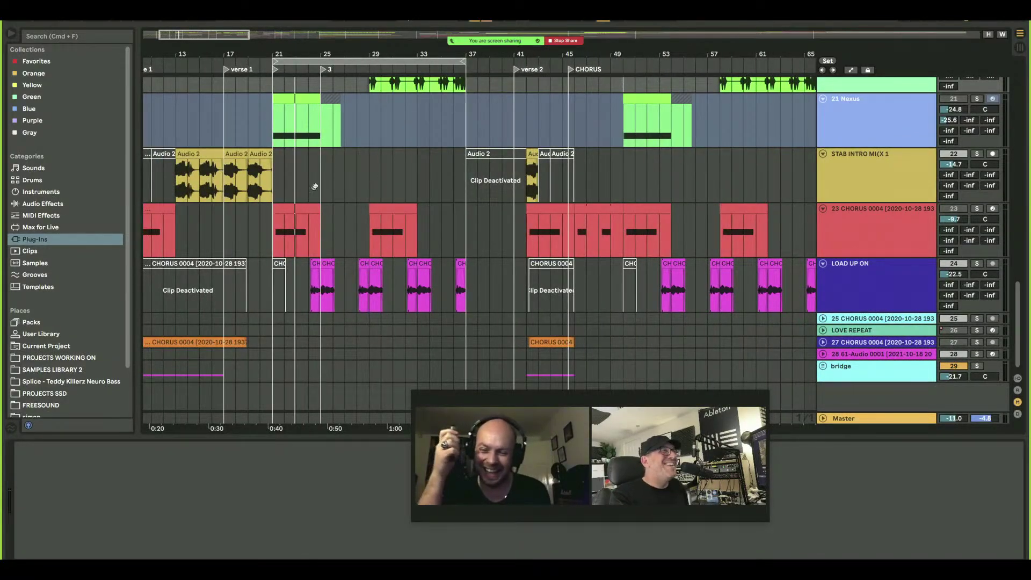
scroll(315, 187, right, 3)
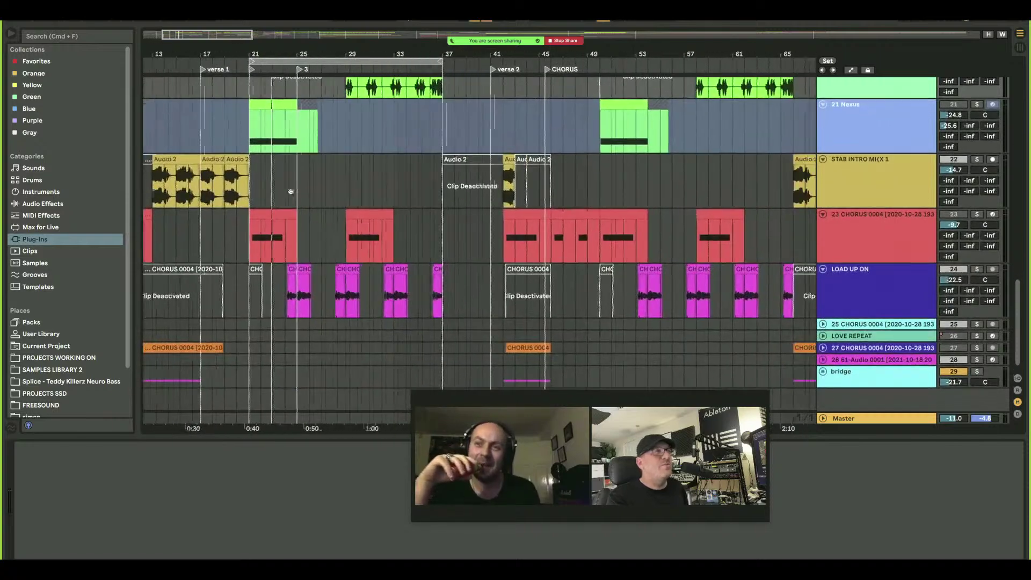
scroll(290, 192, left, 2)
scroll(333, 220, up, 3)
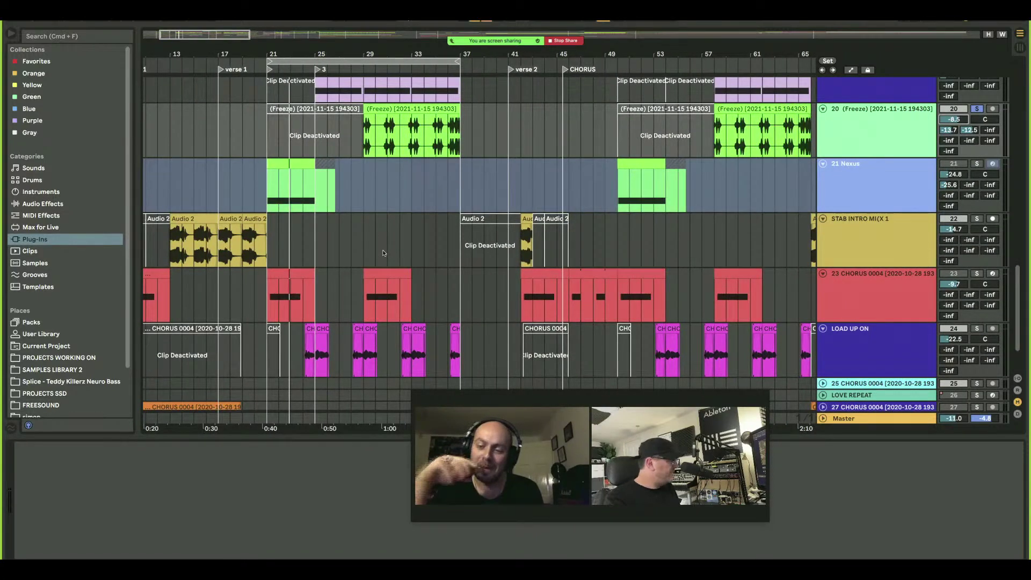
key(super+alt+l)
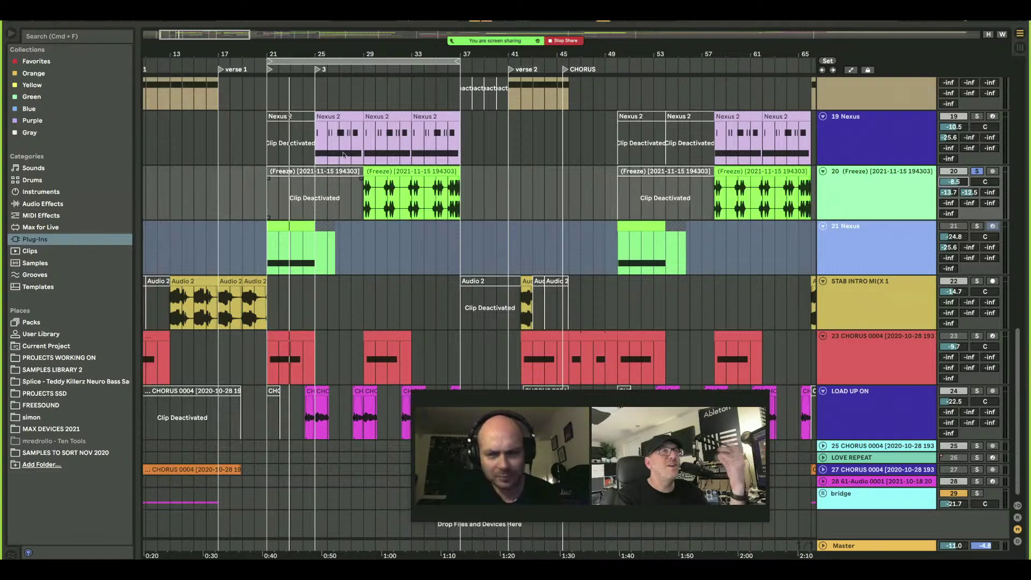
Show the SUB GATE track's devices and move the video window off the device area to uncover the Gate.
scroll(354, 172, up, 5)
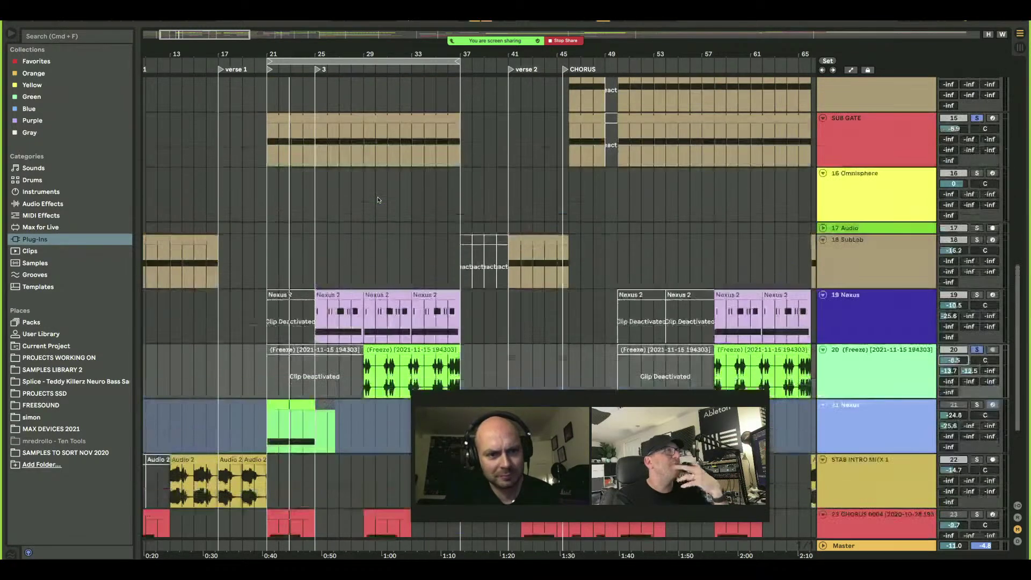
scroll(378, 200, up, 5)
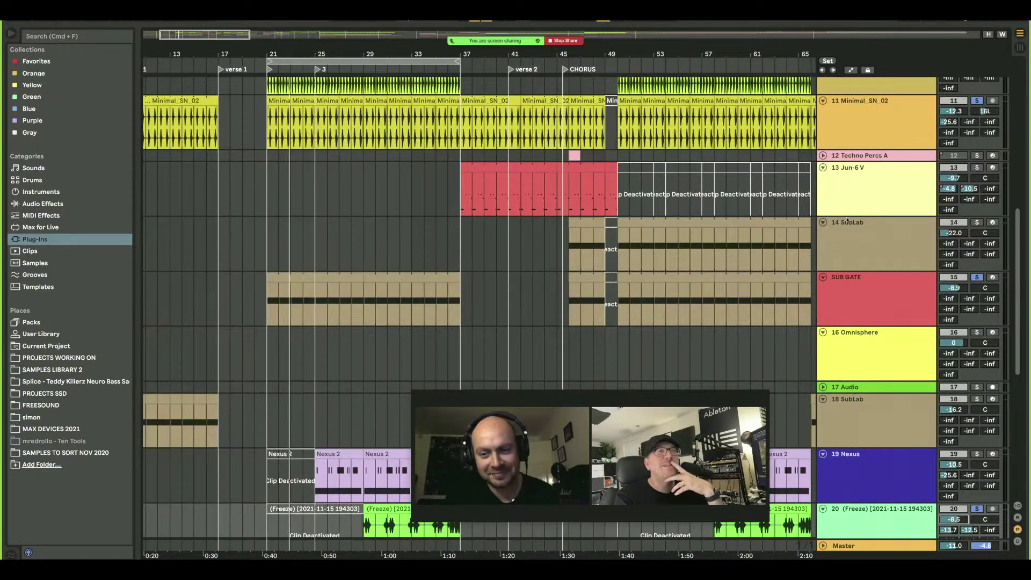
double_click(866, 289)
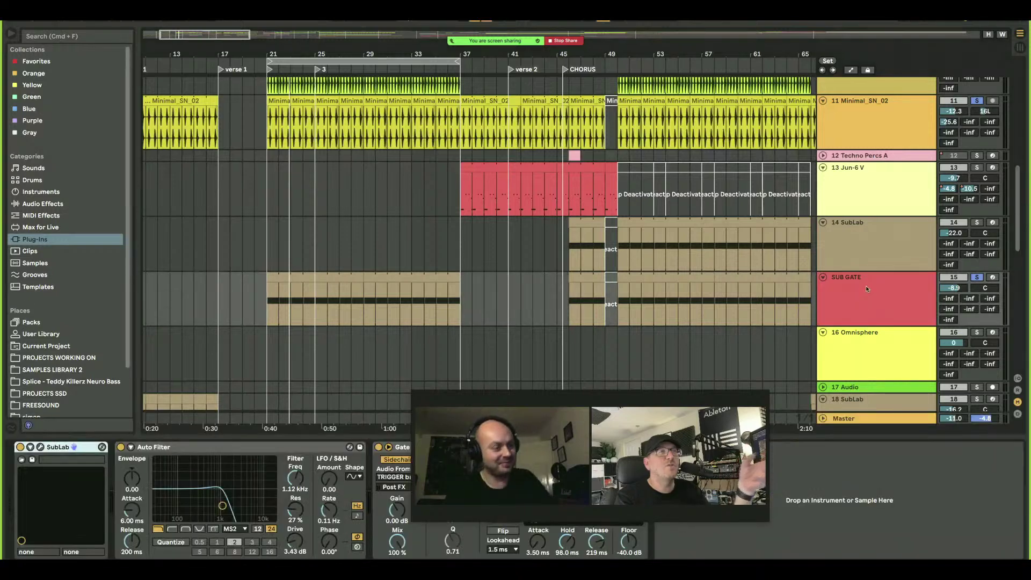
drag(626, 396, 871, 22)
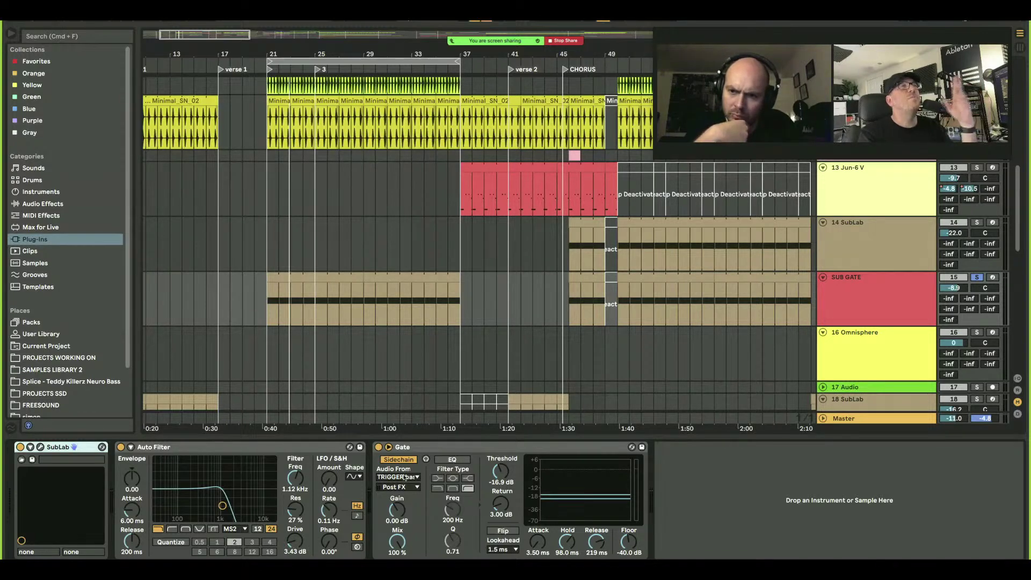
Solo 9 Dirty_HH_09 on its own and start playback while the Gate sidechained from TRIGGER bass 1 is on display.
scroll(435, 412, up, 3)
scroll(435, 413, up, 8)
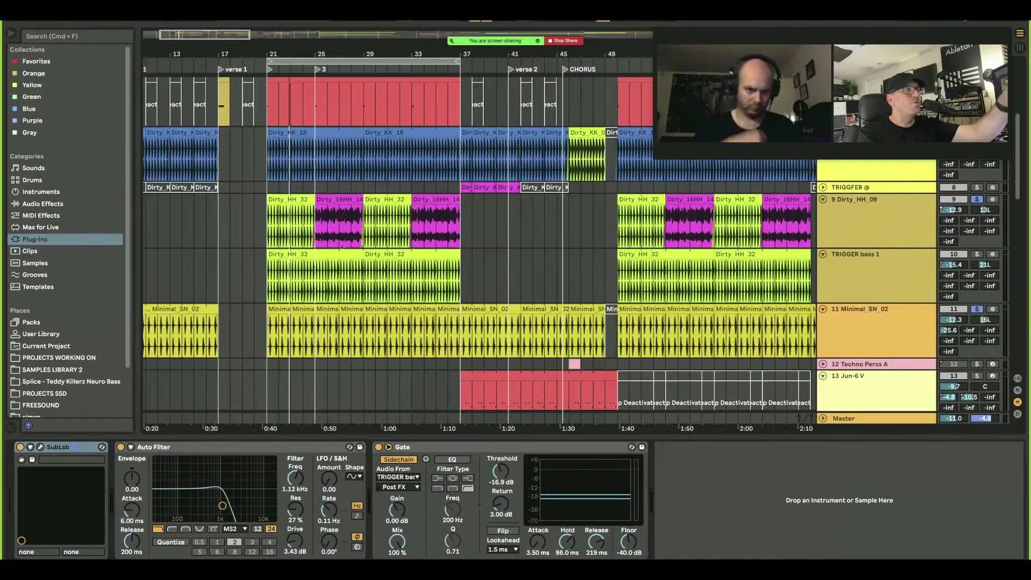
right_click(978, 200)
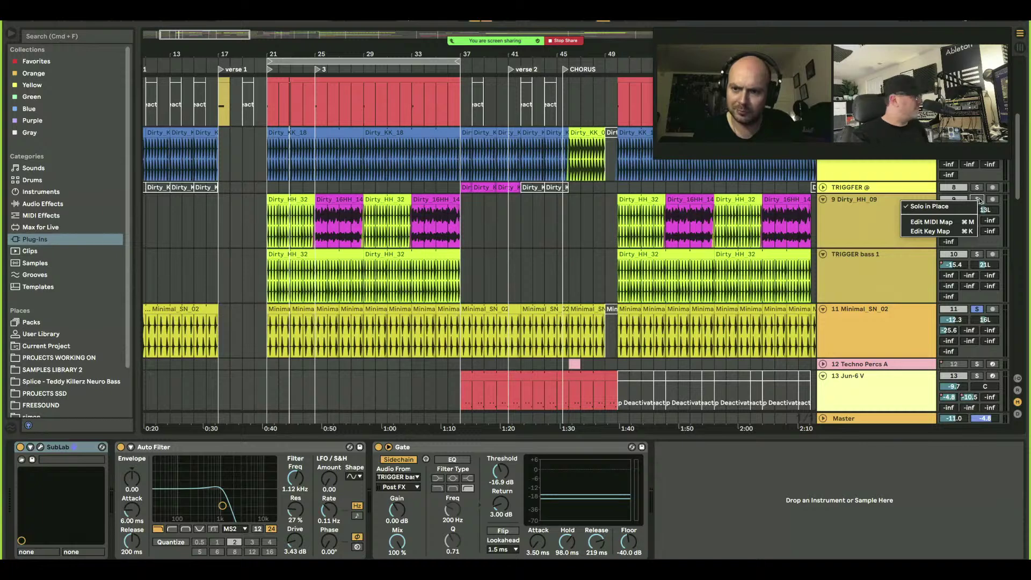
key(Escape)
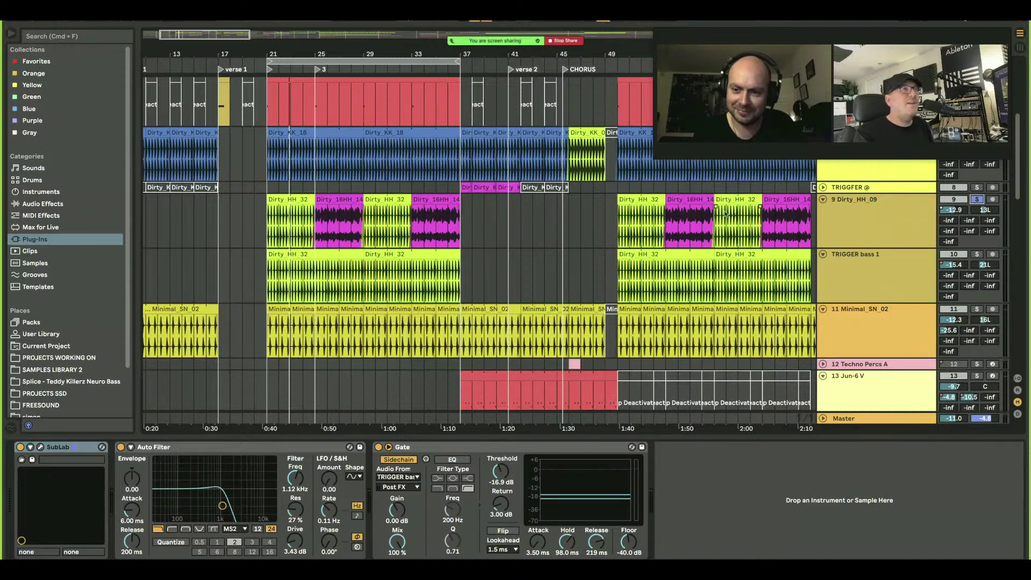
click(639, 226)
key(space)
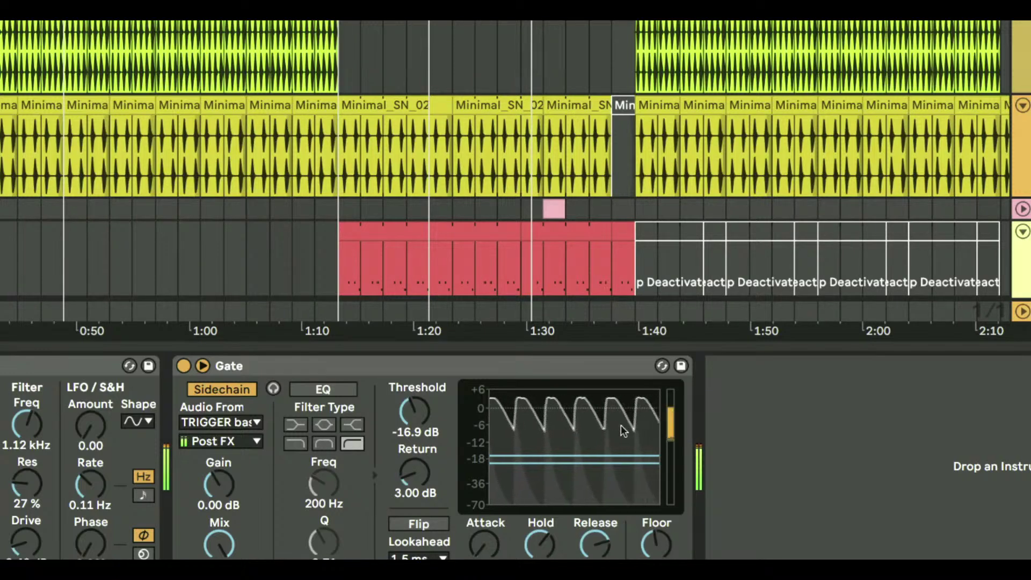
Hide the device area and play the soloed hi-hat track from bar 21.
key(ctrl+alt+l)
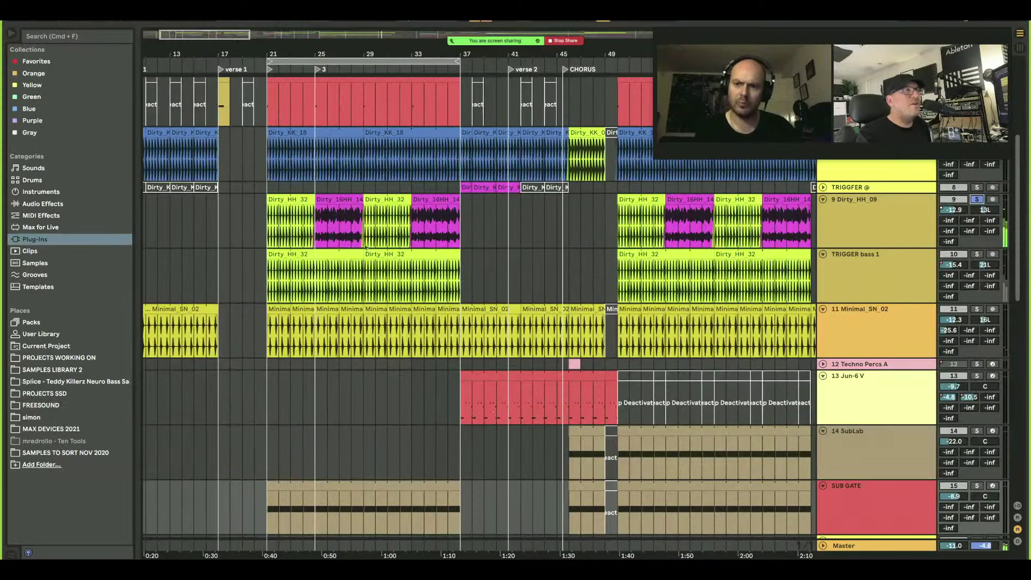
click(269, 240)
key(space)
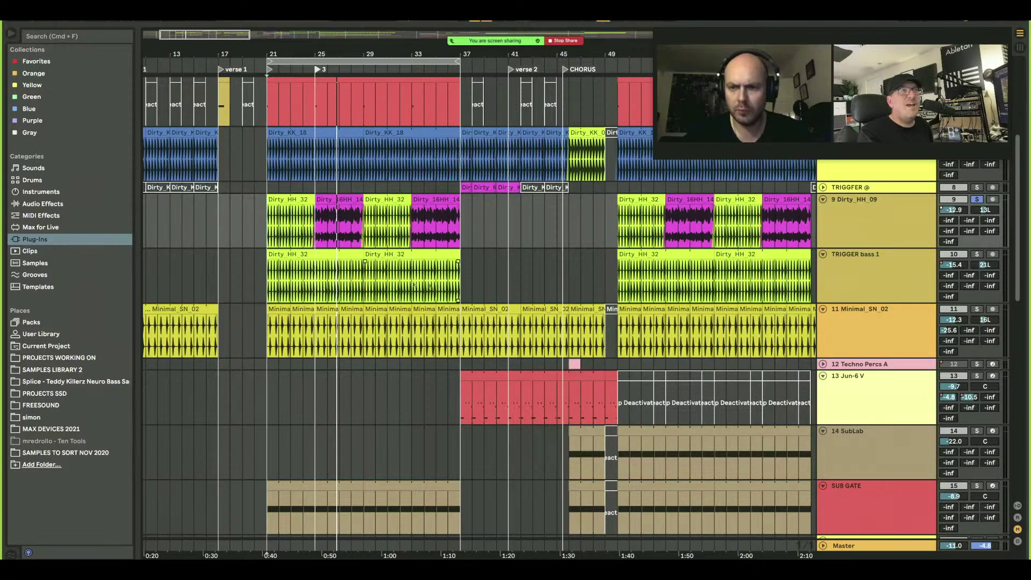
Copy the Dirty_16HH_14 clip at bar 25 onto TRIGGER bass 1, and solo TRIGGER bass 1 and SUB GATE in turn.
click(337, 200)
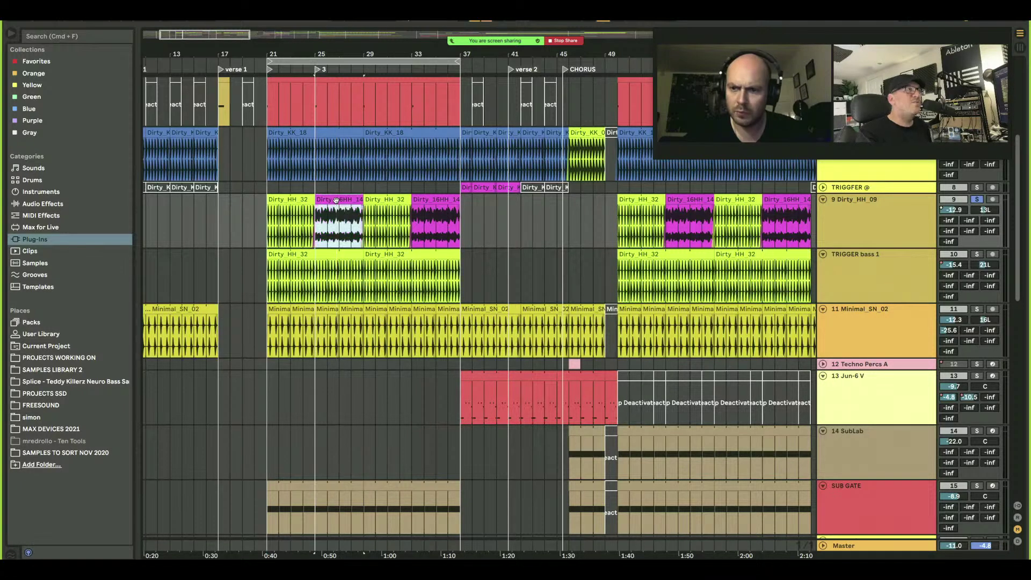
drag(336, 201, 341, 255)
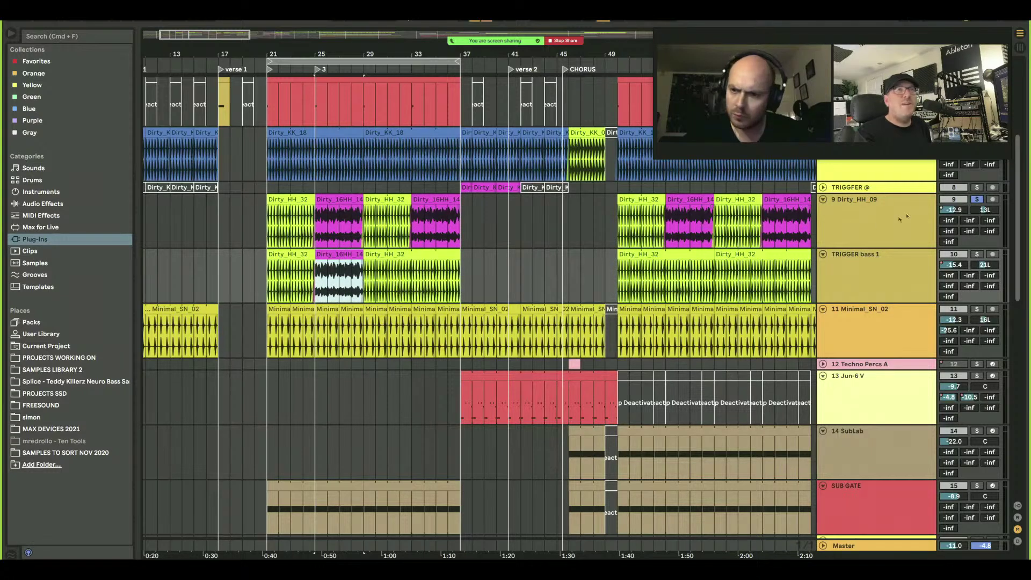
click(977, 201)
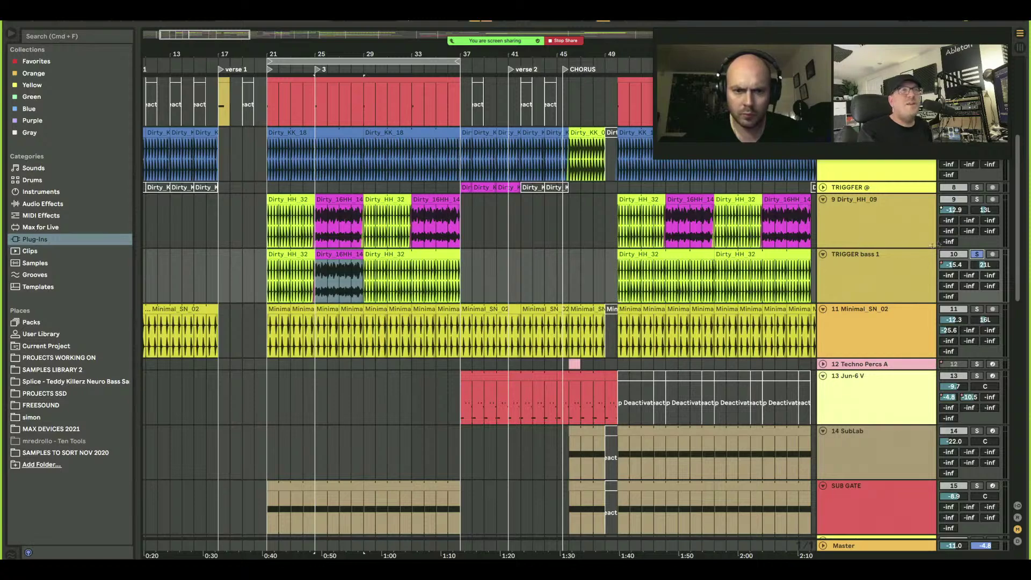
scroll(677, 319, down, 5)
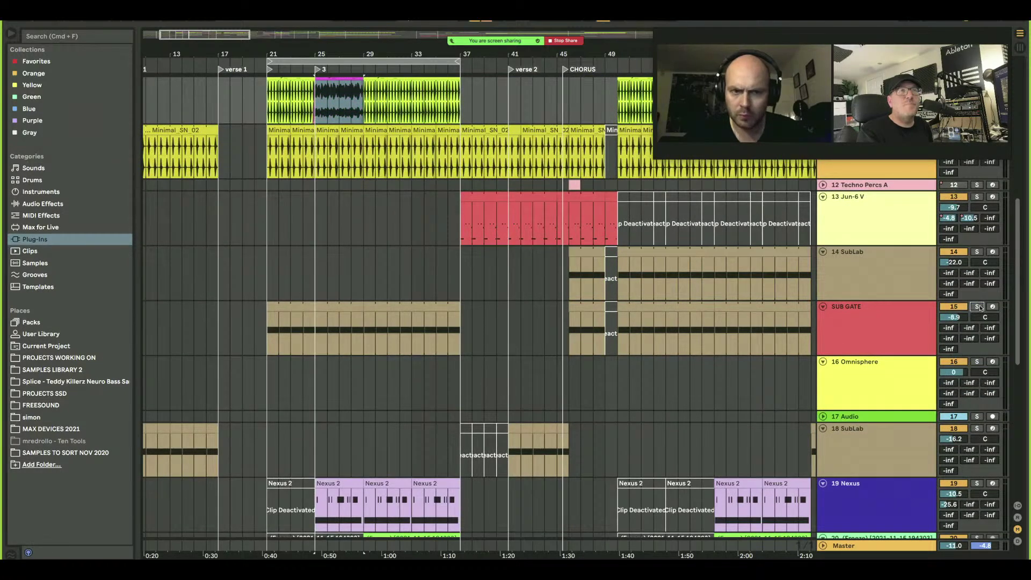
click(978, 306)
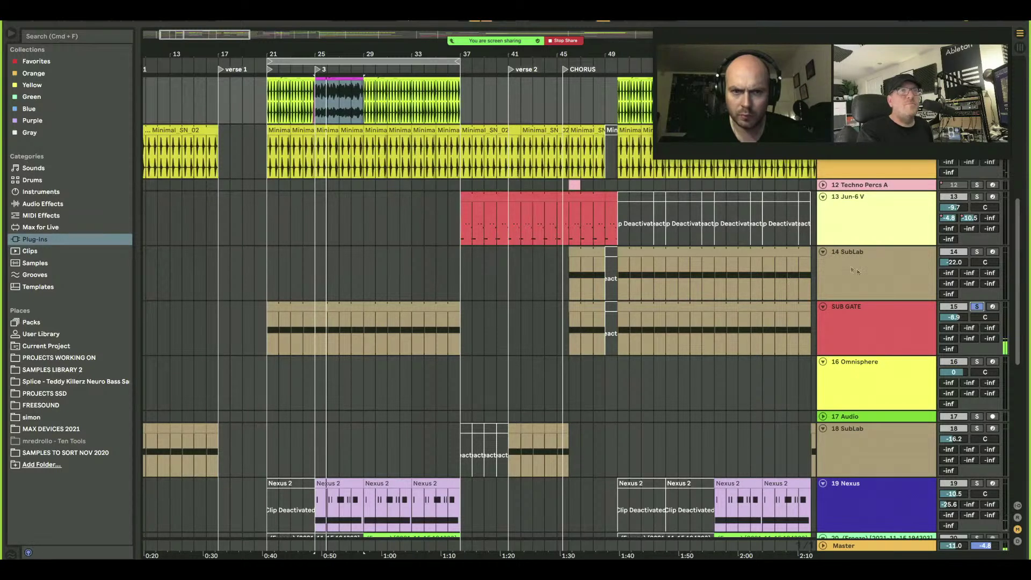
Show the SUB GATE track's devices and play the soloed sub from bar 21 with its Gate on display.
double_click(872, 330)
key(space)
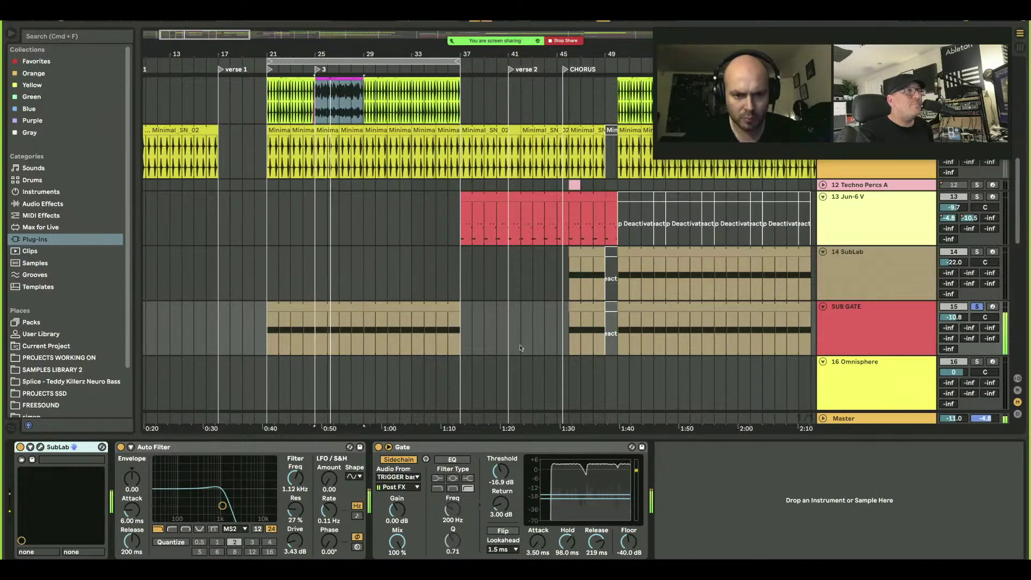
scroll(518, 326, up, 5)
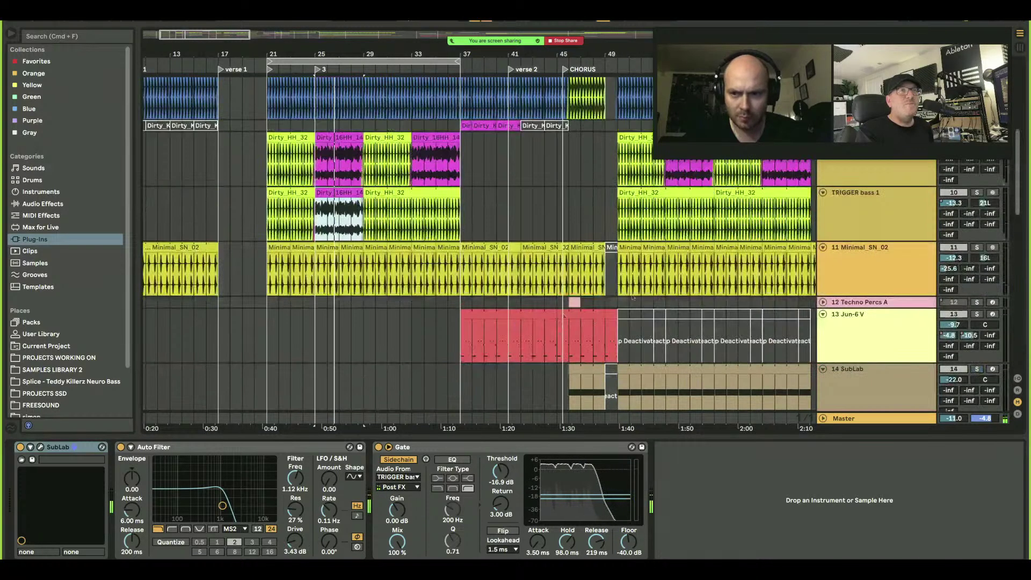
click(274, 227)
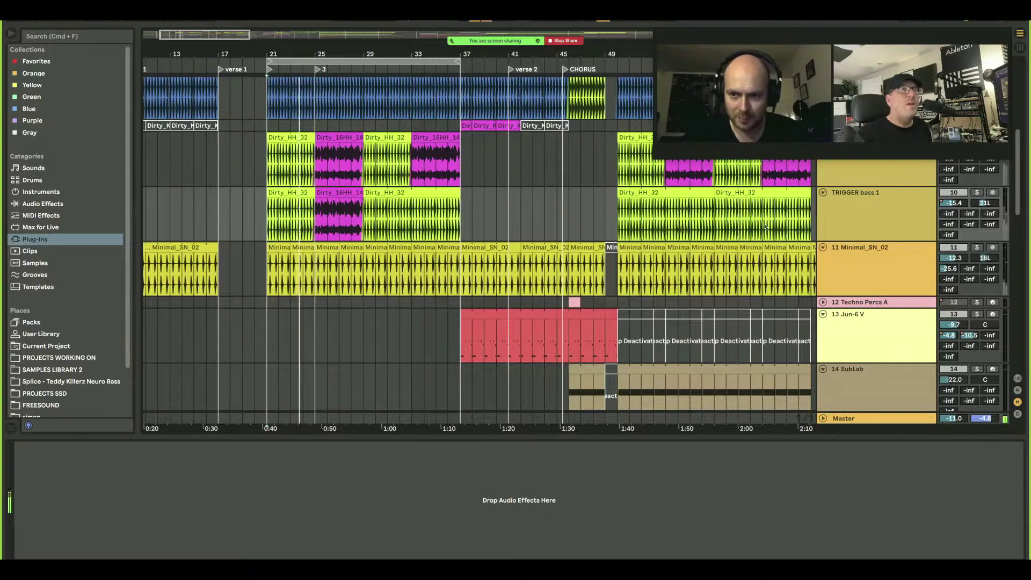
scroll(806, 258, down, 5)
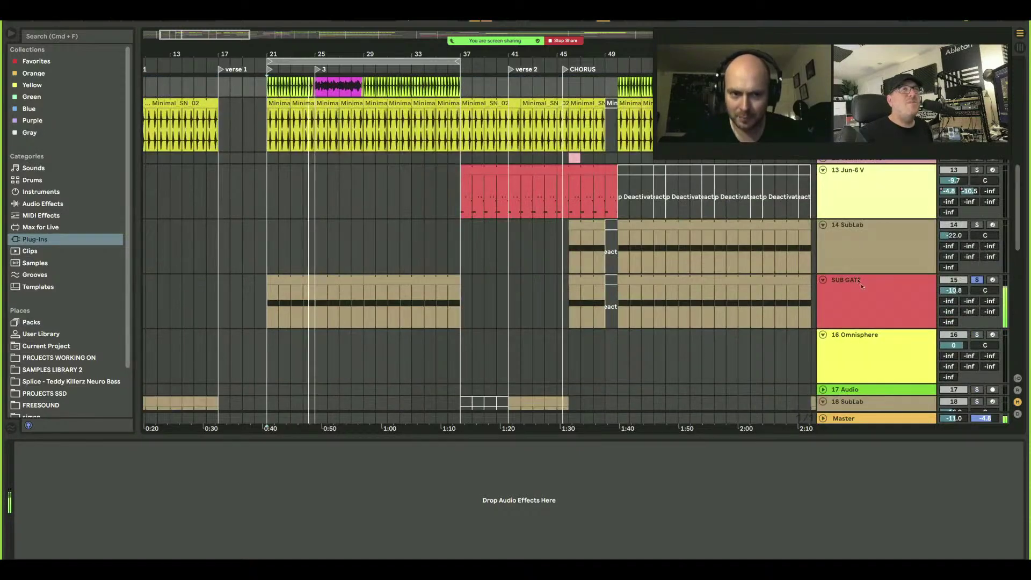
click(861, 287)
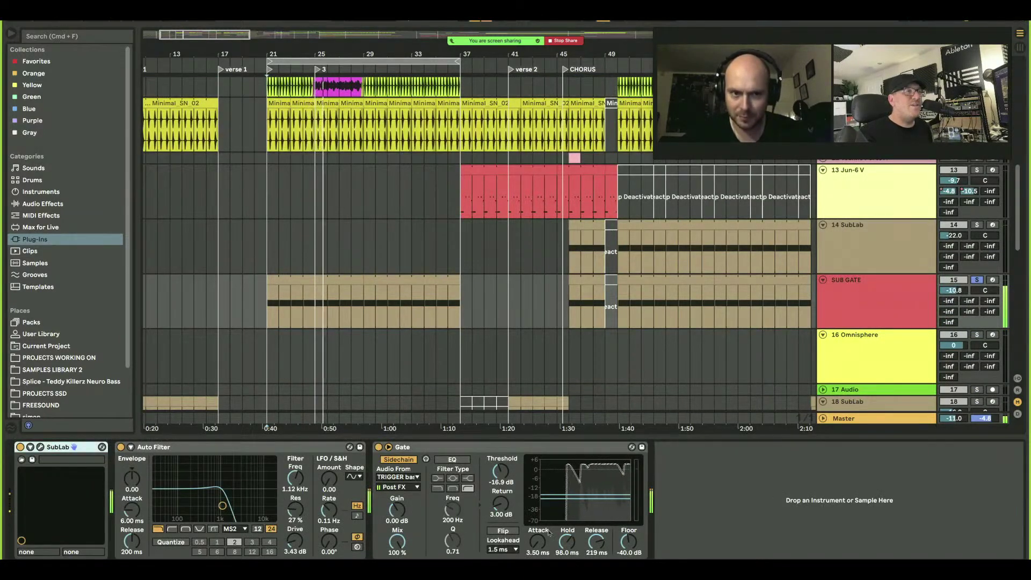
Adjust the SUB GATE Gate's envelope to a 15.5 ms attack, 6.41 ms hold and 4.31 ms release.
drag(567, 542, 568, 574)
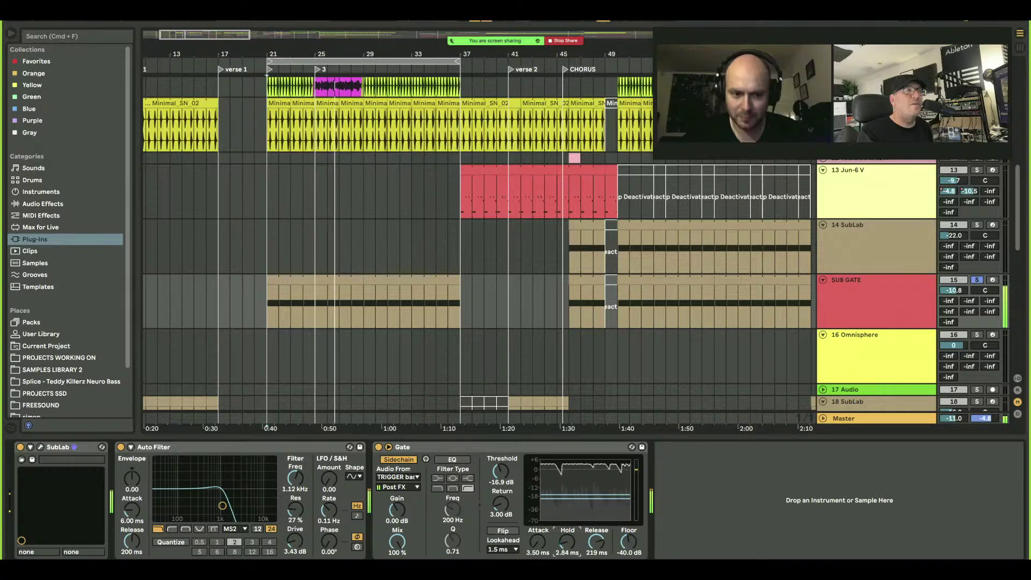
drag(537, 541, 581, 550)
drag(574, 549, 574, 532)
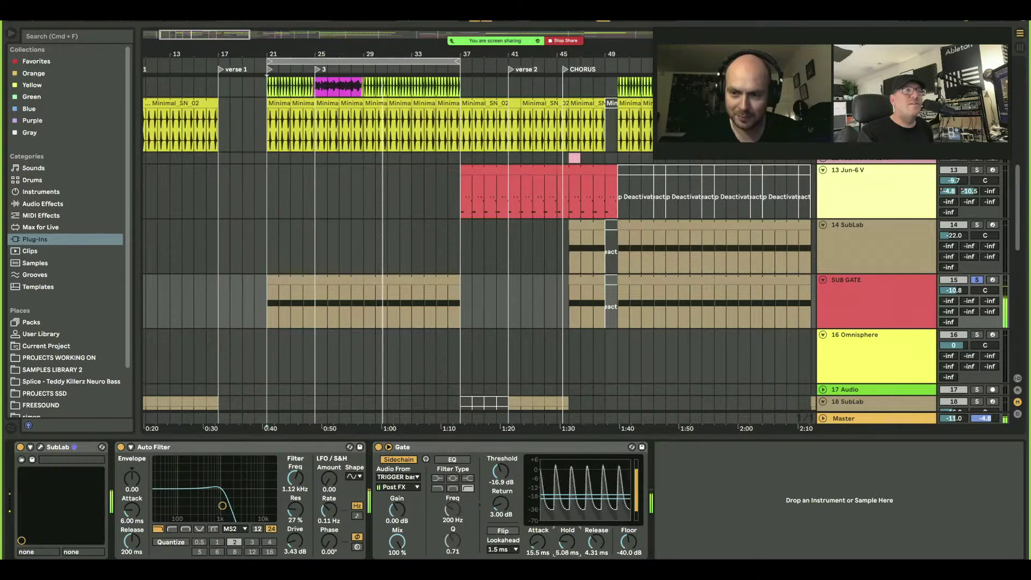
Play from the Dirty_16HH_14 clip at bar 25 on TRIGGER bass 1 and unsolo 9 Dirty_HH_09 to hear the full mix.
scroll(324, 122, up, 5)
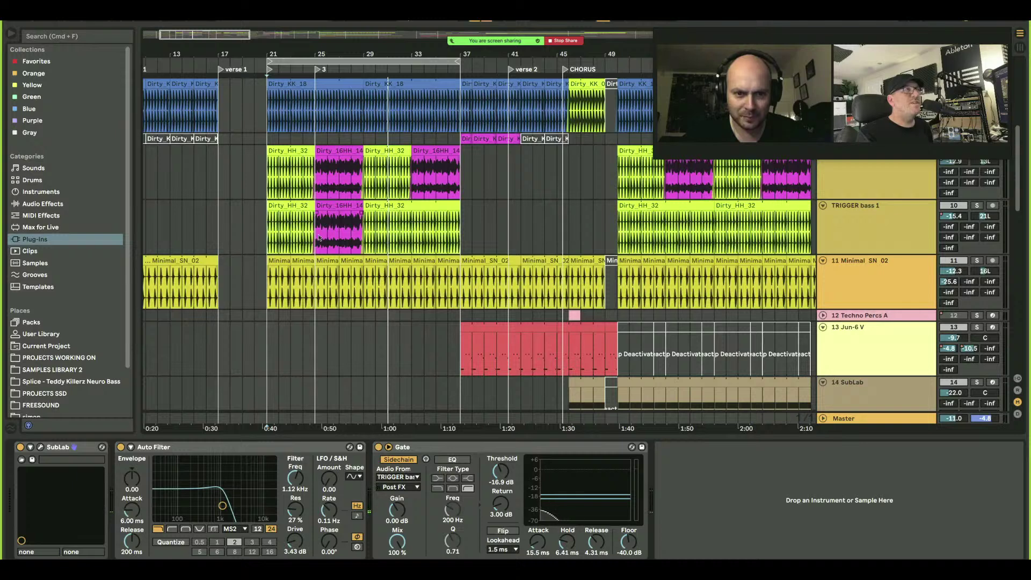
click(319, 238)
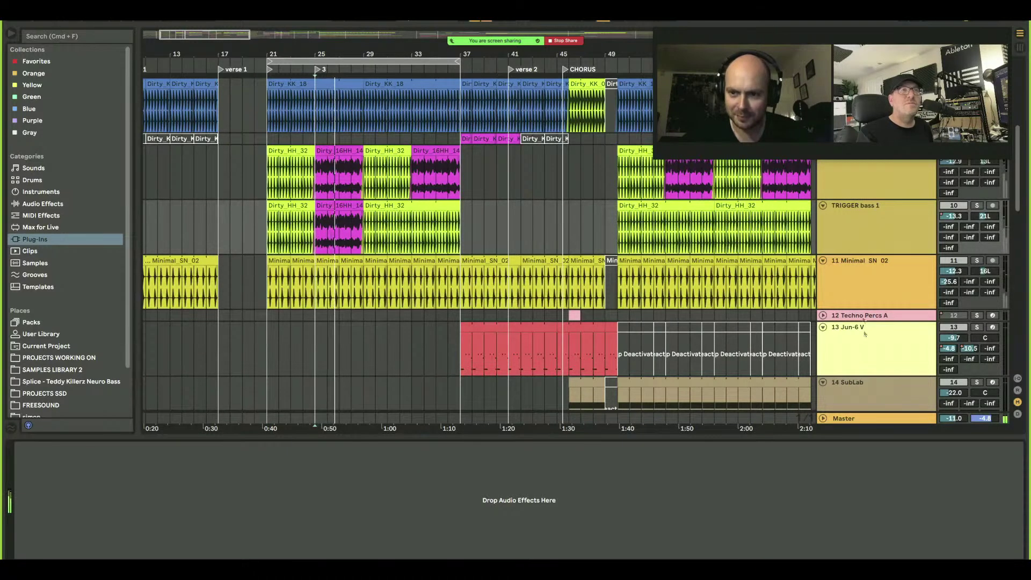
scroll(990, 211, up, 2)
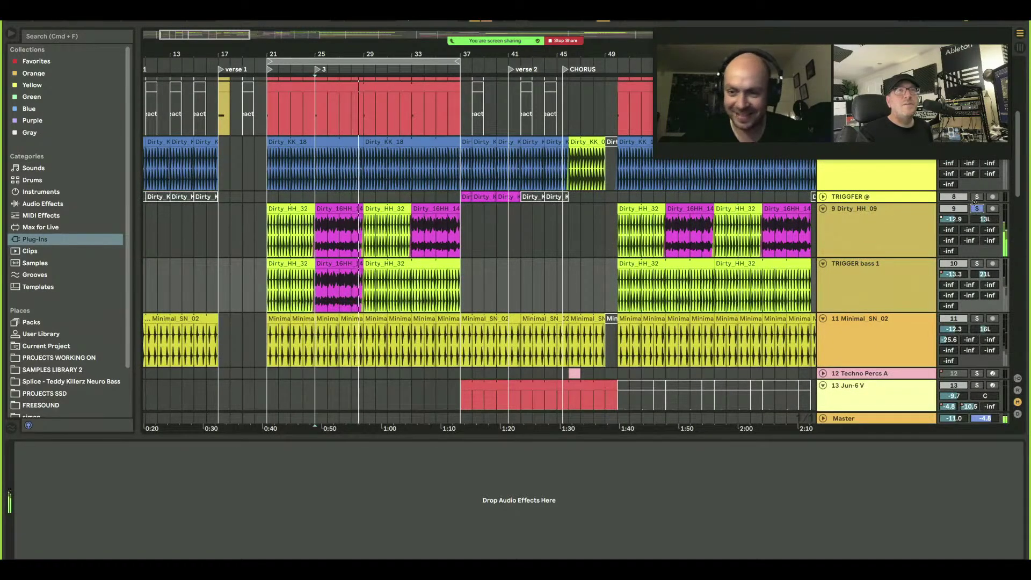
click(977, 209)
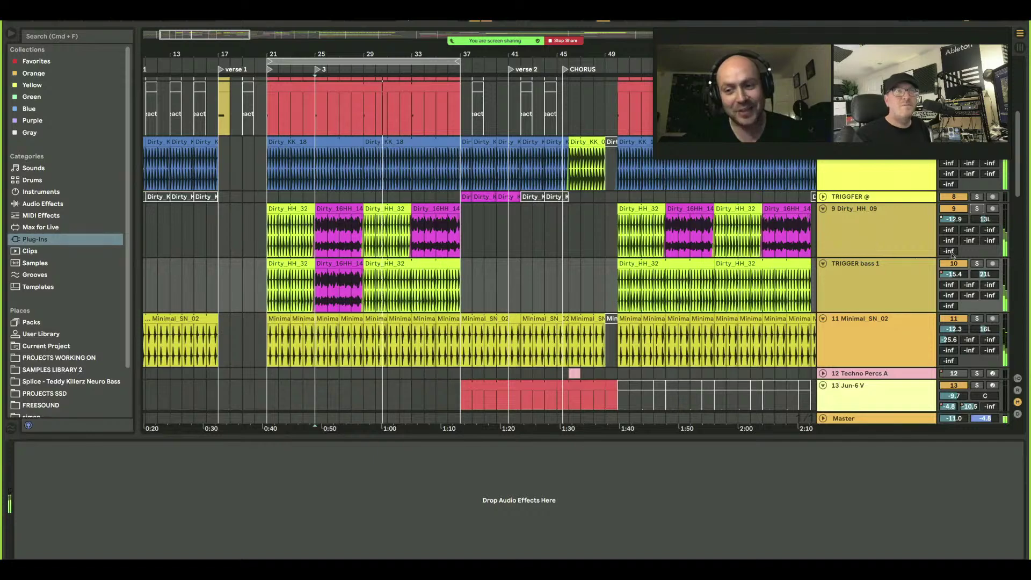
Raise the SUB GATE track's volume to -7.8 dB.
scroll(953, 257, up, 2)
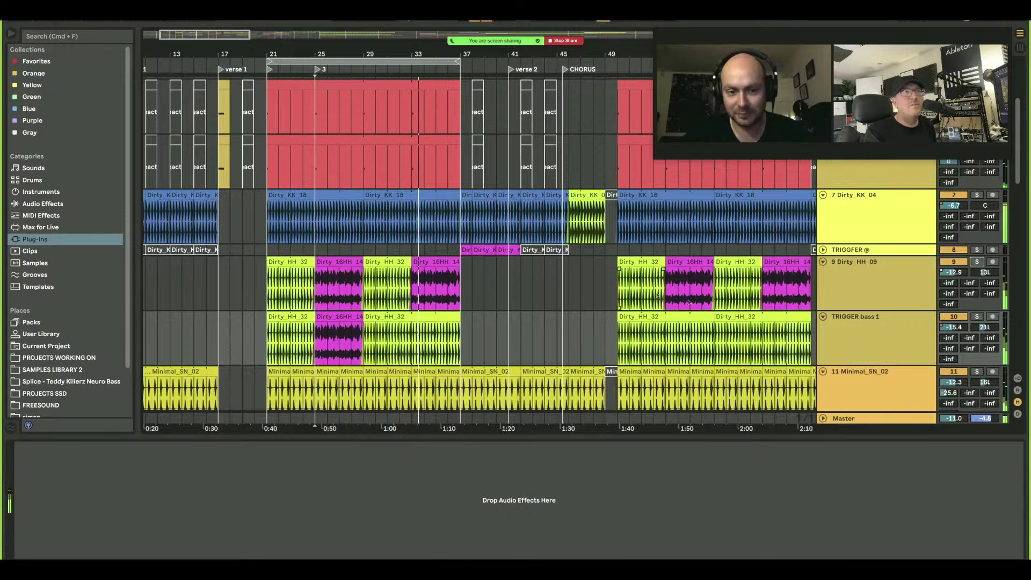
scroll(764, 307, down, 8)
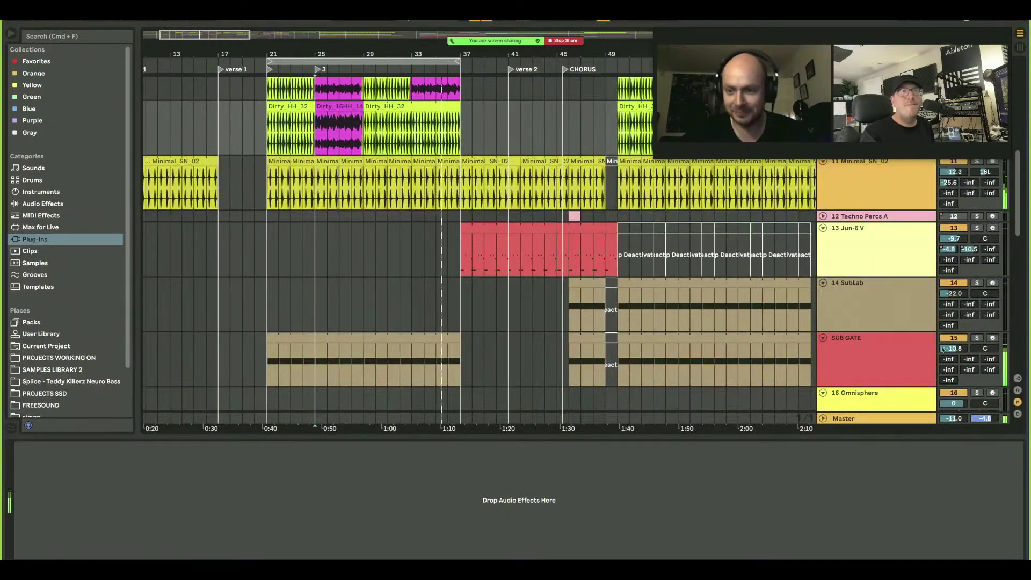
drag(953, 351, 955, 338)
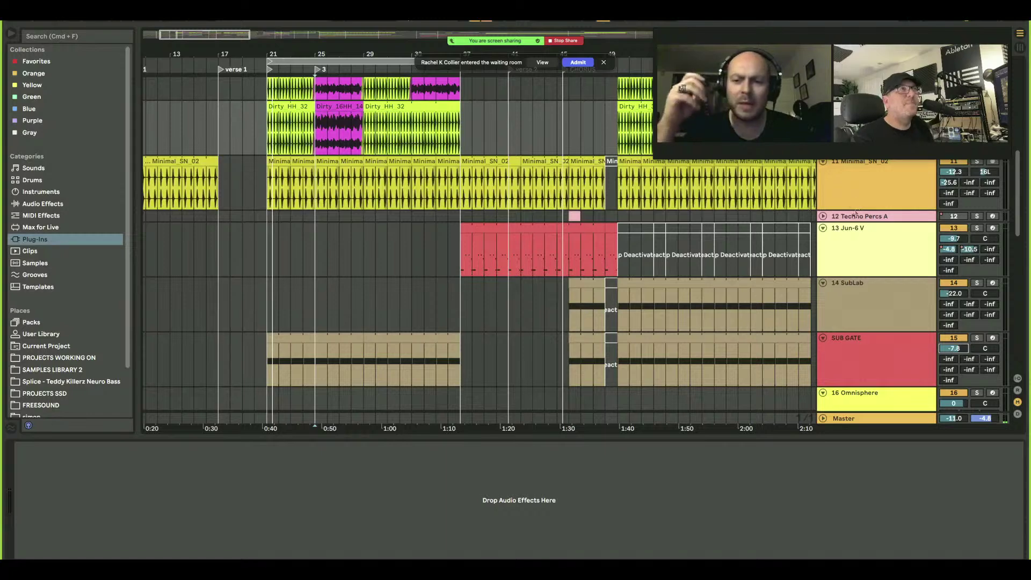
Switch to the Zoom meeting and close its empty Polls window.
click(517, 133)
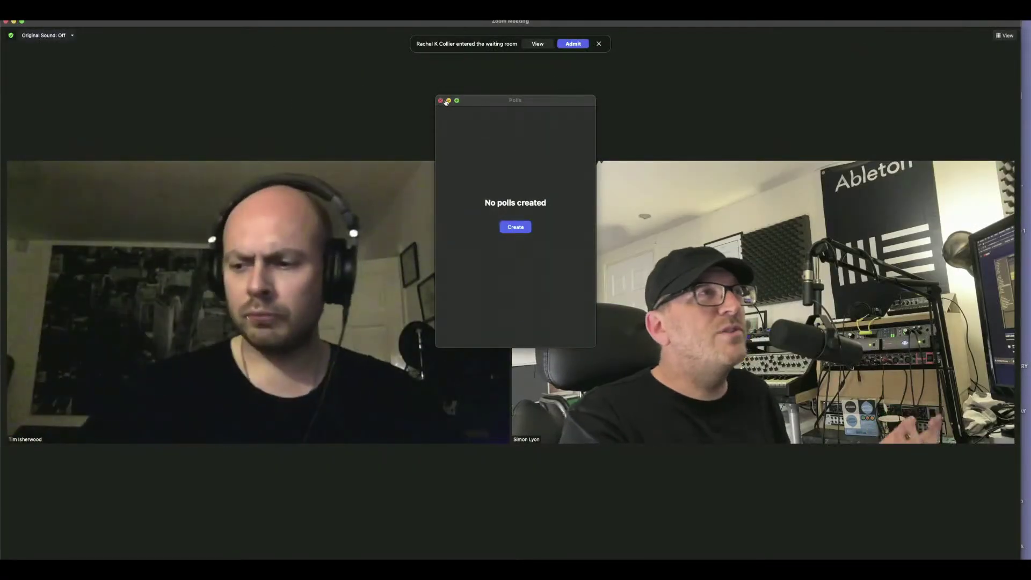
click(441, 101)
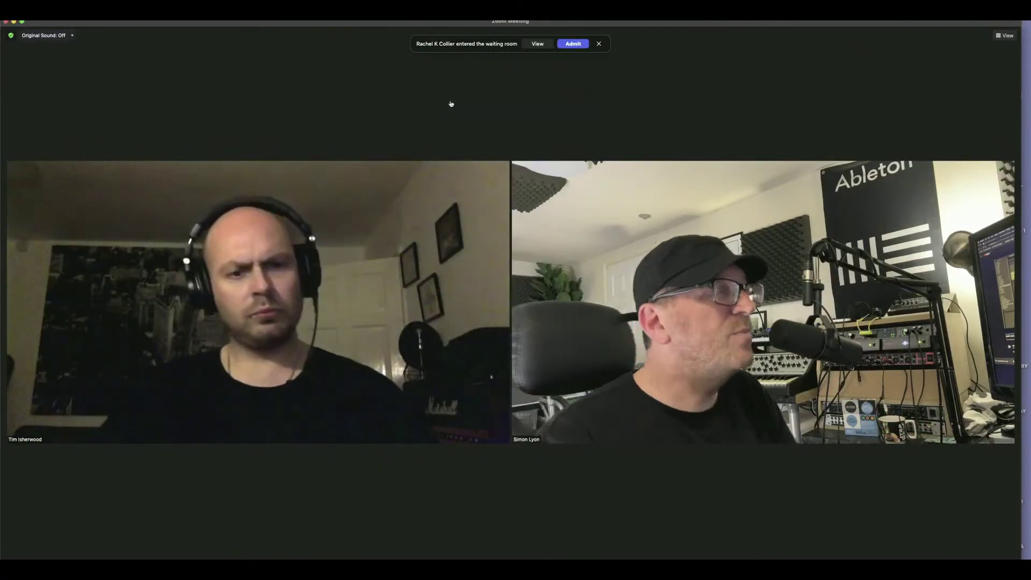
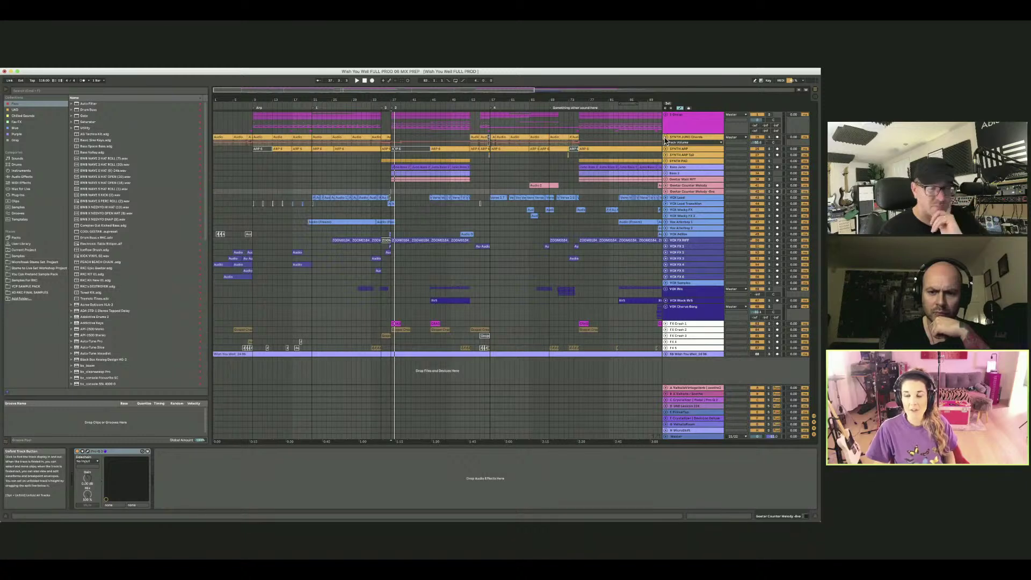
Collapse the SYNTH JUNO Chords track and expand the drum group at the head of the arrangement to display its tracks.
click(666, 140)
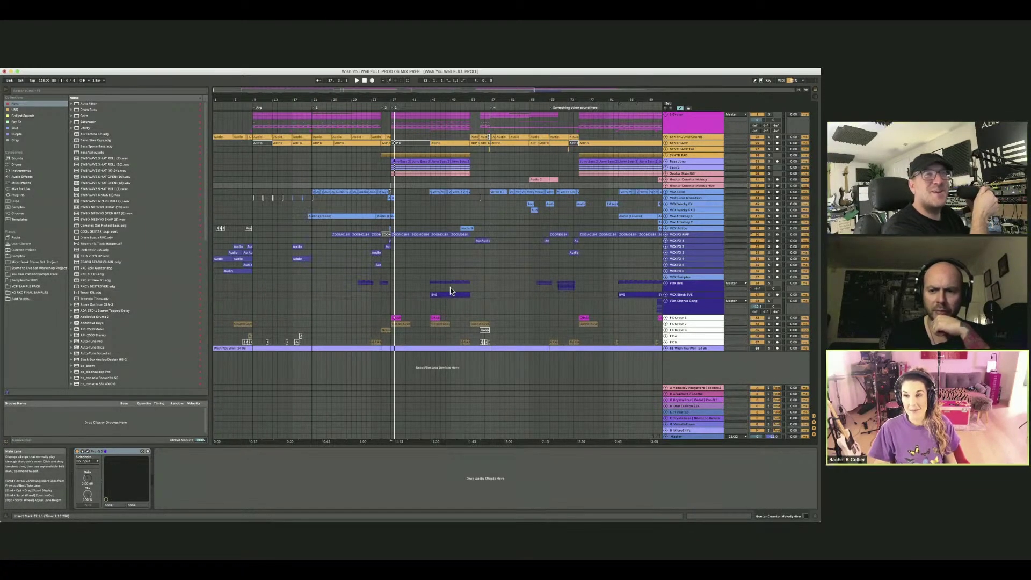
click(684, 117)
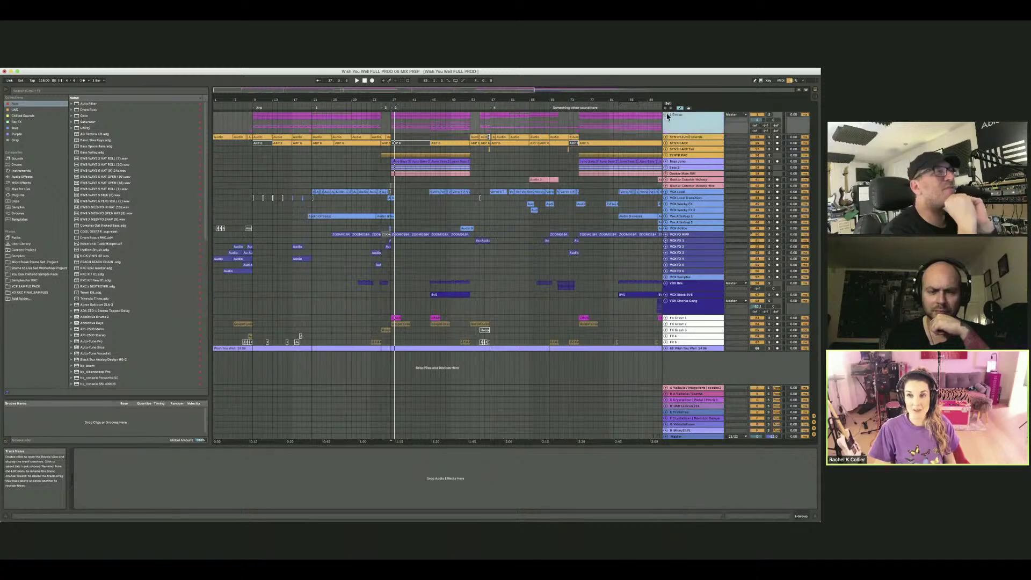
click(666, 114)
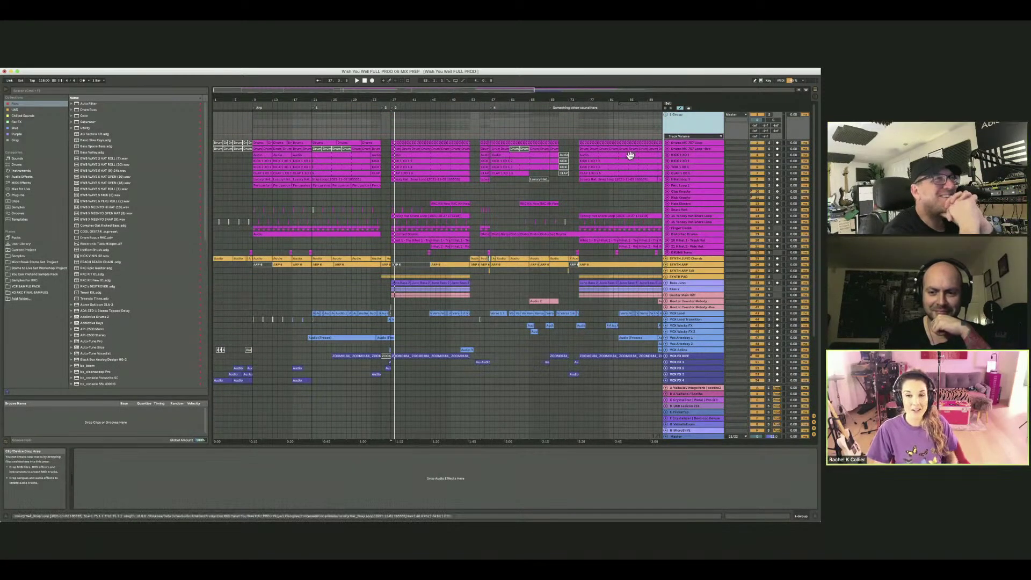
click(668, 118)
click(668, 118)
scroll(458, 156, right, 3)
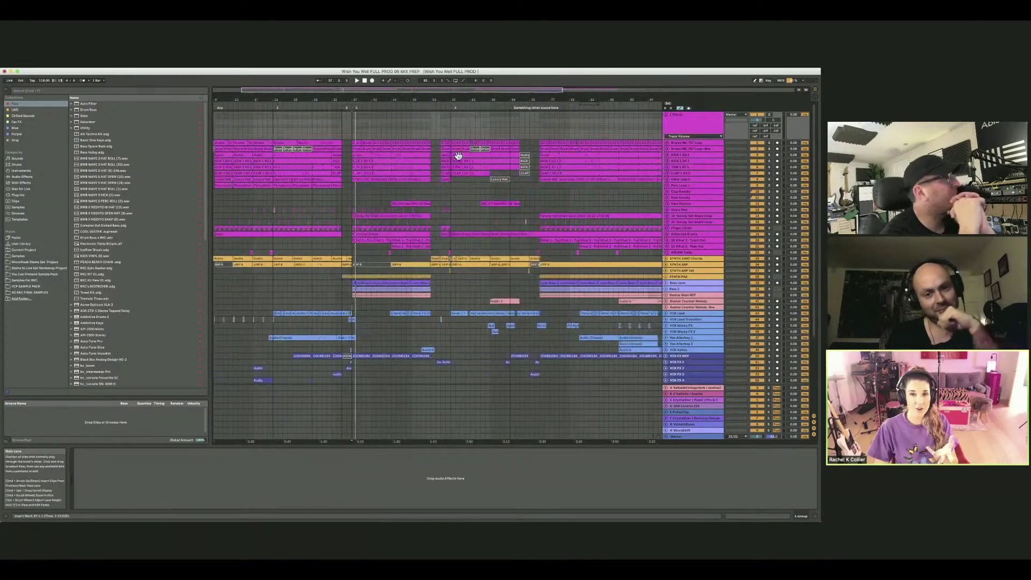
scroll(692, 140, right, 3)
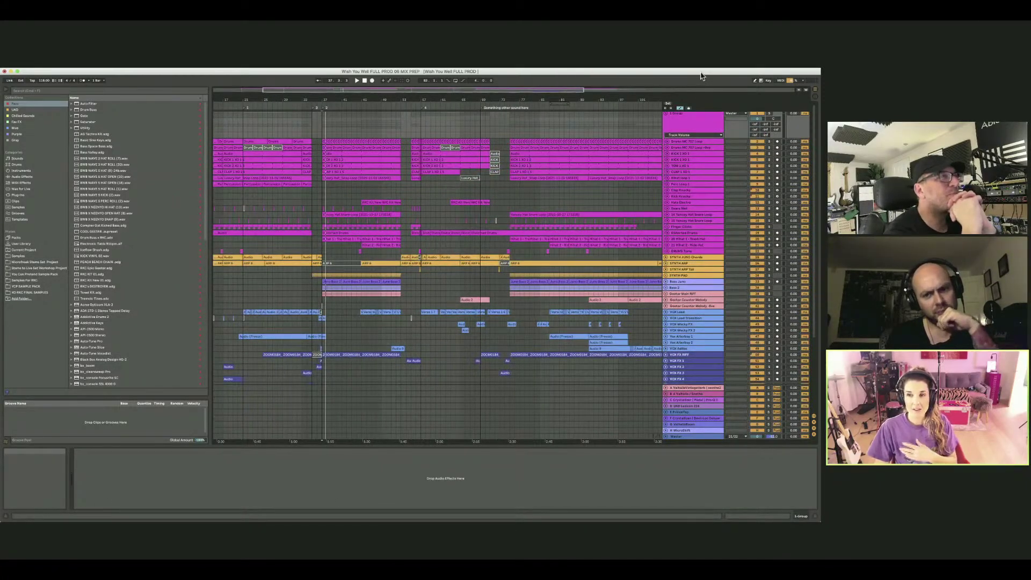
scroll(544, 150, left, 6)
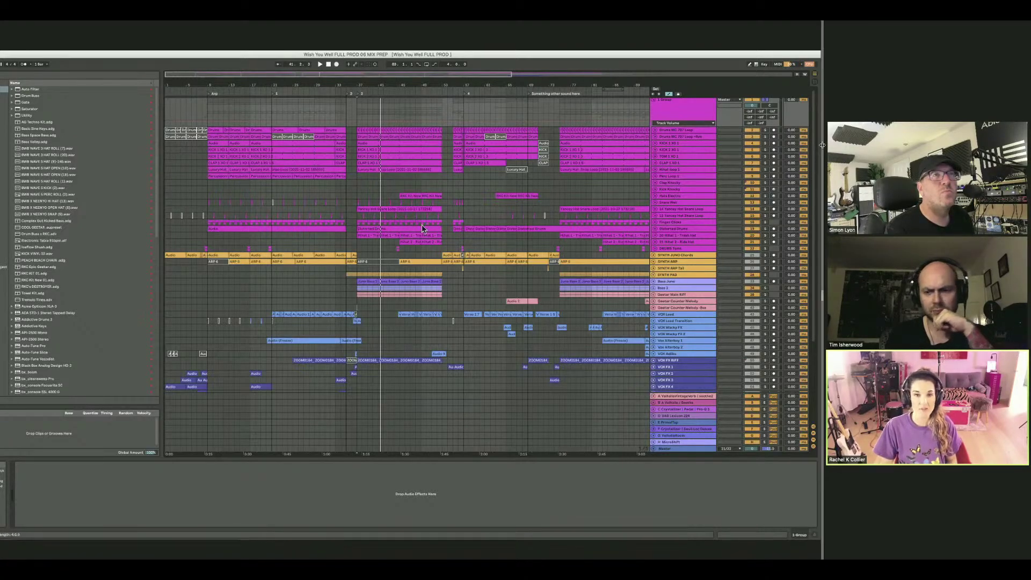
Enlarge the Zoom participant videos beside the shared screen and reorder them with the current presenter first.
drag(815, 149, 733, 151)
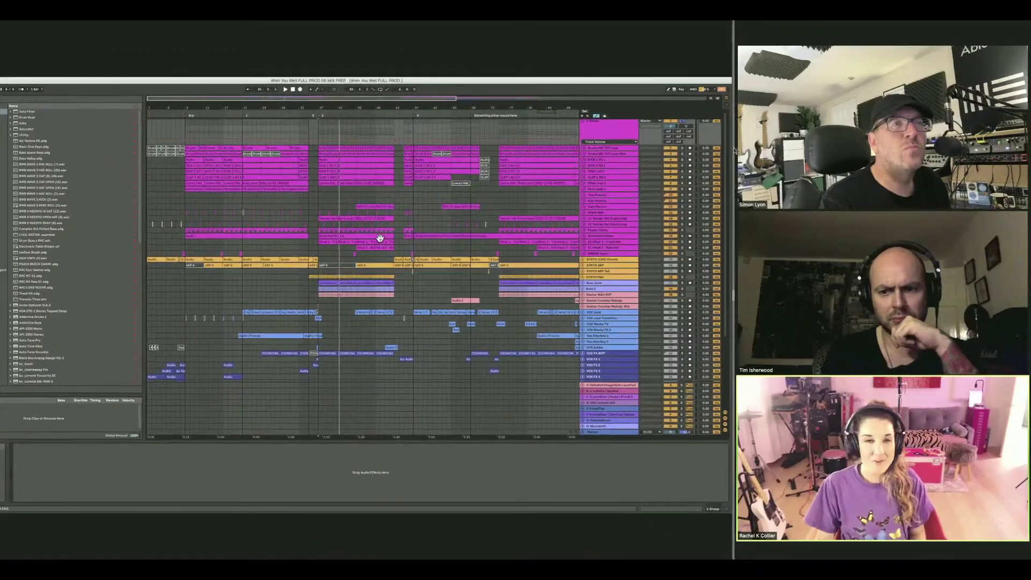
drag(866, 523, 866, 316)
drag(783, 228, 782, 106)
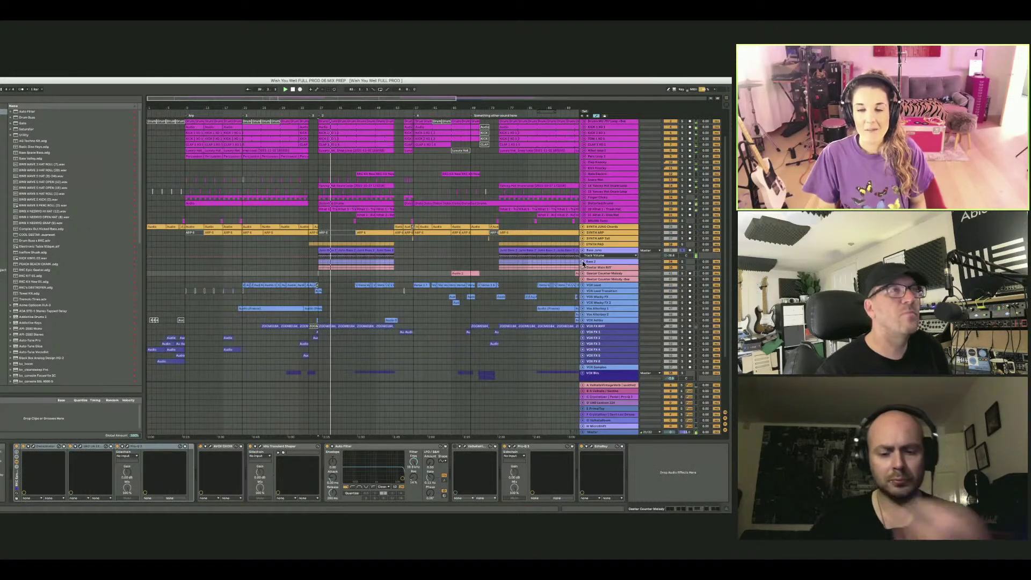
Expand the Bass 2 group and show the first Bedrohnung layer's instrument rack with the shared view shifted to fit.
click(583, 261)
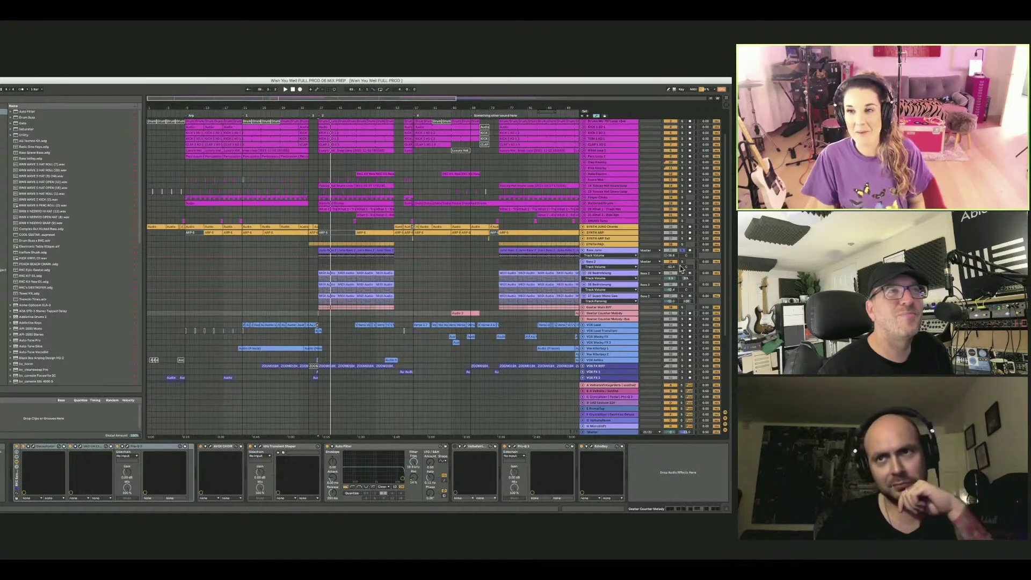
click(618, 276)
click(611, 291)
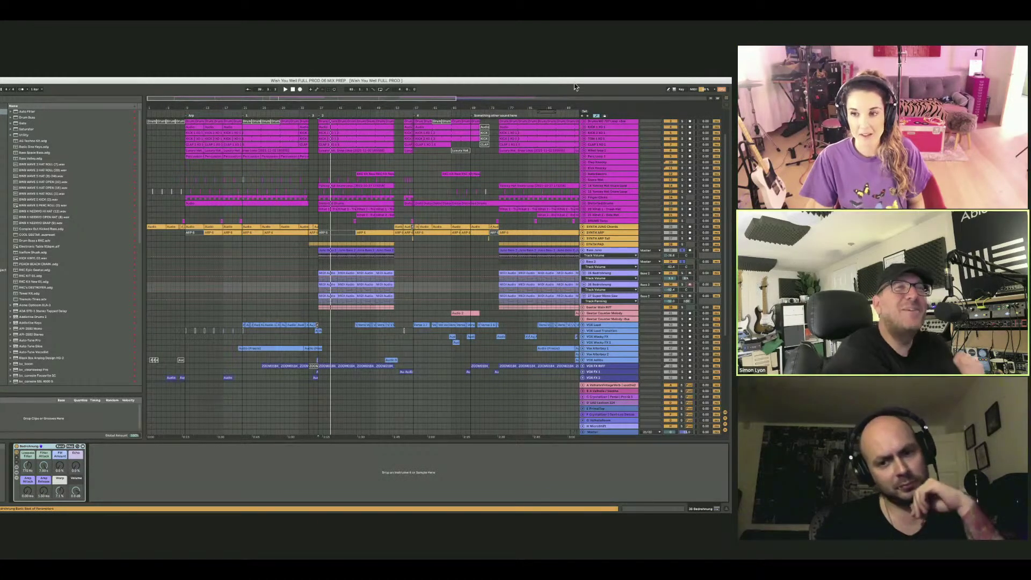
drag(575, 85, 550, 96)
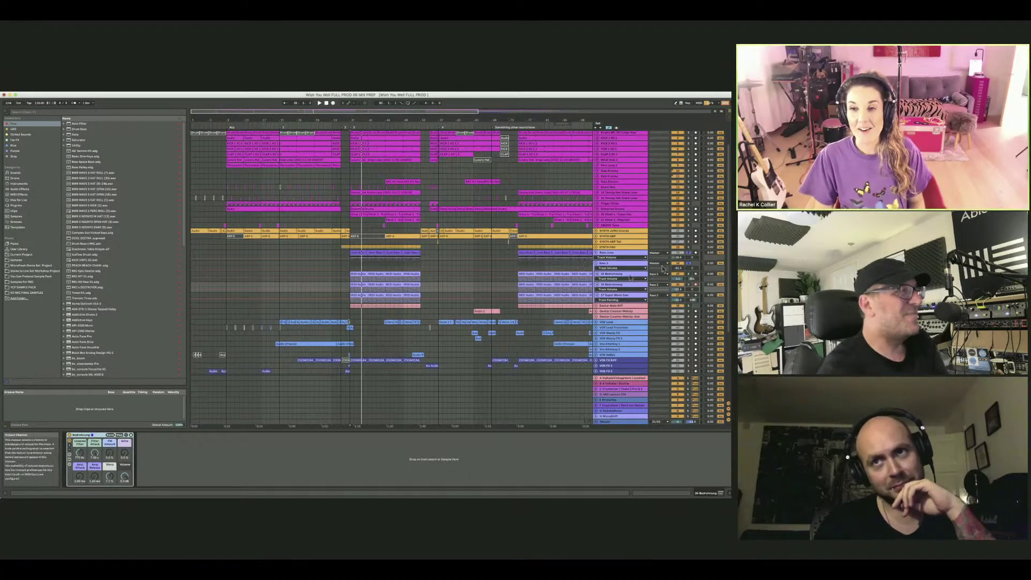
Go through the three layer tracks inside the Bass 2 group, ending on the first Bedrohnung track.
click(630, 274)
click(625, 285)
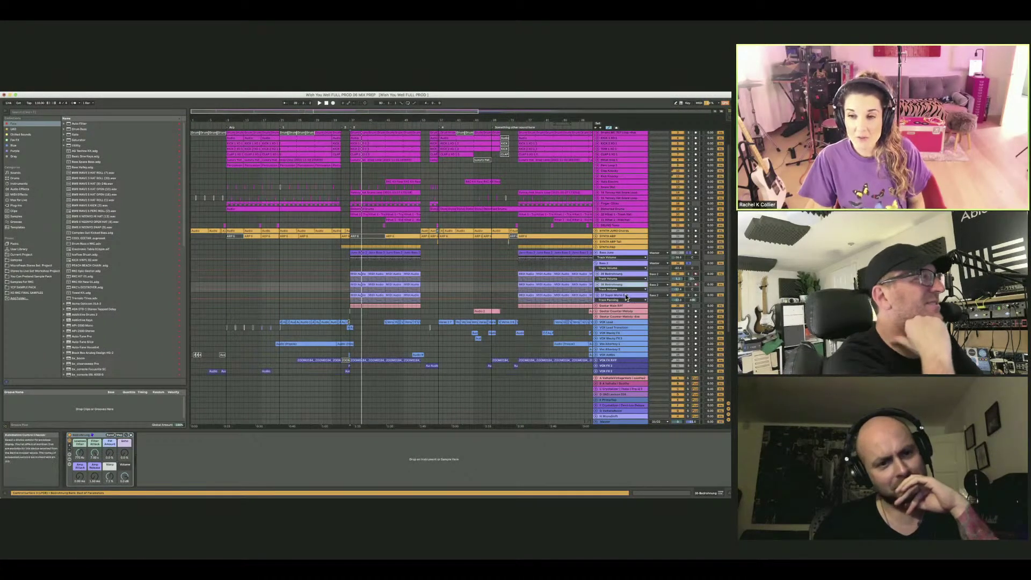
click(624, 295)
click(625, 286)
click(624, 275)
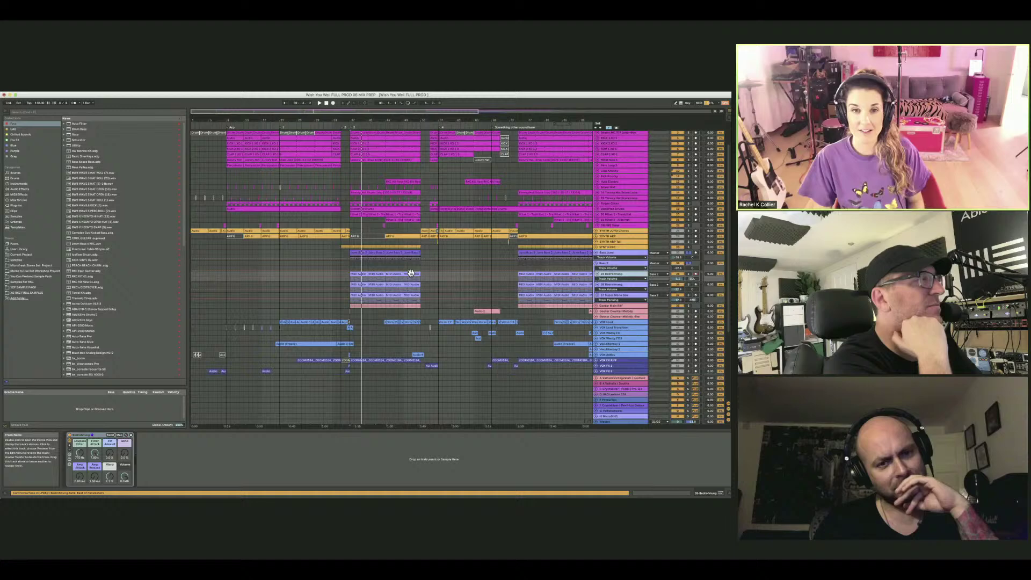
Play from the start of the first Bass 2 clips, expand the Guitar Main Riff group and solo it together with the basses.
click(352, 264)
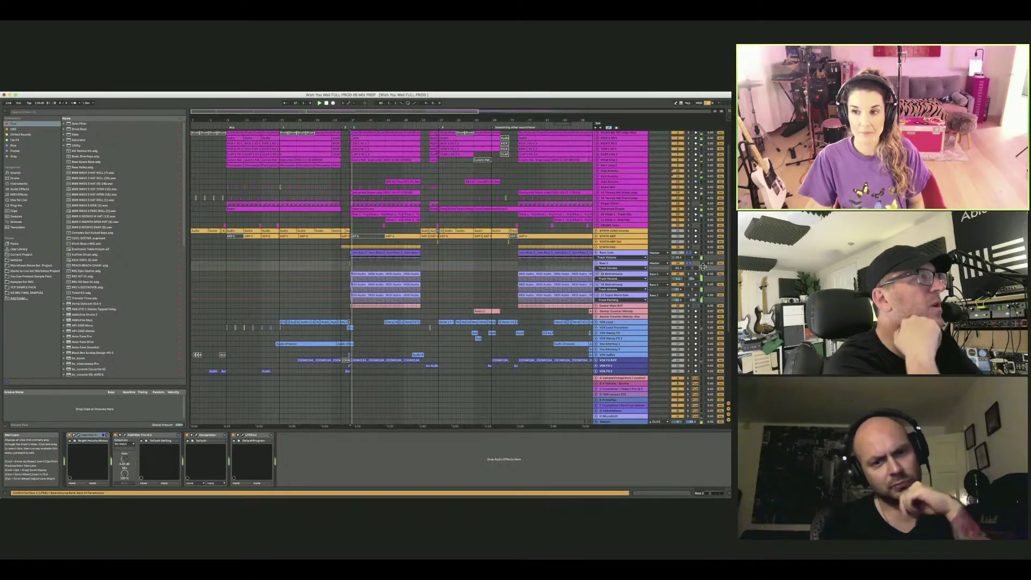
click(597, 306)
scroll(597, 306, down, 2)
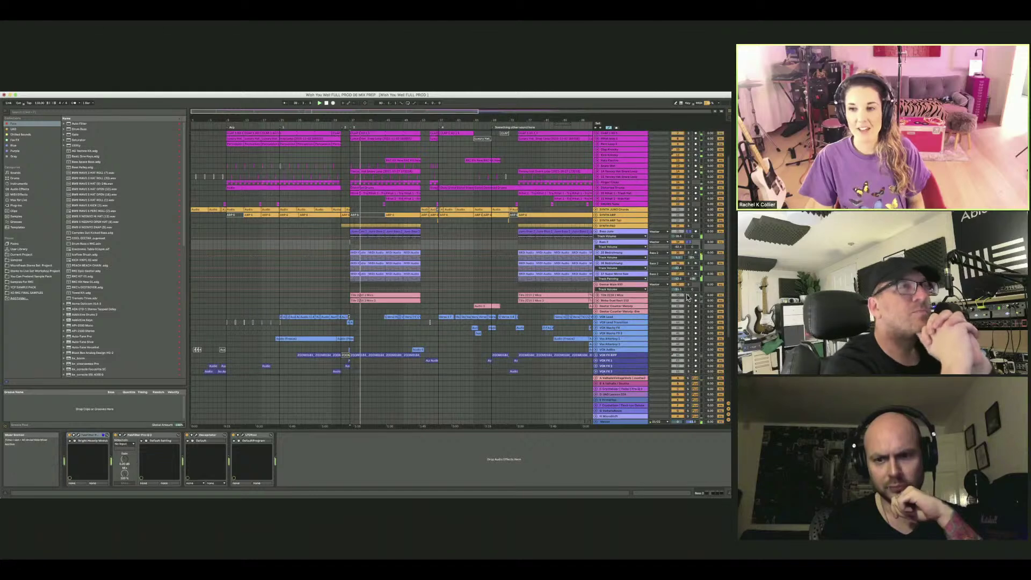
super+click(689, 285)
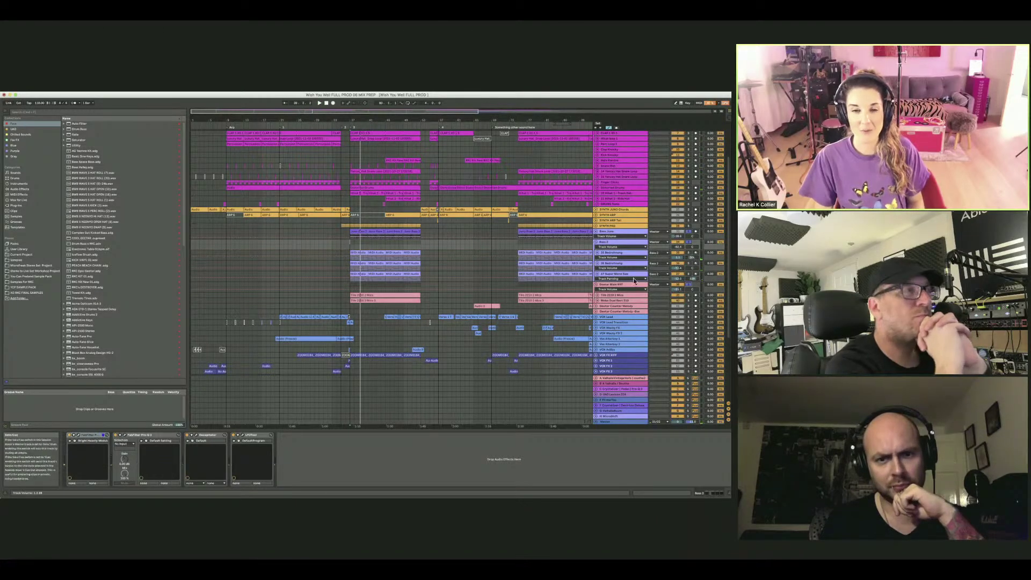
key(space)
key(space)
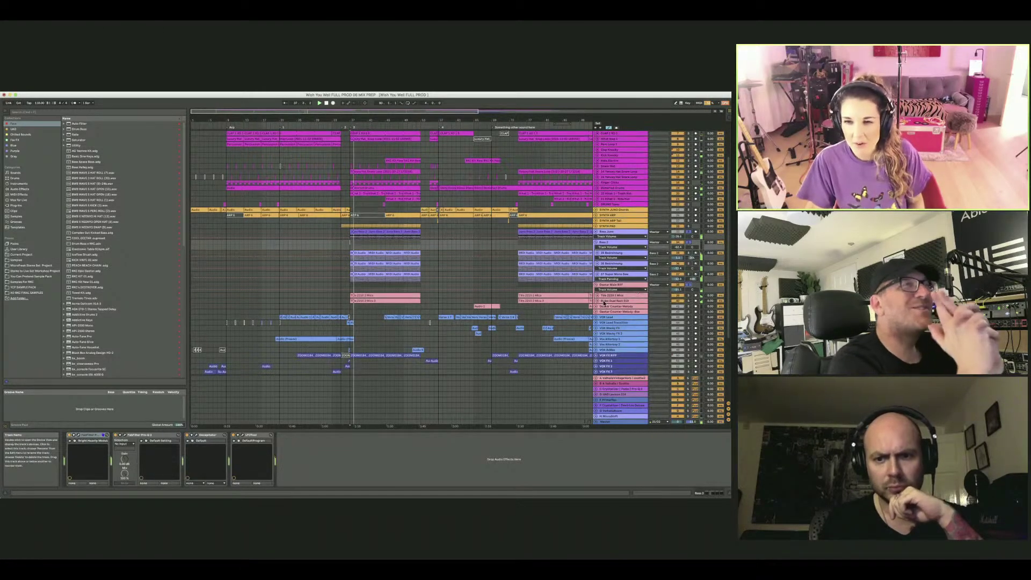
scroll(635, 285, up, 1)
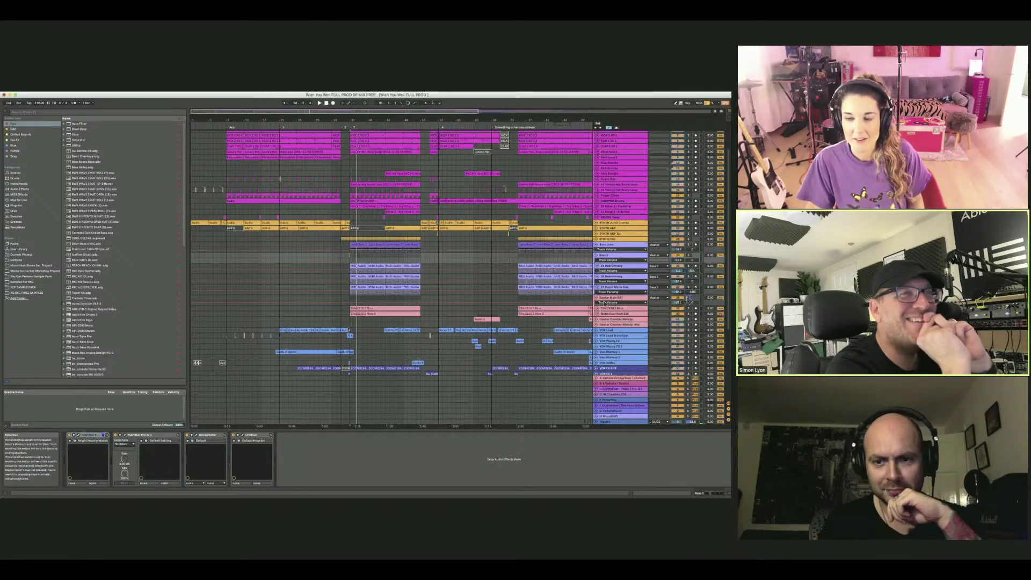
Play the soloed section, show the Geetar Main Riff group's device chain and switch off its last effect.
key(space)
key(space)
click(609, 298)
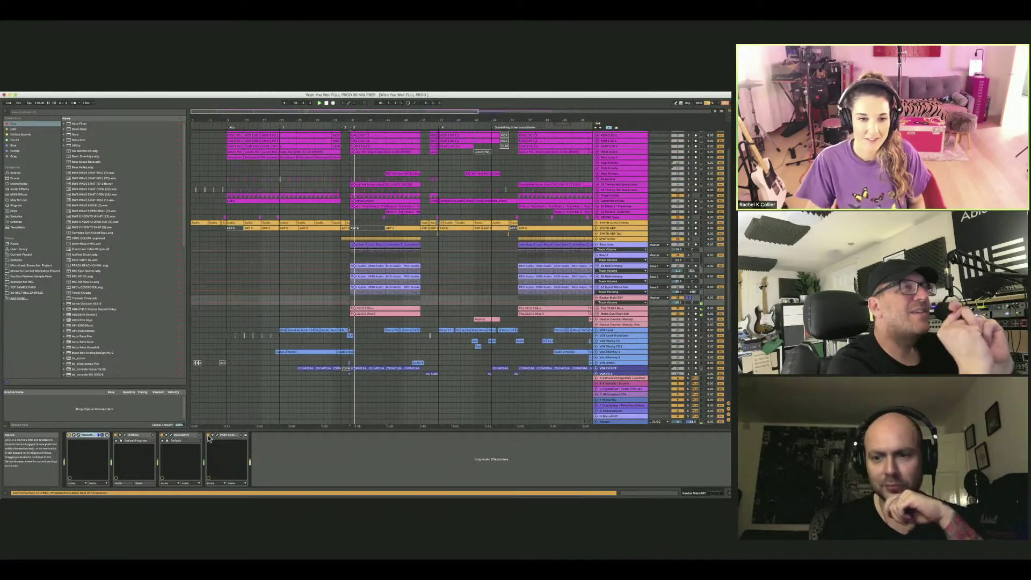
click(210, 438)
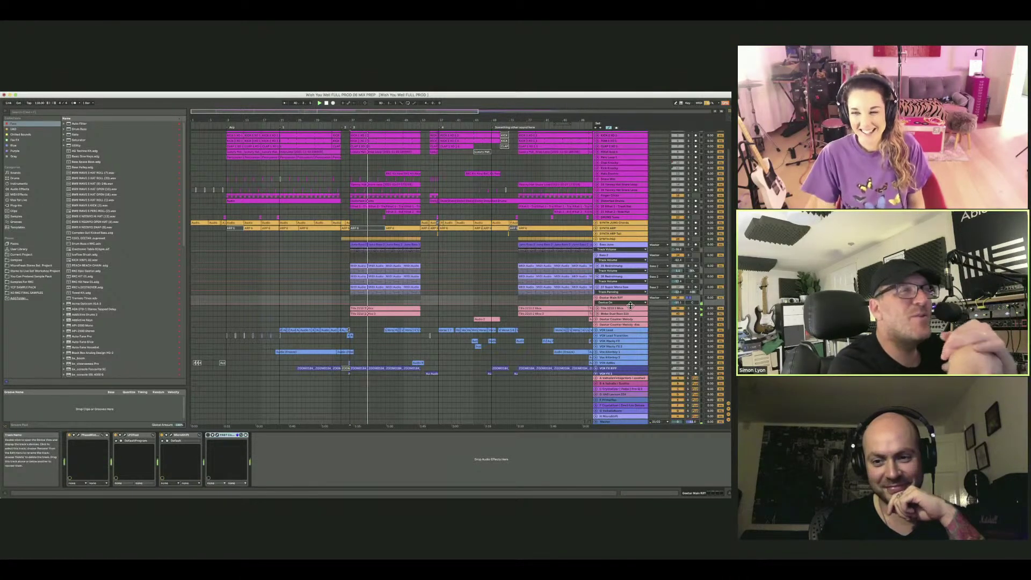
Heighten the Geetar Main Riff group, unfold its two guitar layer tracks and adjust the group's volume.
drag(632, 306, 633, 320)
scroll(559, 304, down, 1)
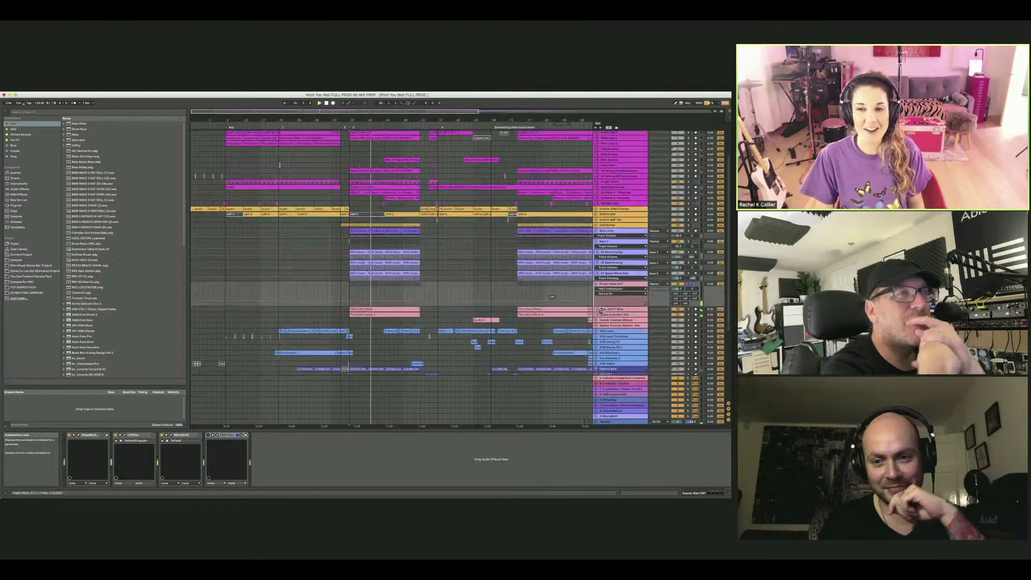
click(596, 310)
click(596, 320)
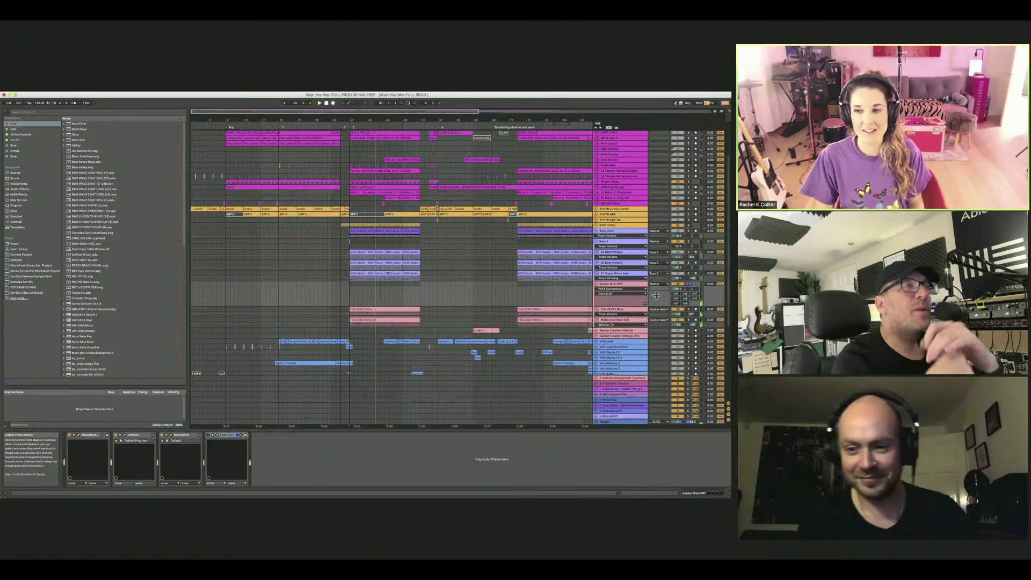
drag(681, 290, 681, 278)
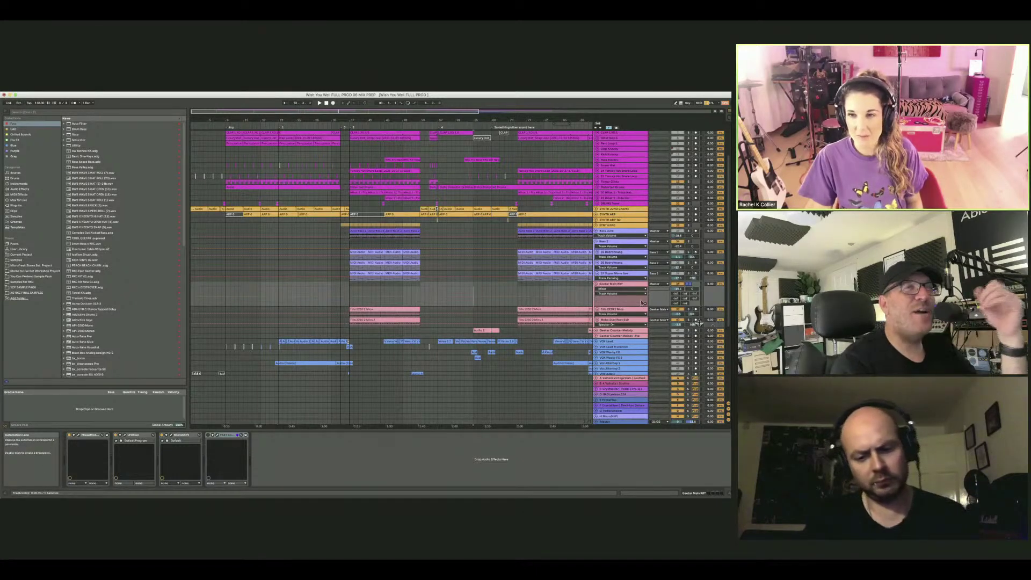
Unfold the Geetar Counter Melody track below the main riff layers.
scroll(552, 299, right, 5)
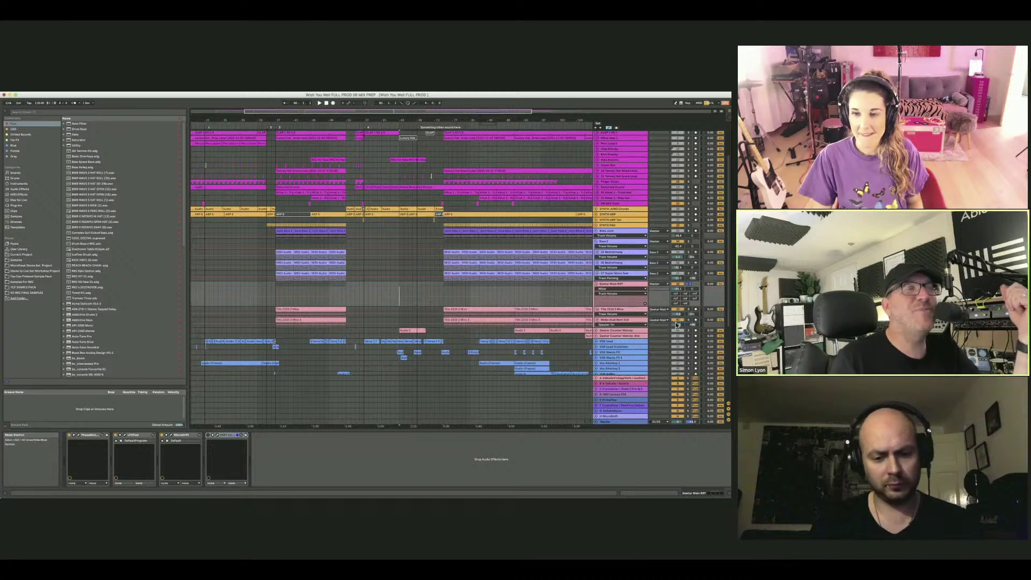
scroll(677, 322, up, 3)
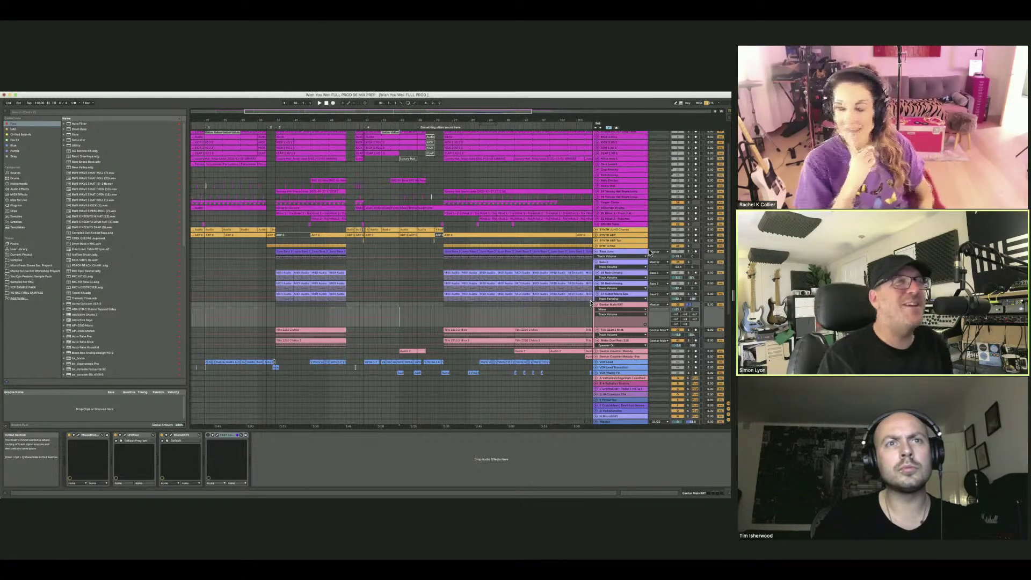
key(space)
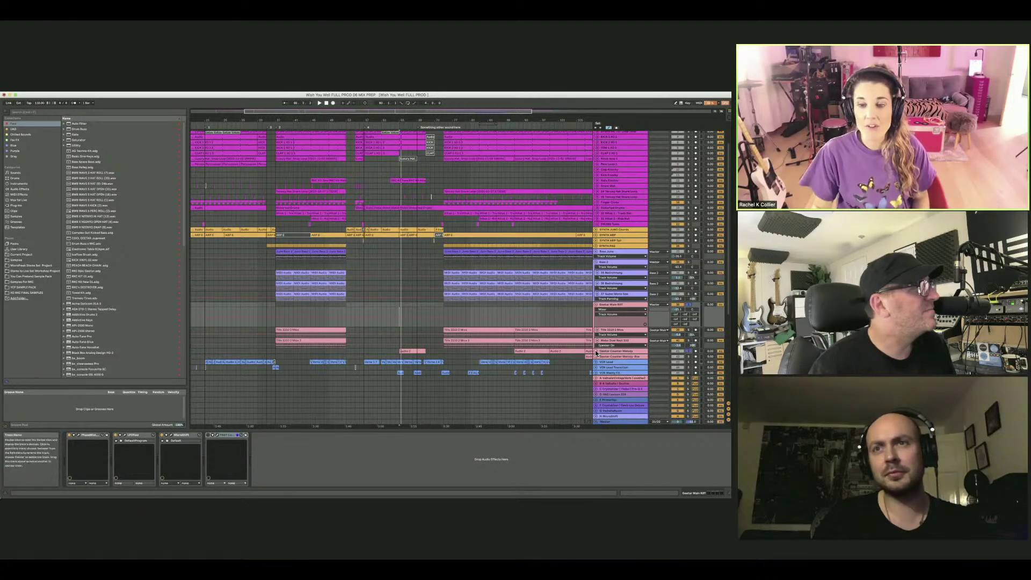
click(596, 350)
scroll(597, 337, down, 3)
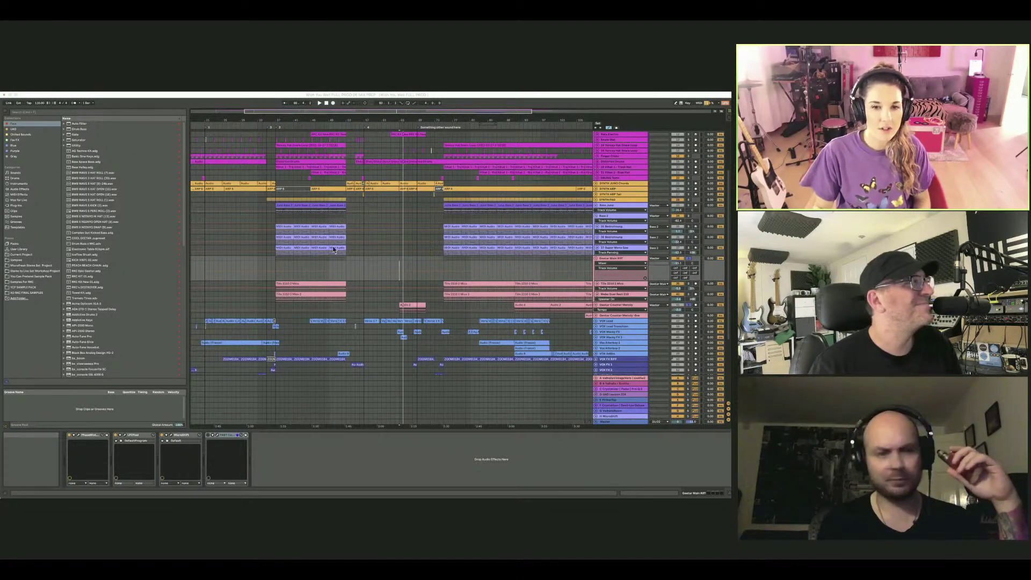
Play from the start of the last guitar clips and unfold the Geetar Counter Melody -8ve track.
click(401, 466)
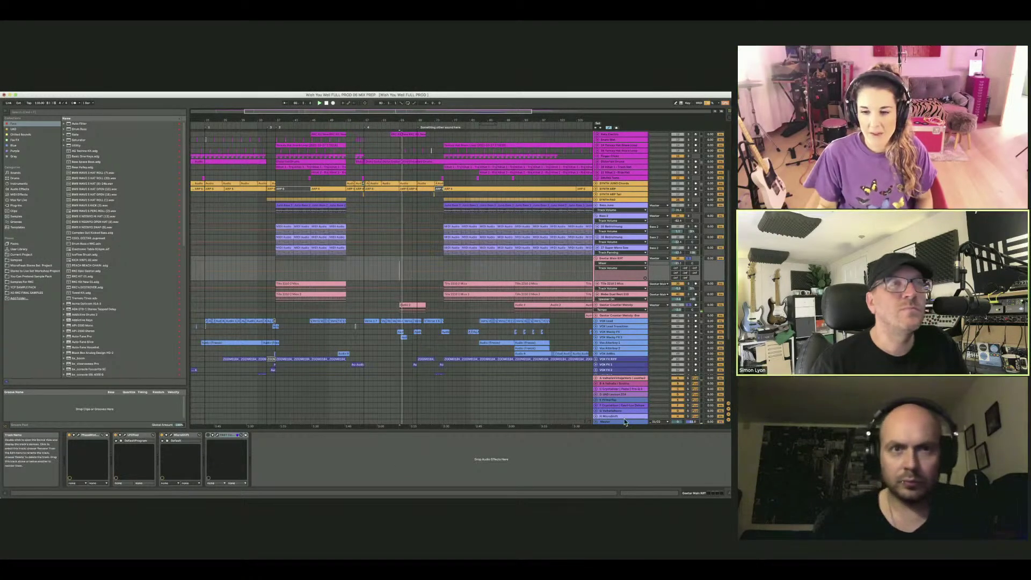
scroll(520, 274, right, 5)
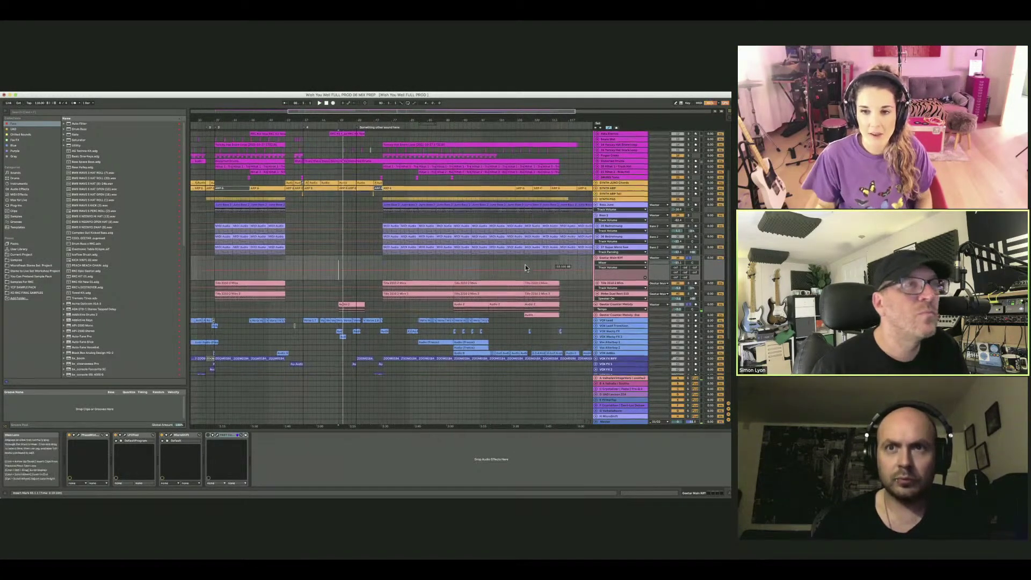
click(525, 263)
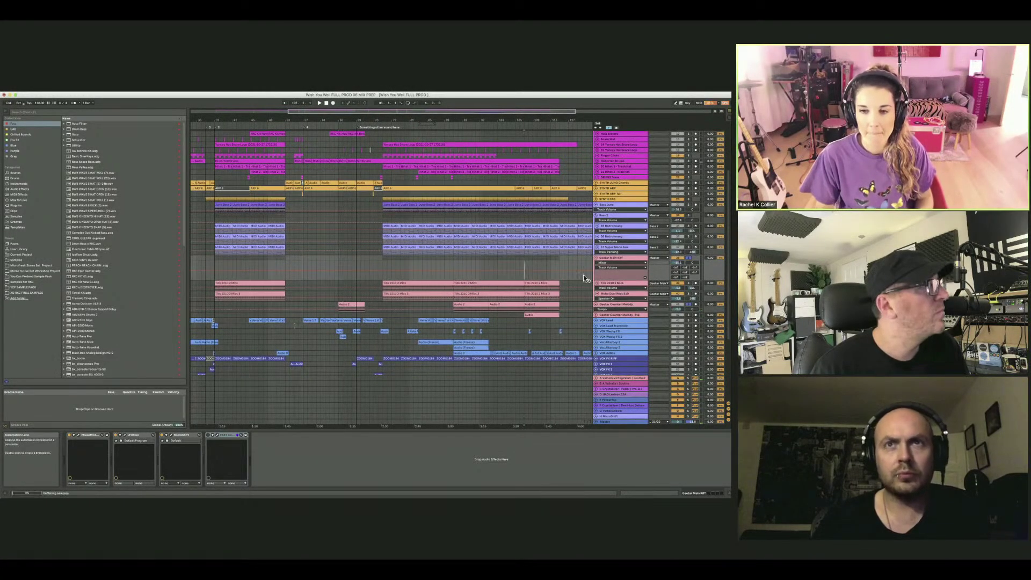
click(596, 316)
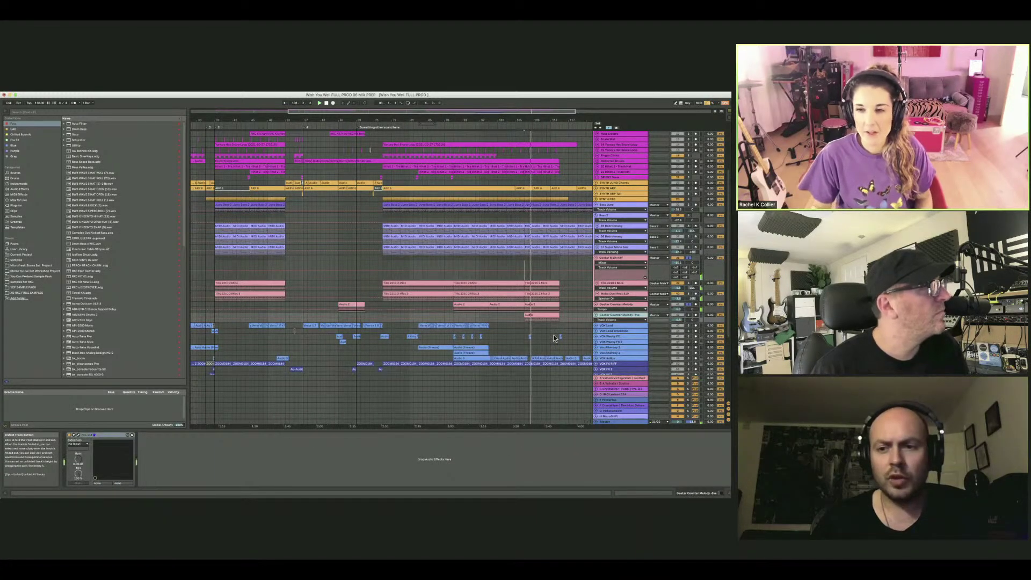
scroll(555, 338, right, 4)
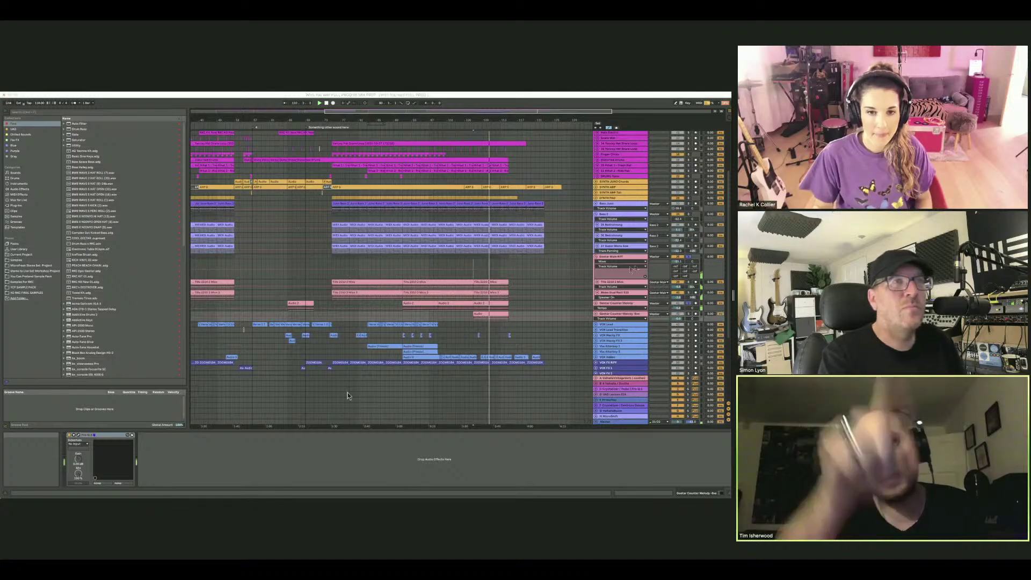
Enlarge the shared Zoom screen by narrowing the participant video strip beside it.
drag(733, 299, 913, 299)
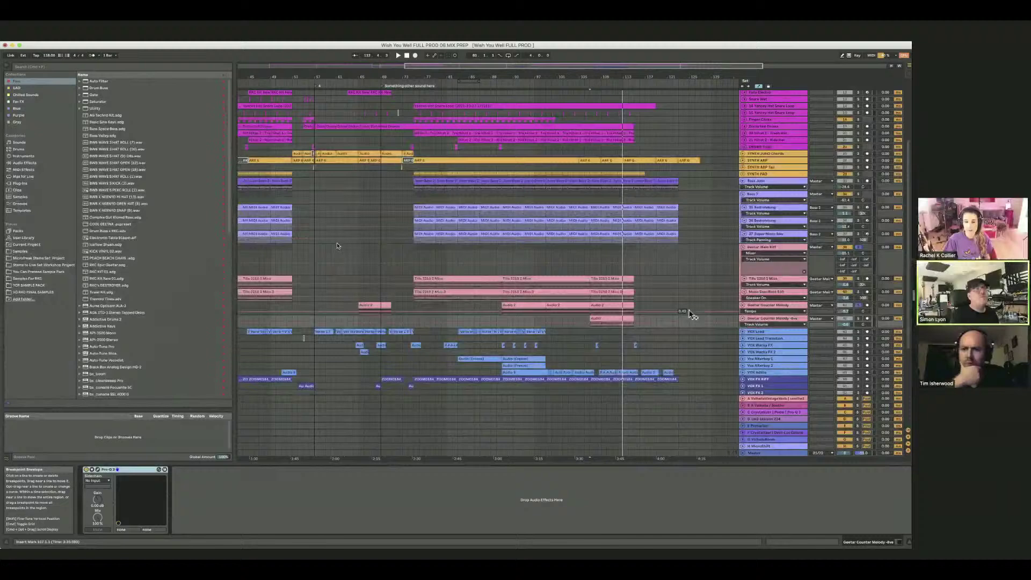
scroll(690, 311, right, 2)
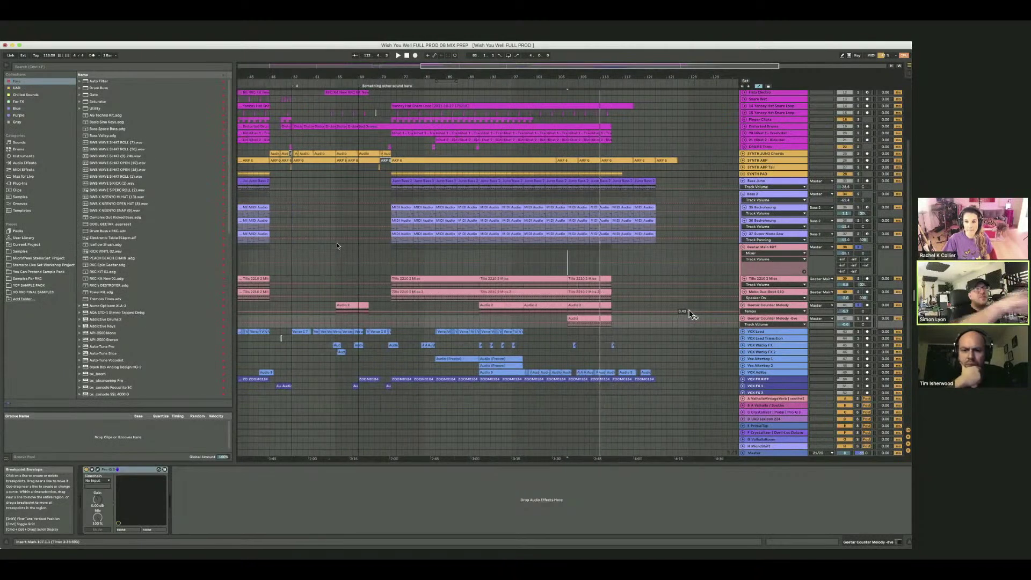
scroll(690, 311, left, 2)
scroll(691, 312, left, 1)
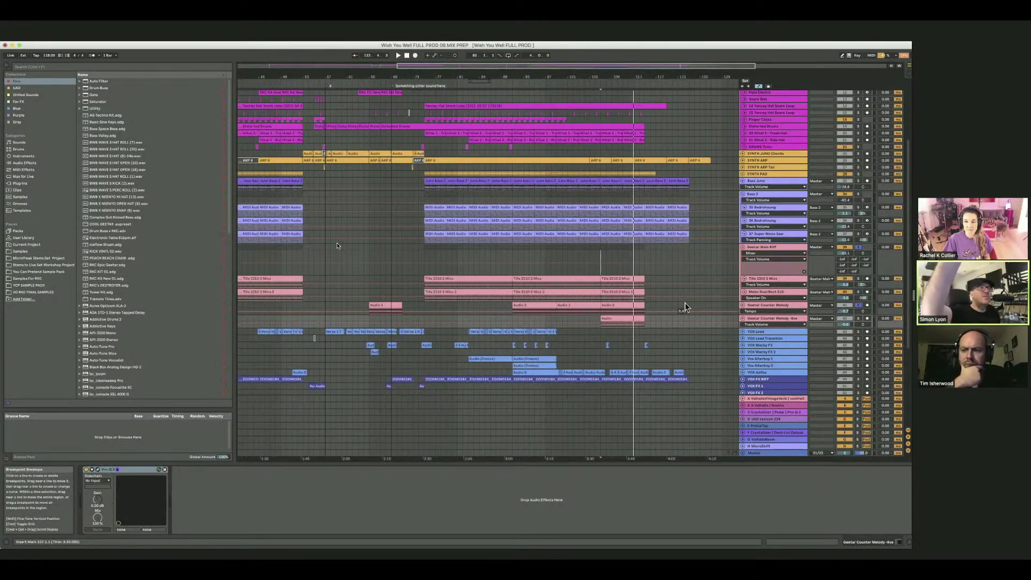
Highlight the final chorus across the guitar tracks, place the playback start in the Geetar Main Riff lane and play.
mouse_move(670, 250)
mouse_down()
mouse_move(538, 252)
mouse_move(513, 293)
mouse_move(510, 339)
mouse_up()
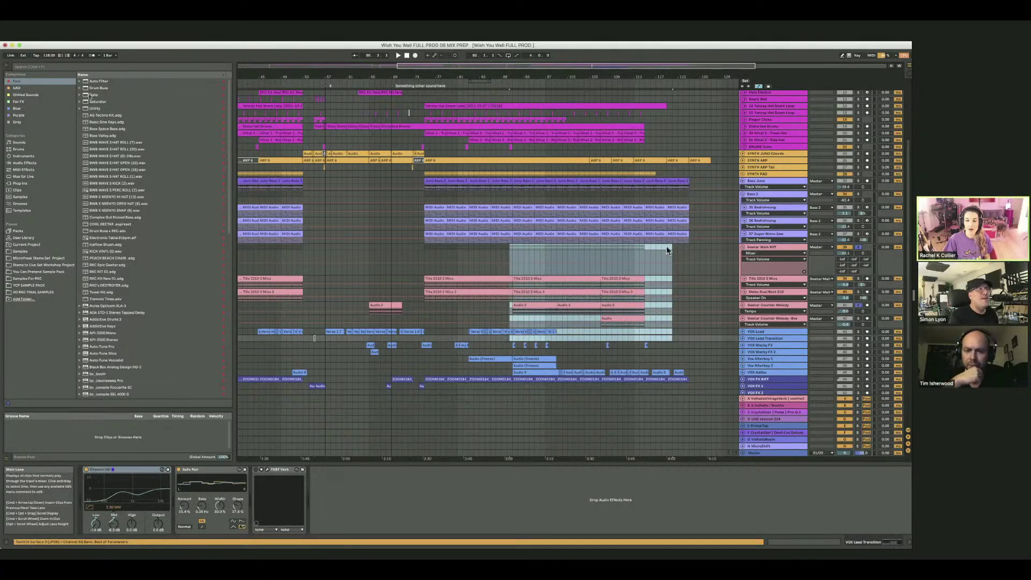
drag(668, 248, 643, 257)
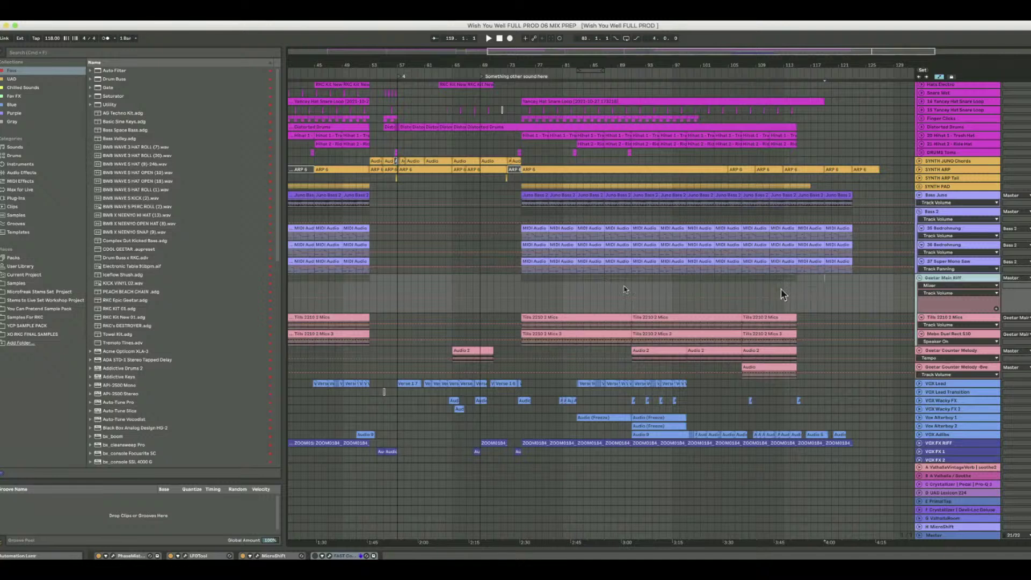
click(748, 293)
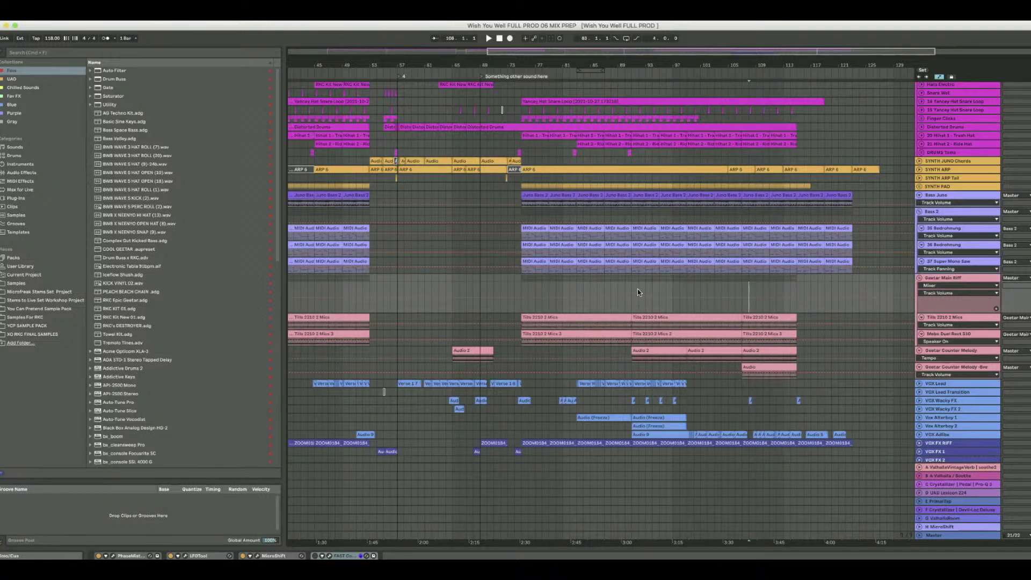
key(space)
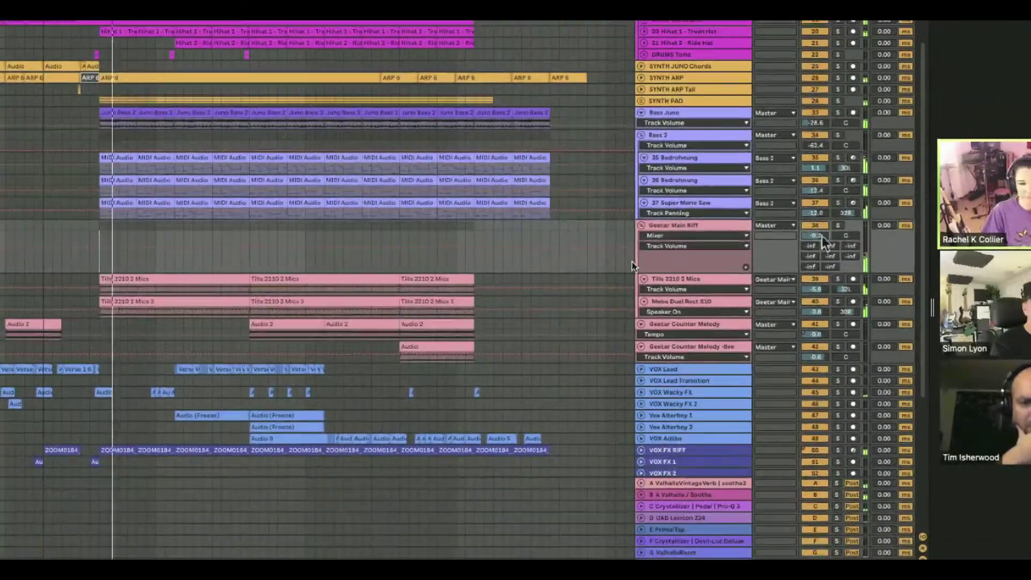
Solo the Geetar Main Riff group and play it from the start of the final chorus.
scroll(714, 269, up, 3)
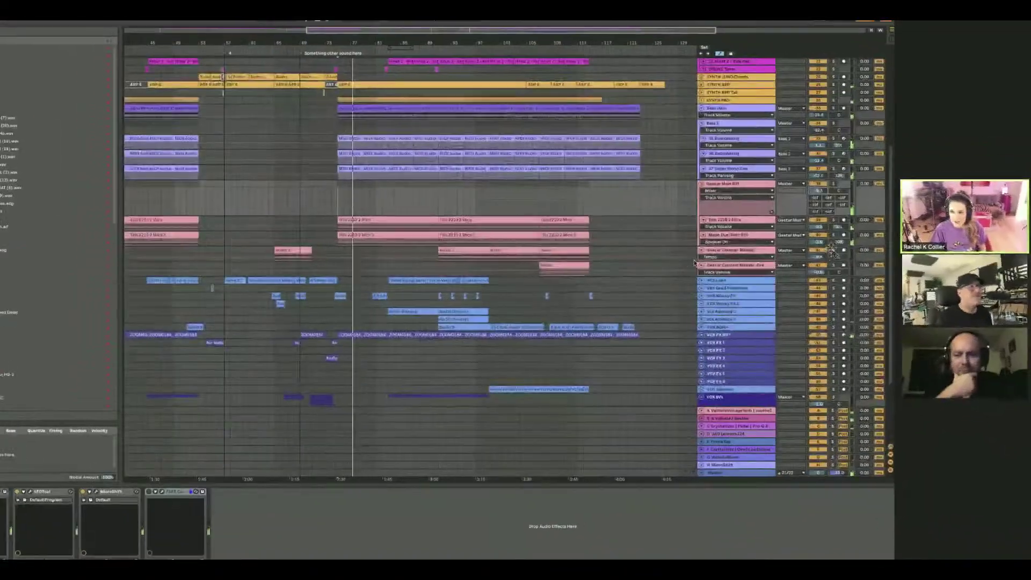
scroll(838, 253, up, 3)
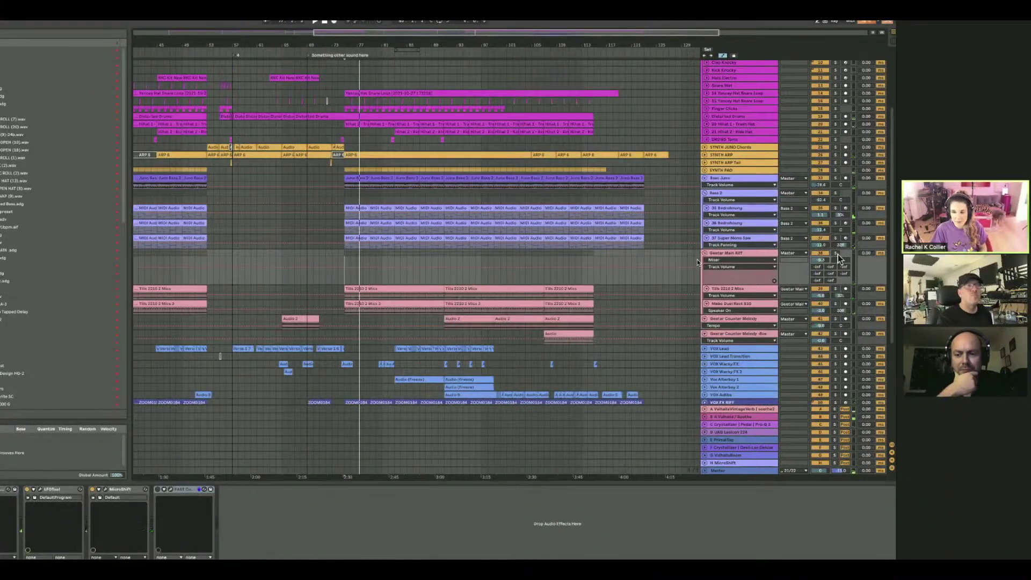
click(835, 253)
key(space)
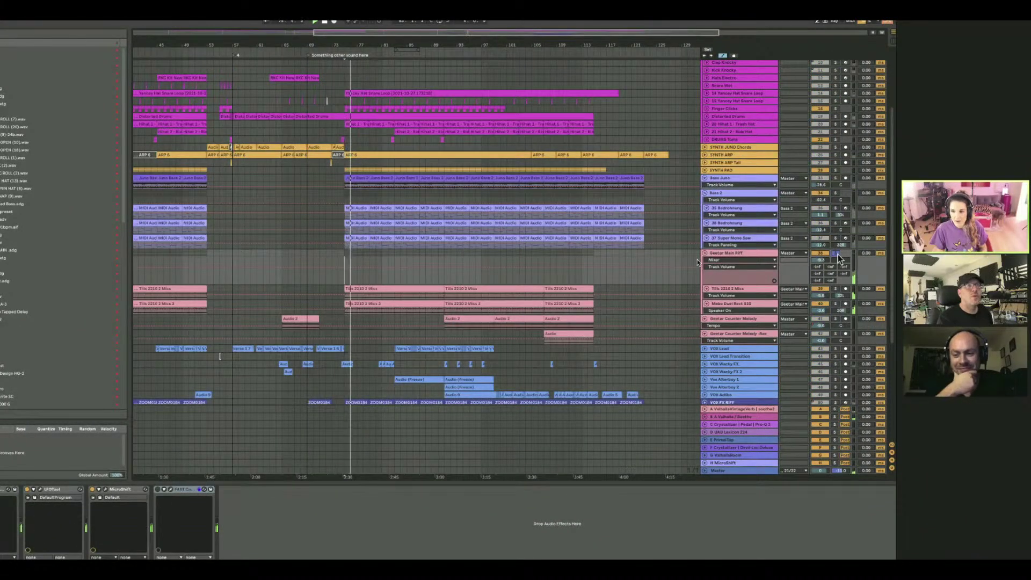
Check the output routing options of the Geetar Main Riff group and the Master track without changing them.
click(797, 253)
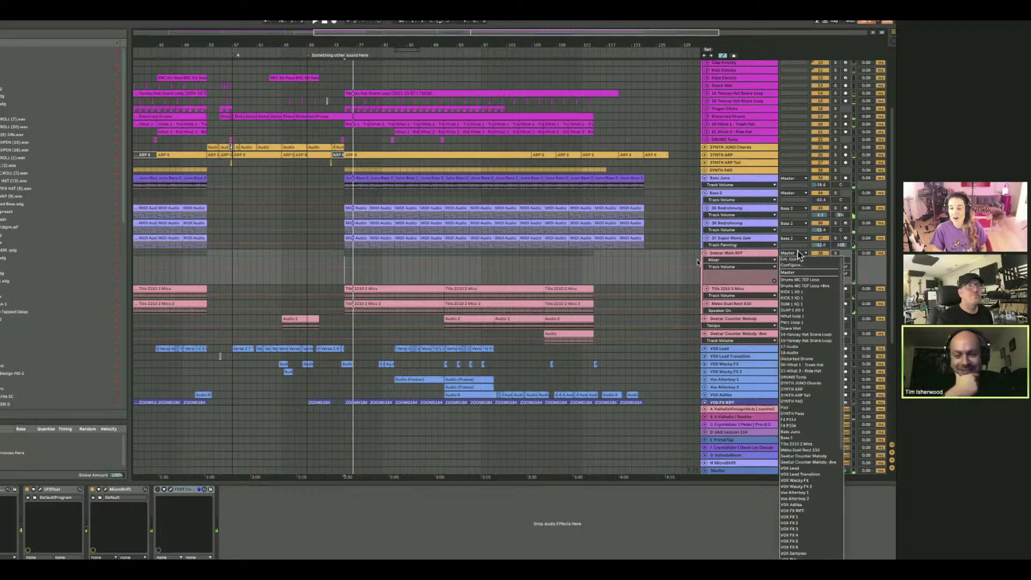
click(798, 253)
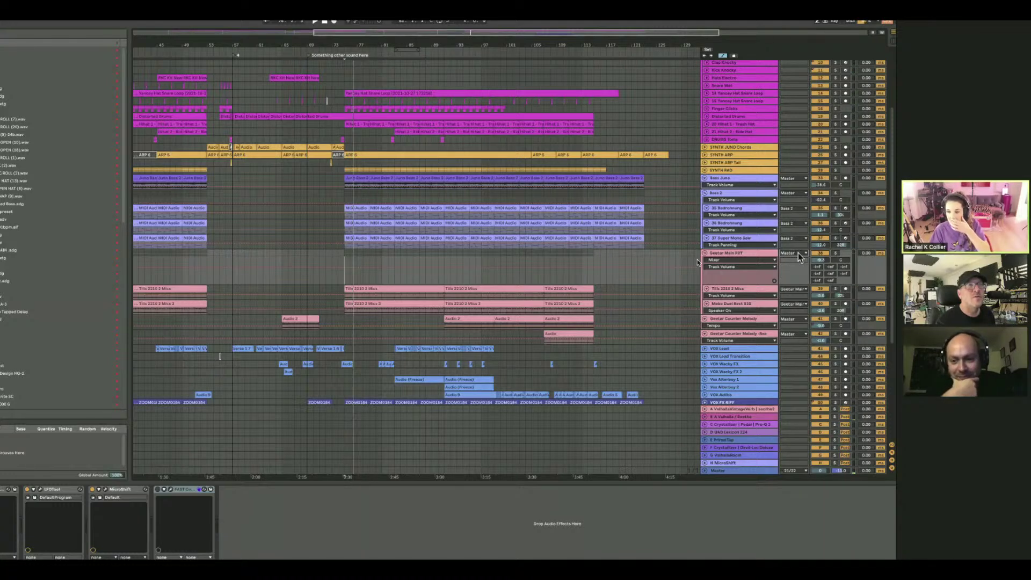
click(799, 254)
click(801, 256)
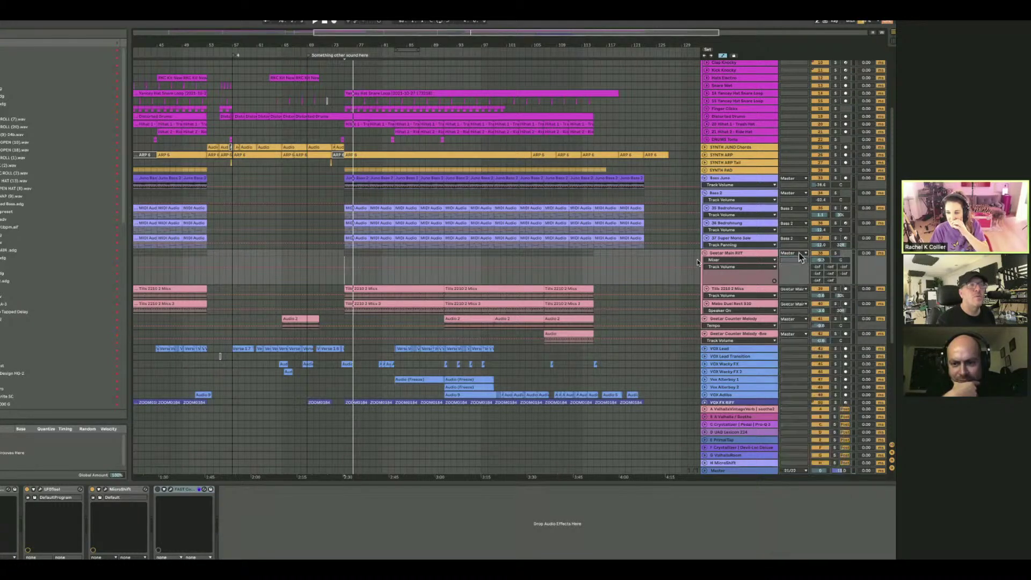
click(806, 472)
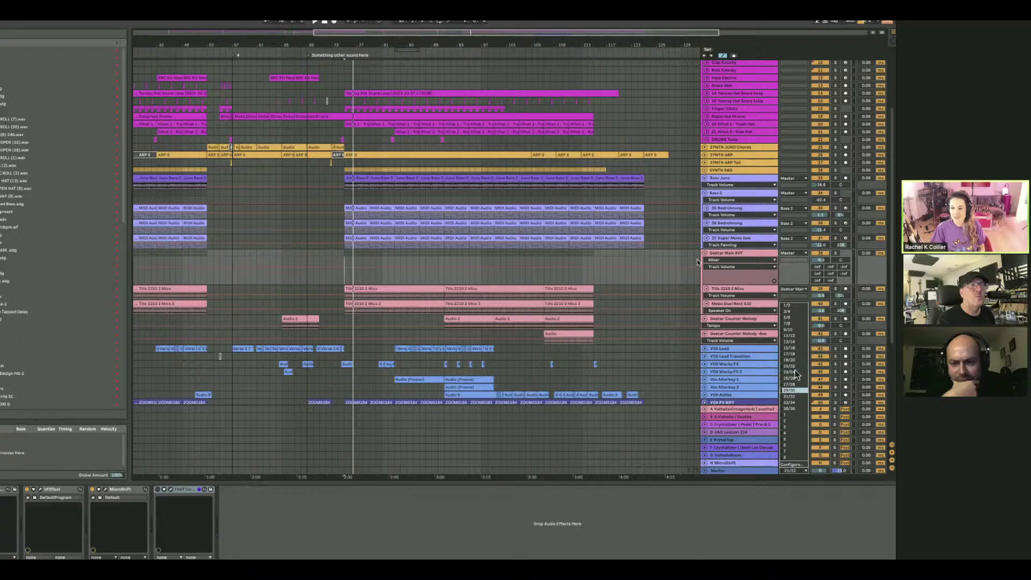
click(669, 307)
Return to the Geetar Main Riff group, solo it again and replay the chorus riff.
scroll(666, 302, down, 10)
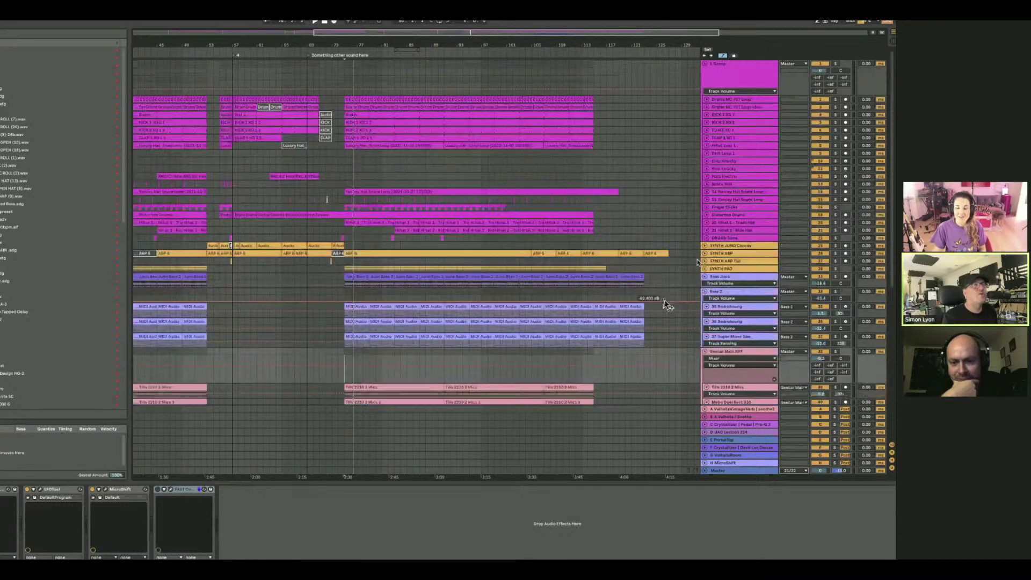
scroll(665, 305, up, 9)
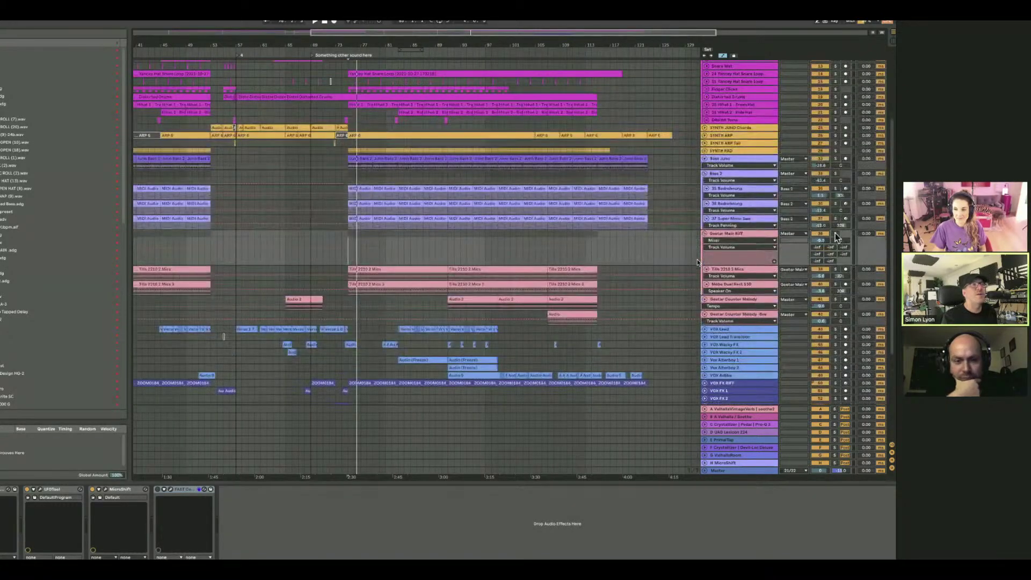
key(space)
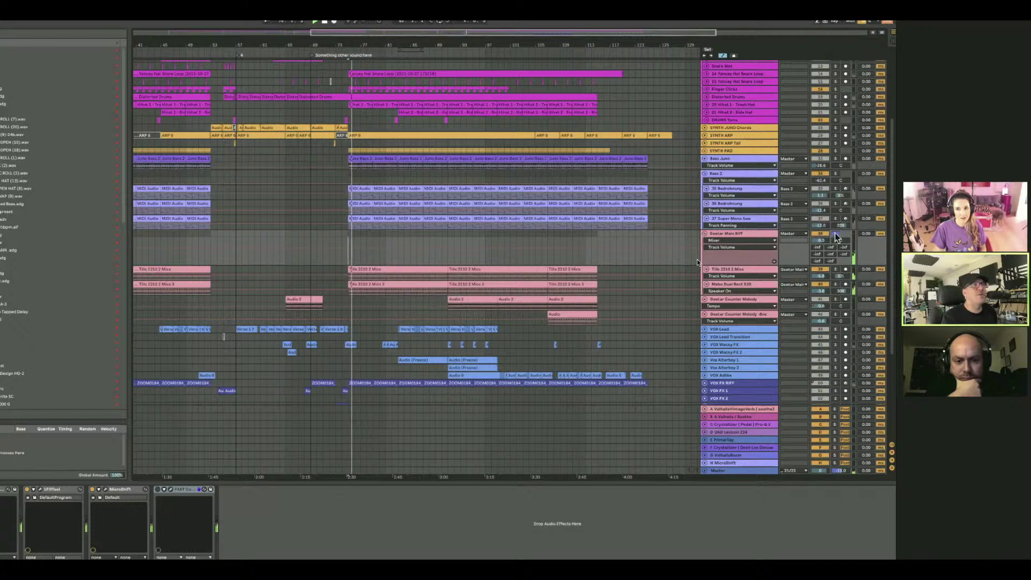
Look over the full arrangement from the guitar tracks down to the vocal and FX tracks.
scroll(644, 245, left, 3)
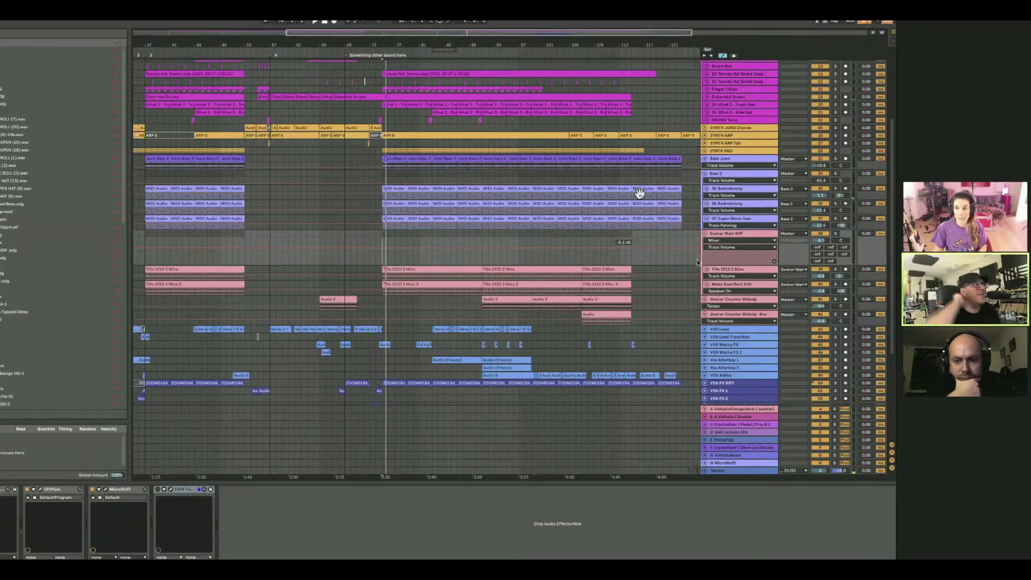
scroll(590, 213, down, 5)
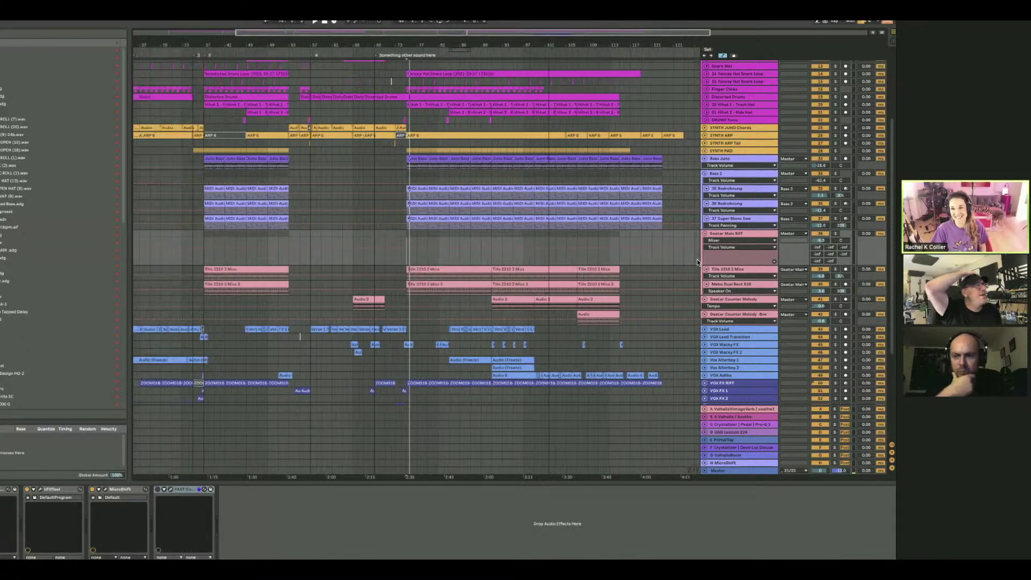
scroll(591, 214, down, 5)
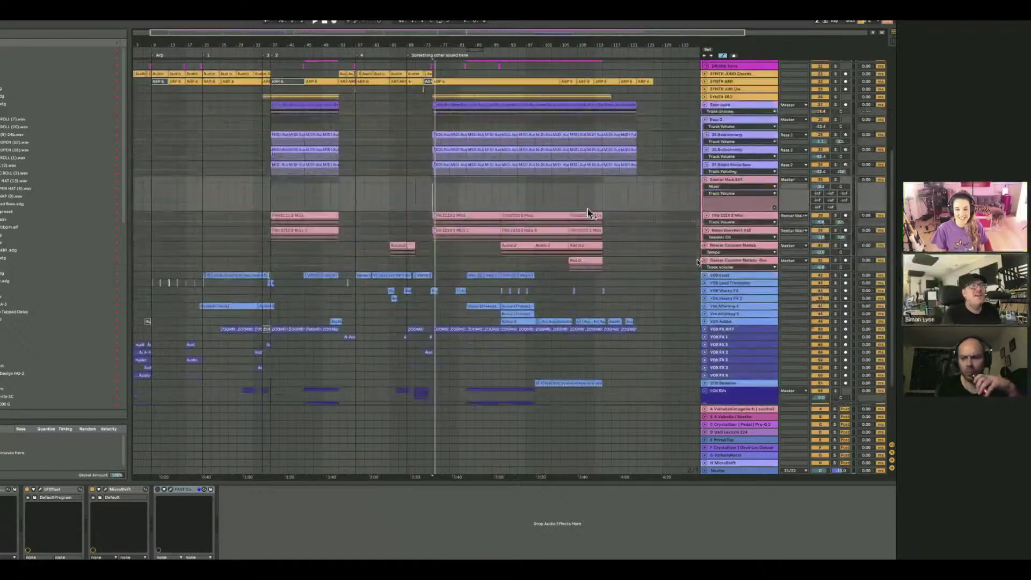
scroll(627, 248, down, 1)
scroll(629, 249, left, 1)
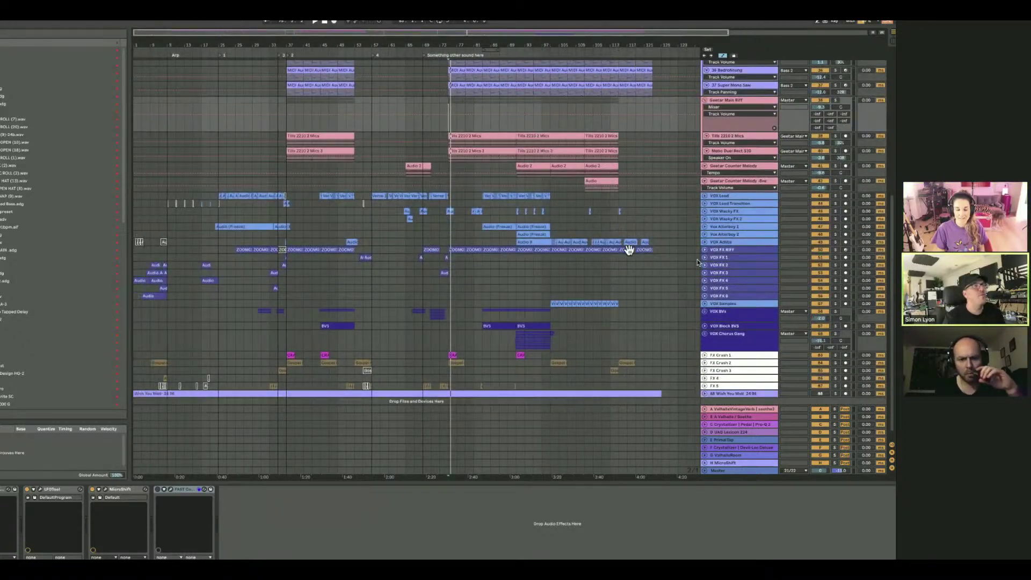
Look over the tracks from synths to FX, then examine the Wish You Well reference track's waveform and collapse the track.
scroll(571, 260, up, 2)
scroll(571, 259, up, 3)
scroll(571, 260, down, 5)
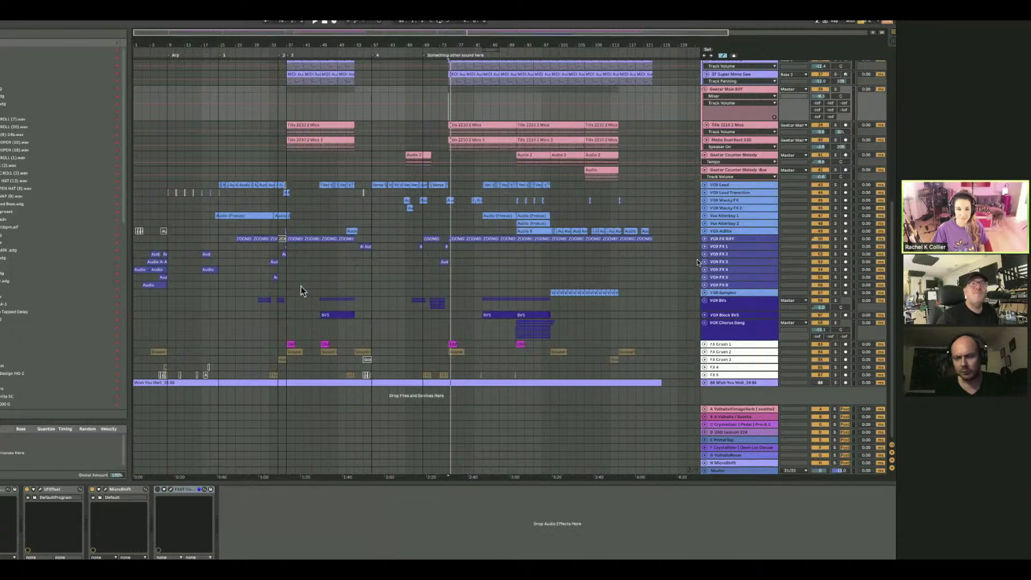
scroll(697, 262, up, 4)
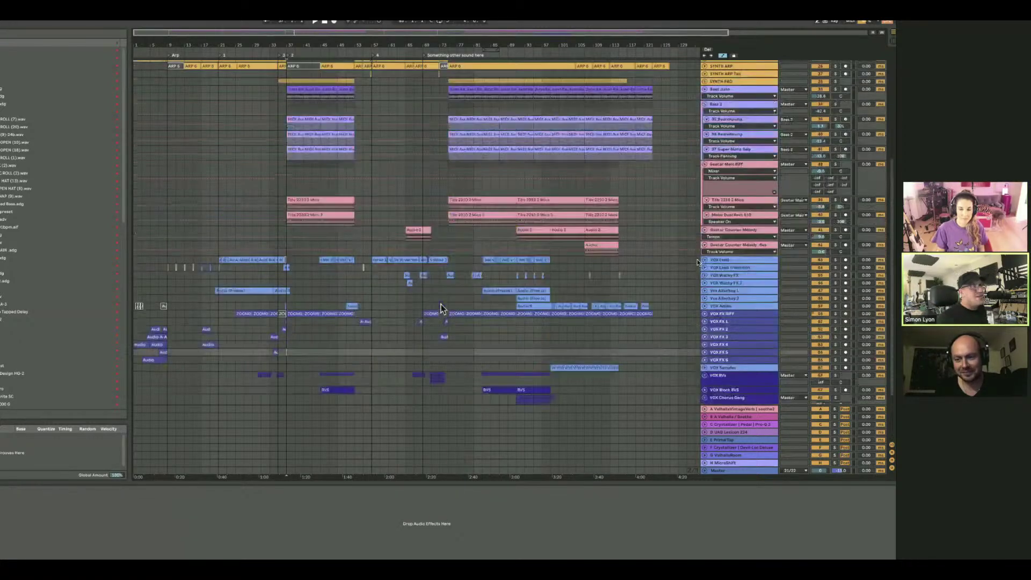
scroll(697, 262, down, 4)
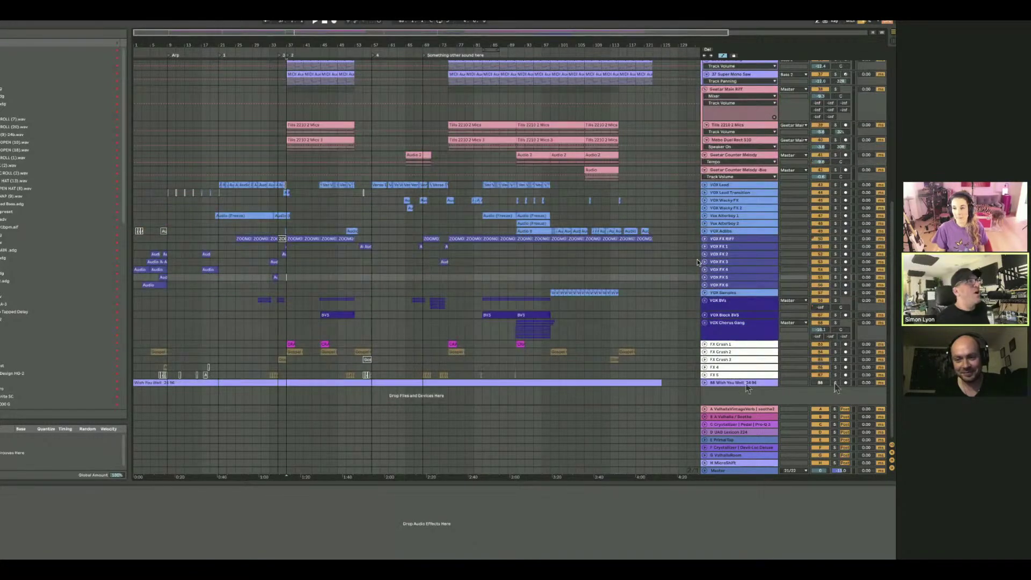
click(706, 382)
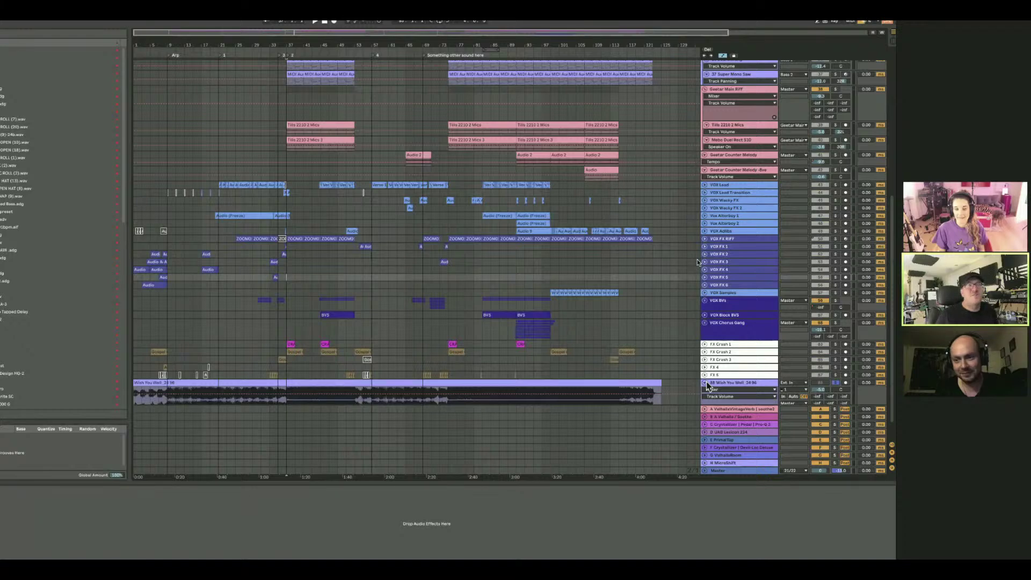
click(705, 383)
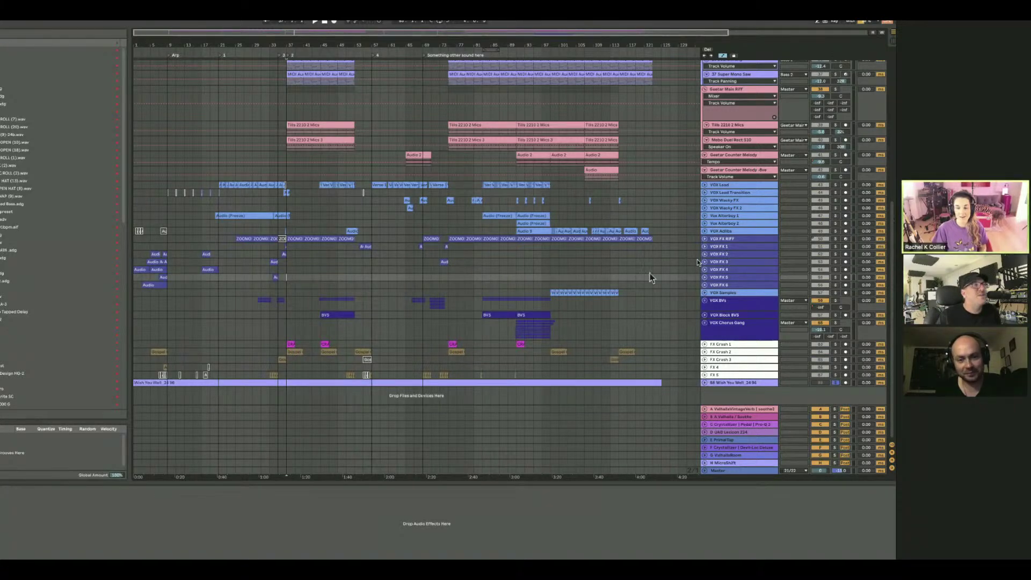
Turn off solo on the Wish You Well reference track and solo the VOX BVs group instead.
scroll(543, 206, up, 5)
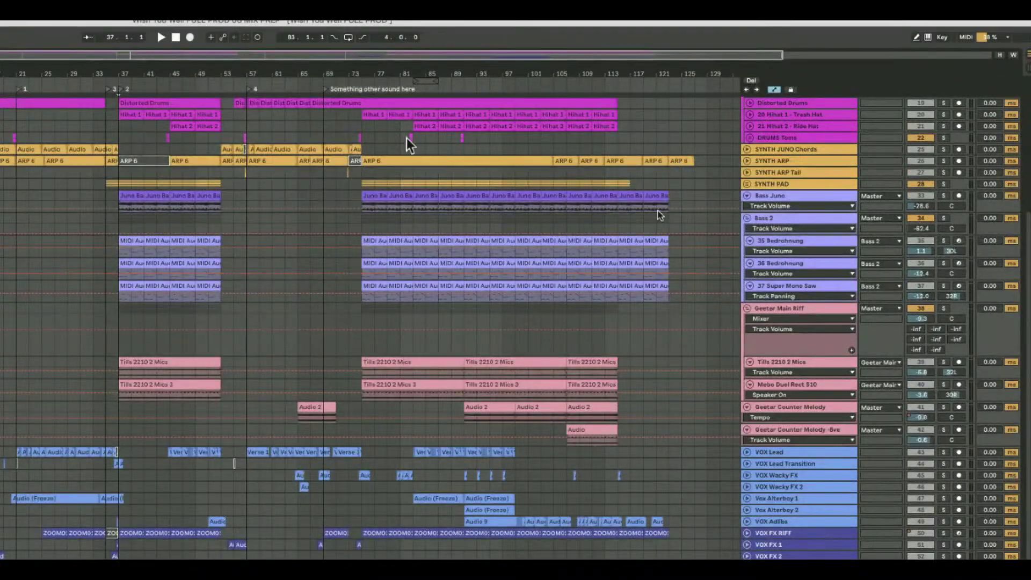
scroll(407, 138, down, 5)
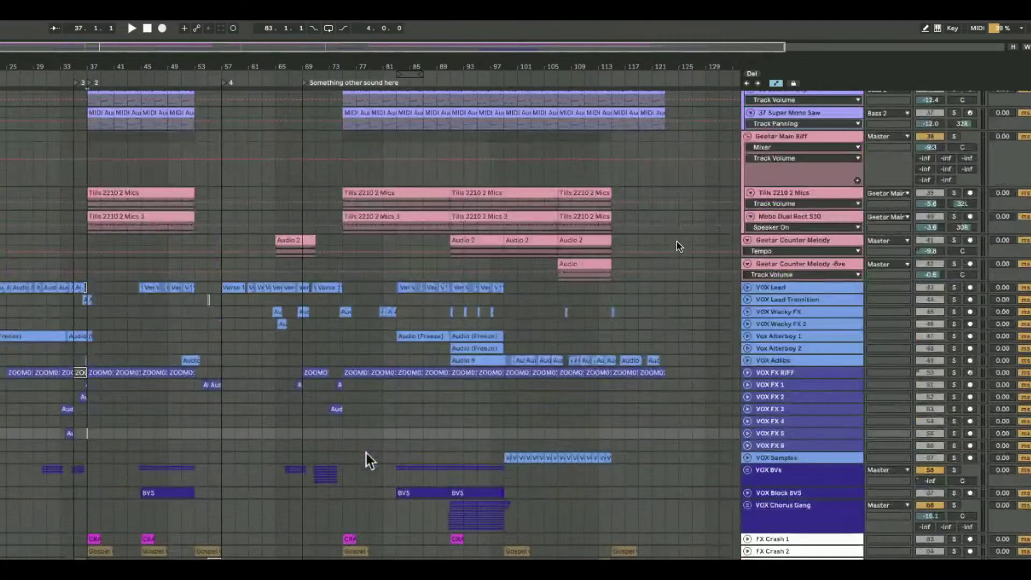
click(786, 477)
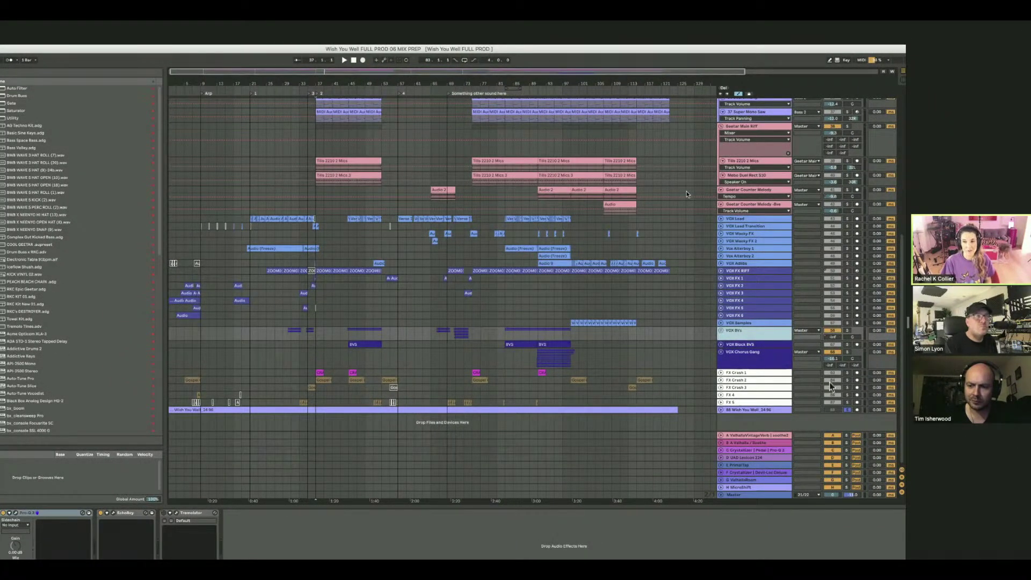
click(849, 410)
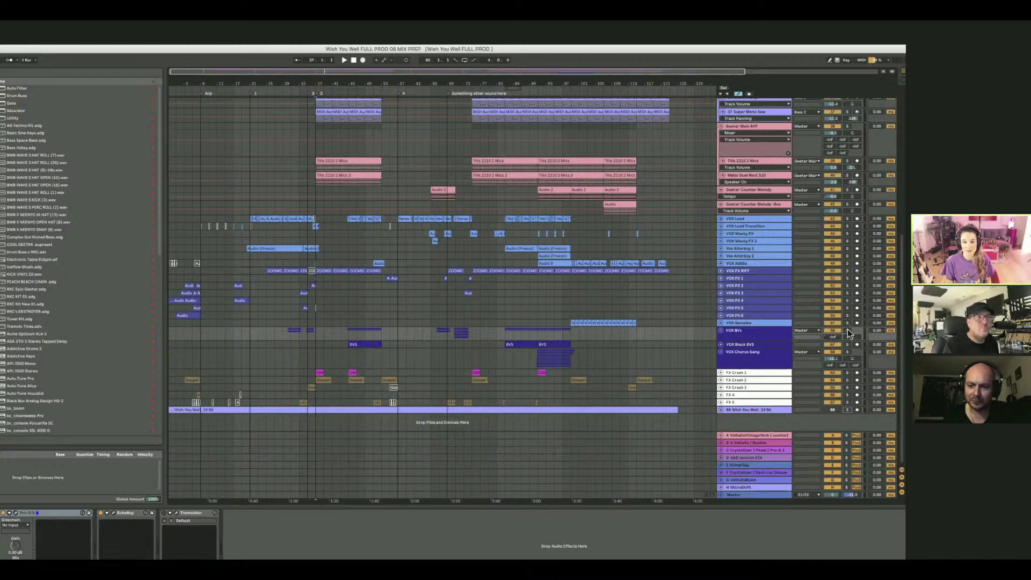
click(461, 323)
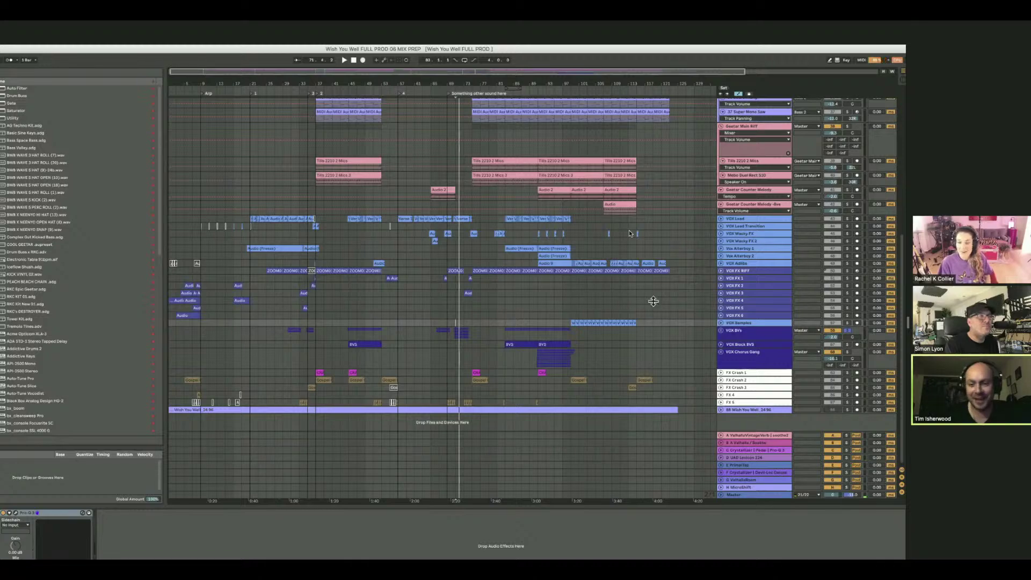
Expand the VOX BVs group and play its backing vocals from bar 67.
key(plus)
key(plus)
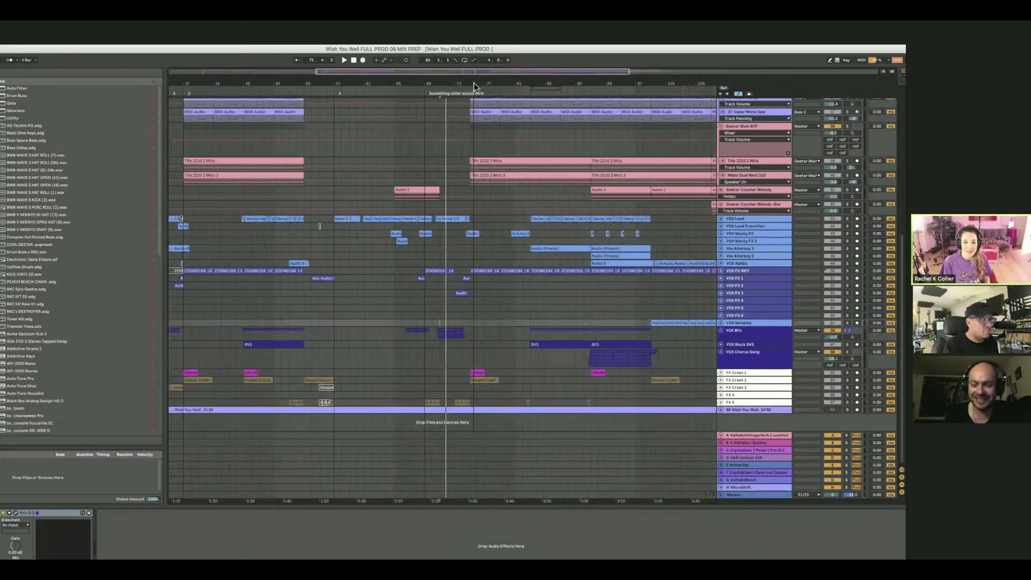
click(721, 330)
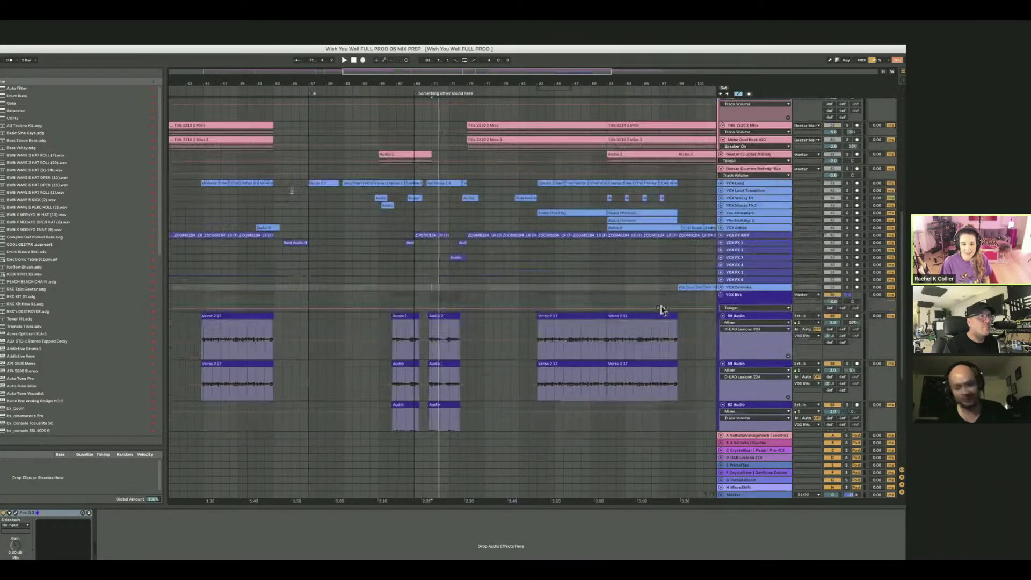
scroll(662, 305, down, 6)
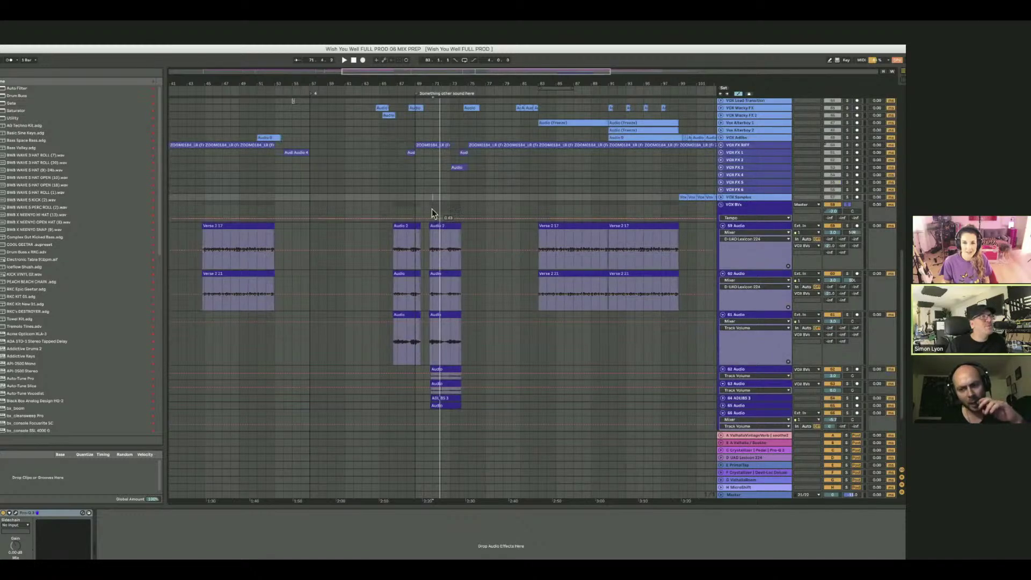
click(432, 209)
key(space)
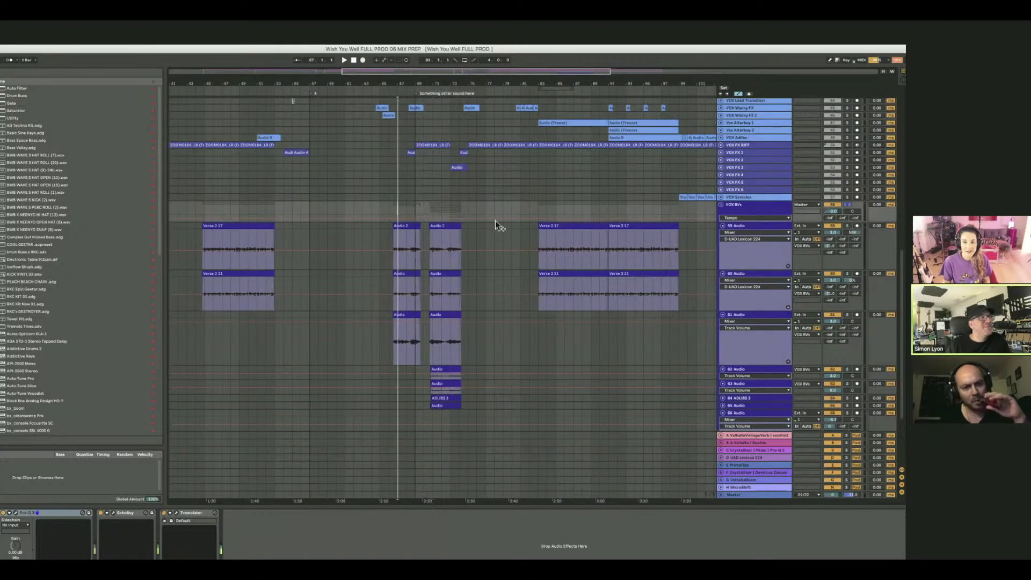
Solo VOX Lead together with the VOX BVs group and replay the section from bar 67.
scroll(510, 227, up, 5)
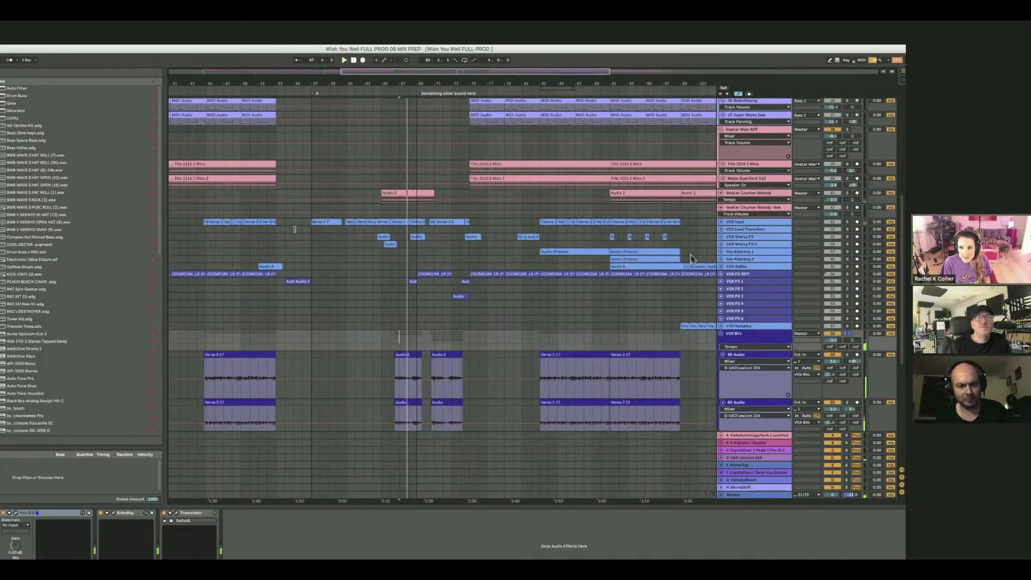
scroll(846, 295, up, 3)
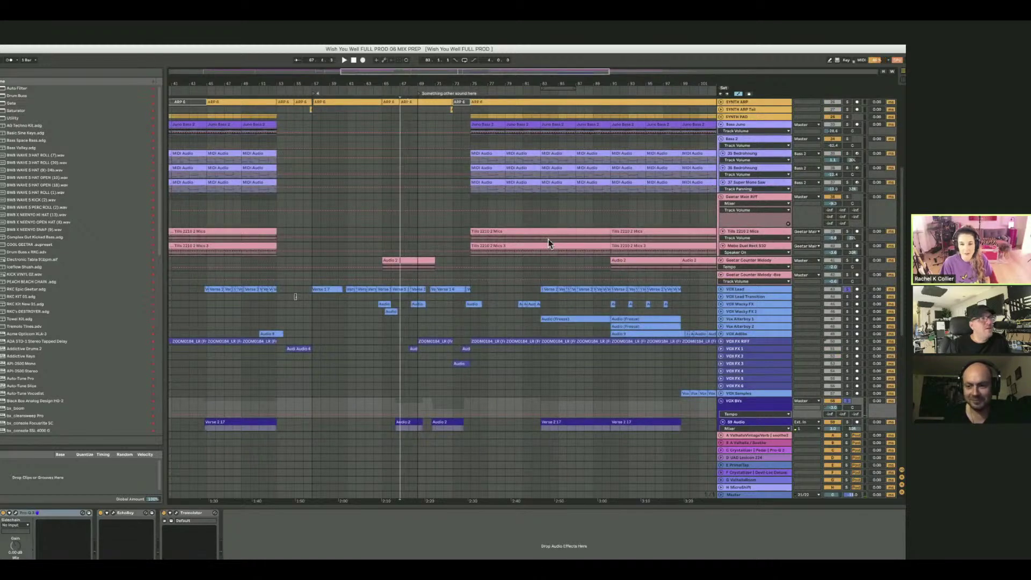
scroll(410, 249, down, 4)
scroll(410, 248, down, 2)
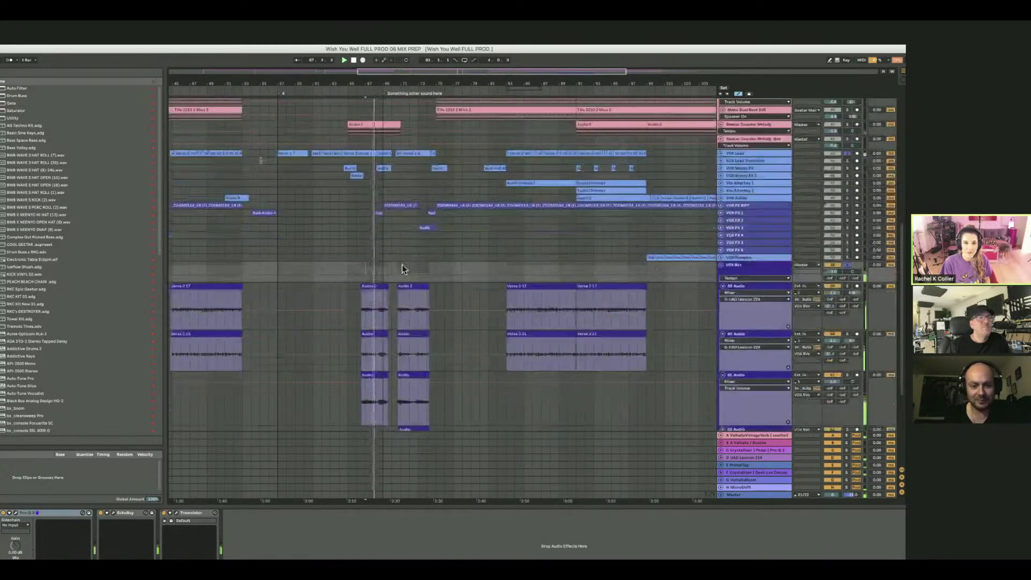
drag(450, 84, 520, 98)
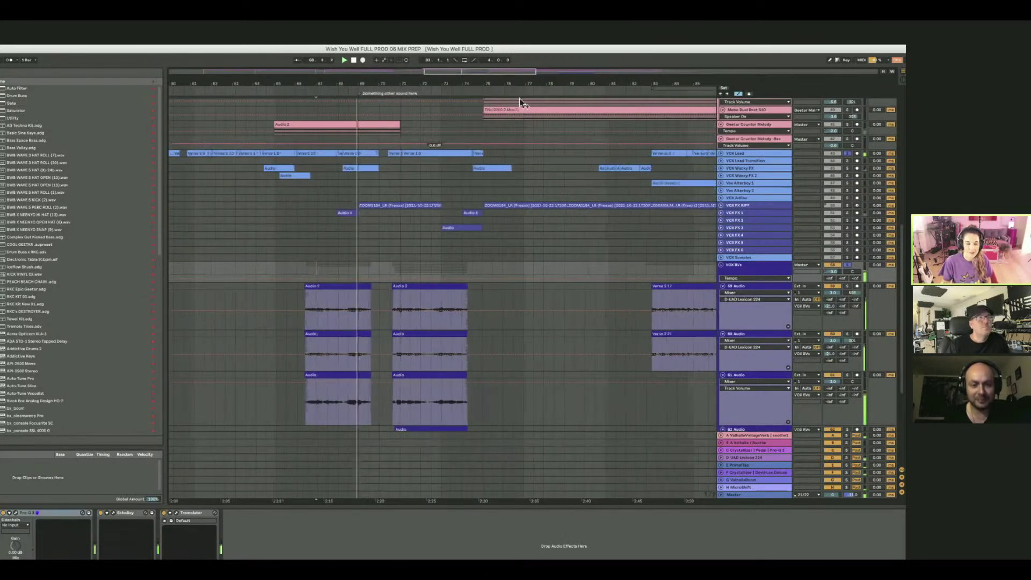
Follow the backing-vocal layers inside VOX BVs during playback, down to the ad-lib tracks, and stop after that section.
scroll(449, 240, left, 1)
scroll(449, 240, right, 2)
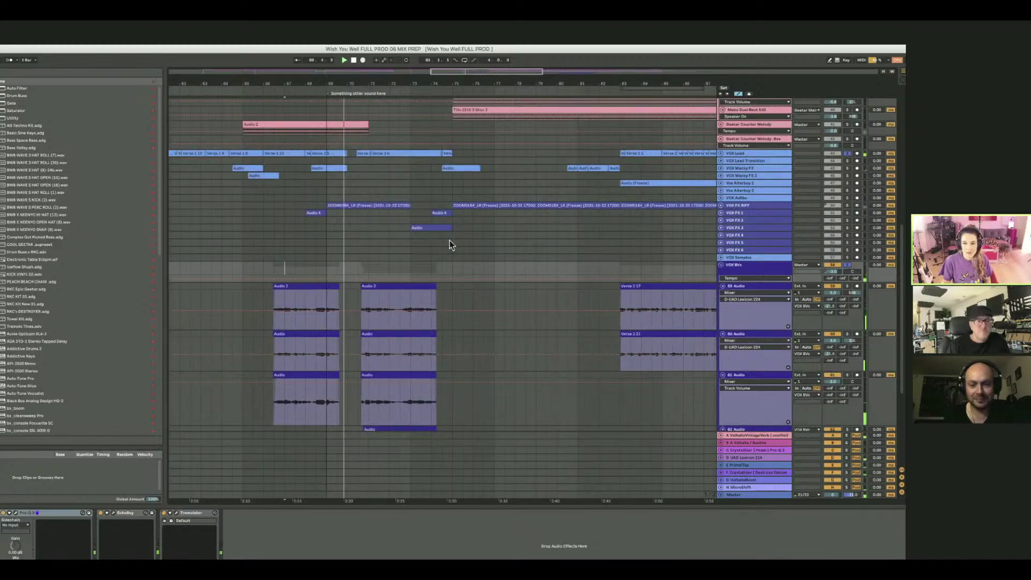
scroll(449, 240, down, 5)
scroll(449, 240, up, 2)
scroll(449, 240, up, 1)
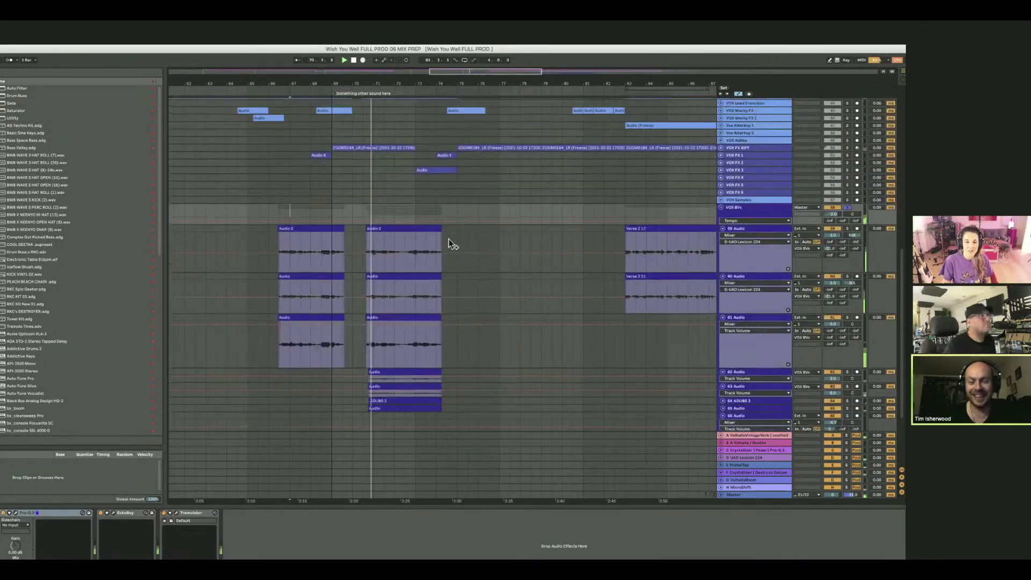
scroll(456, 246, down, 1)
scroll(456, 251, down, 1)
scroll(456, 251, right, 2)
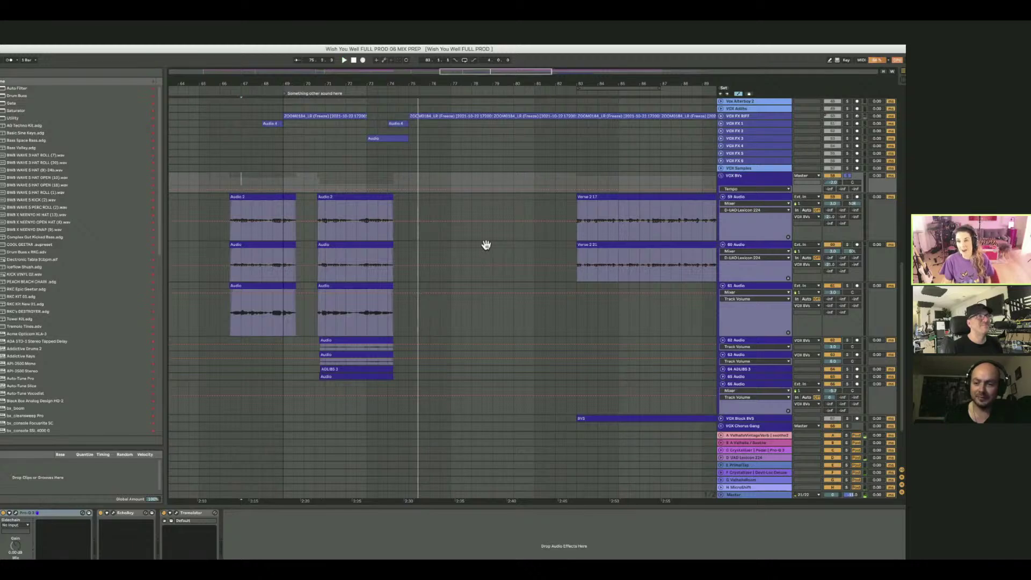
Examine the Verse 2 backing-vocal clips of the final chorus alongside the lead vocal and guitar tracks above them.
scroll(487, 247, up, 10)
scroll(486, 245, down, 5)
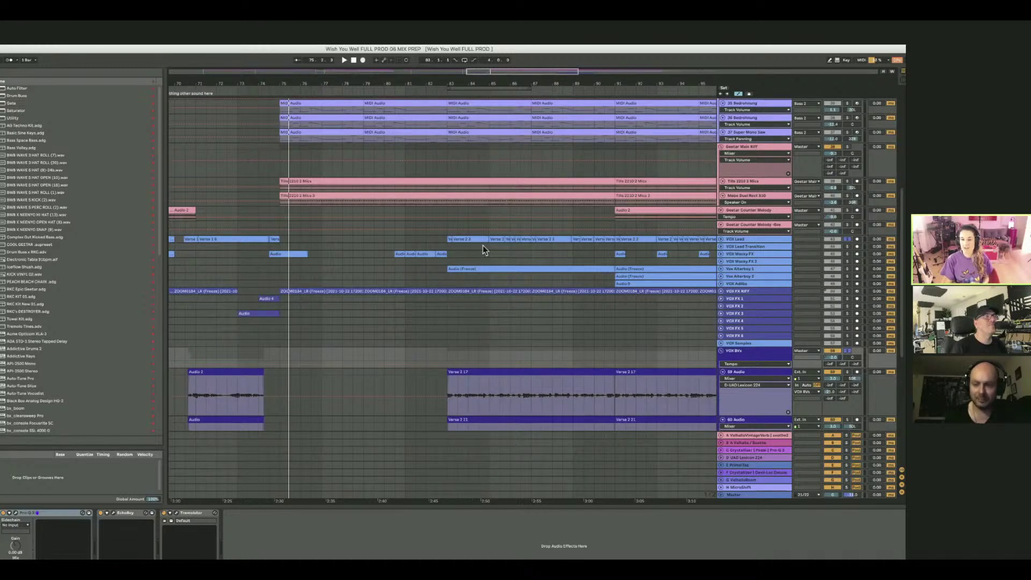
scroll(482, 246, right, 3)
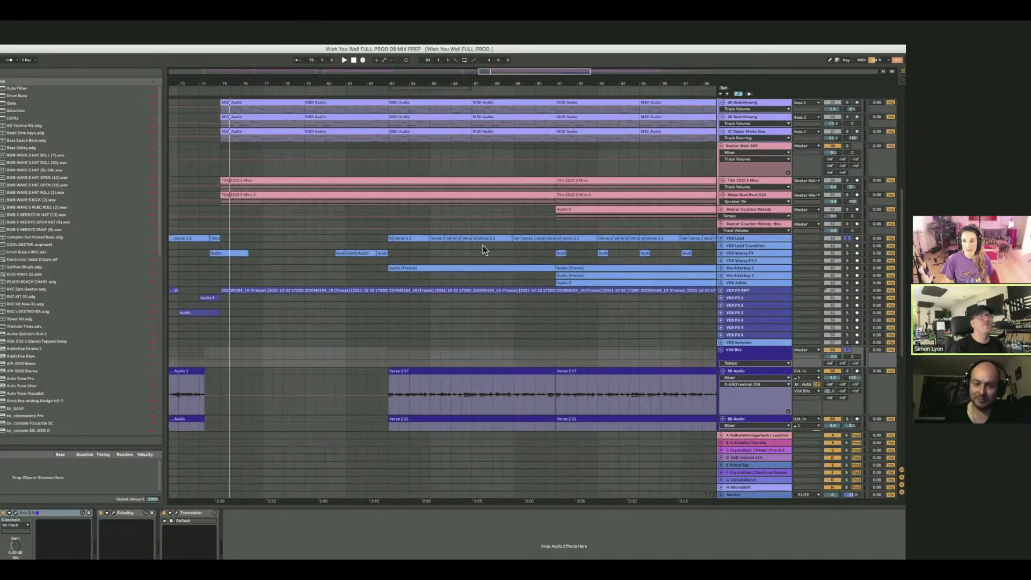
scroll(483, 246, down, 3)
scroll(482, 246, right, 6)
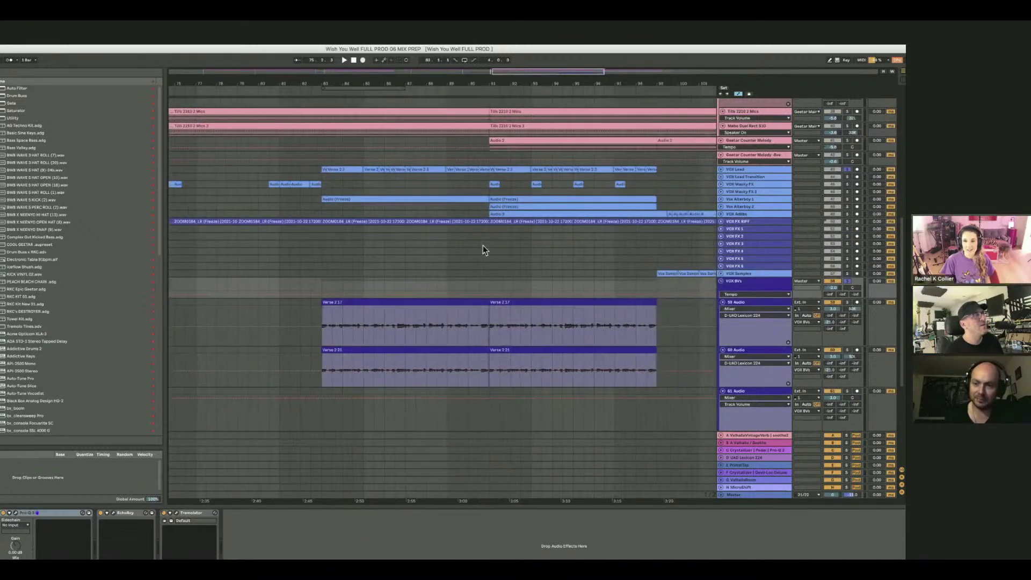
scroll(566, 250, right, 4)
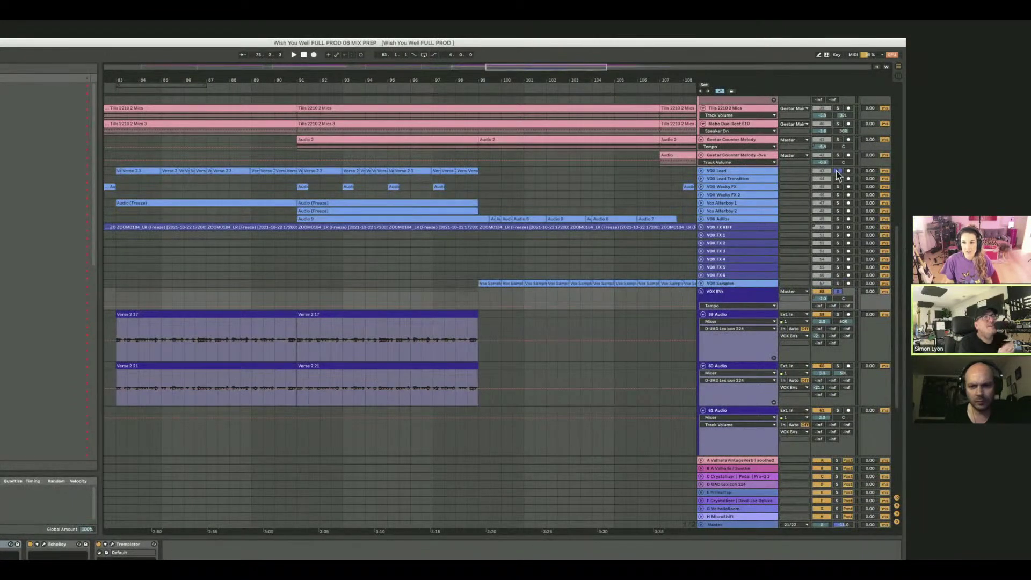
Collapse the VOX BVs group and group all tracks from VOX Lead through VOX Chorus Gang.
click(701, 291)
click(730, 171)
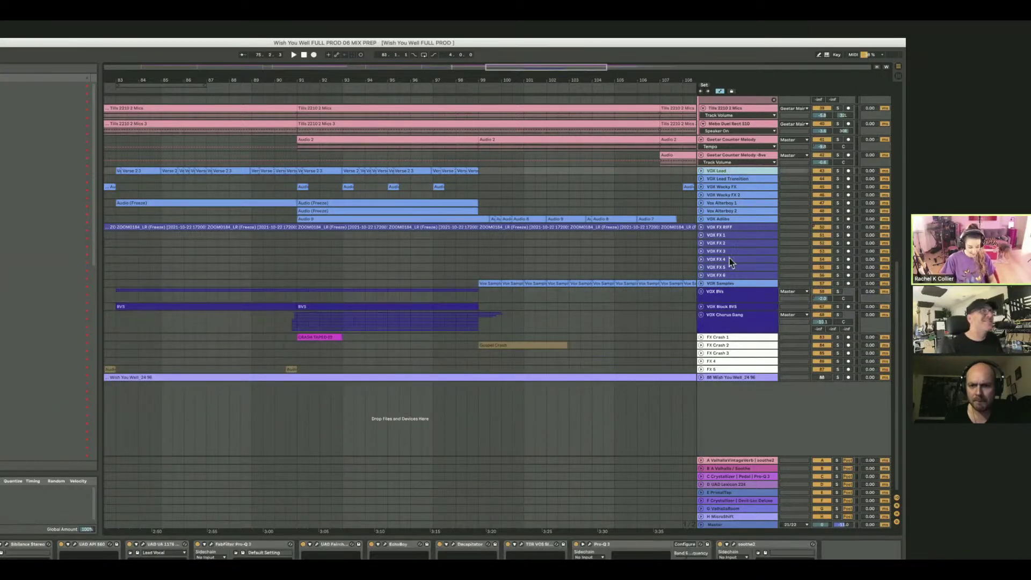
shift+click(744, 324)
right_click(744, 324)
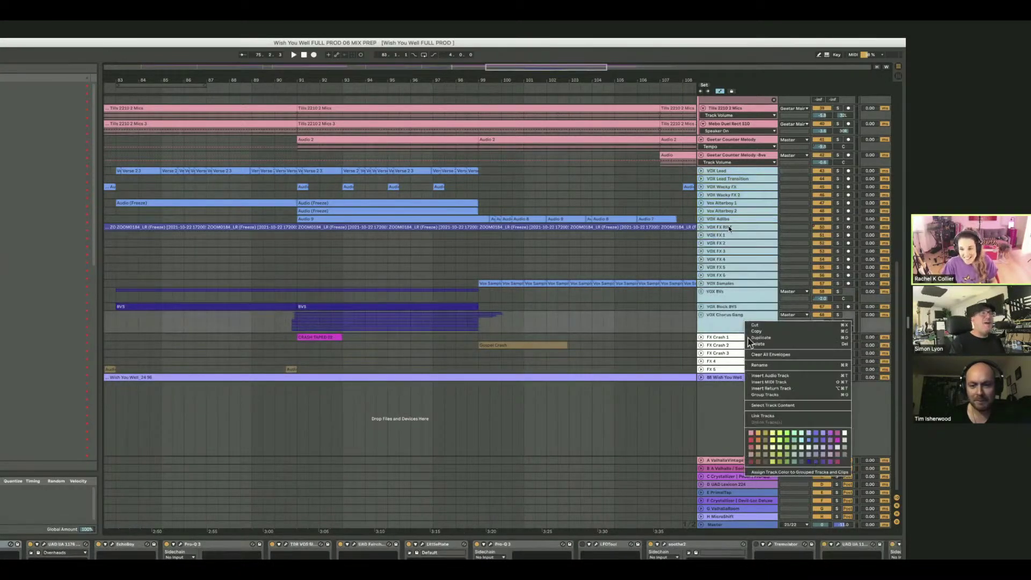
click(784, 396)
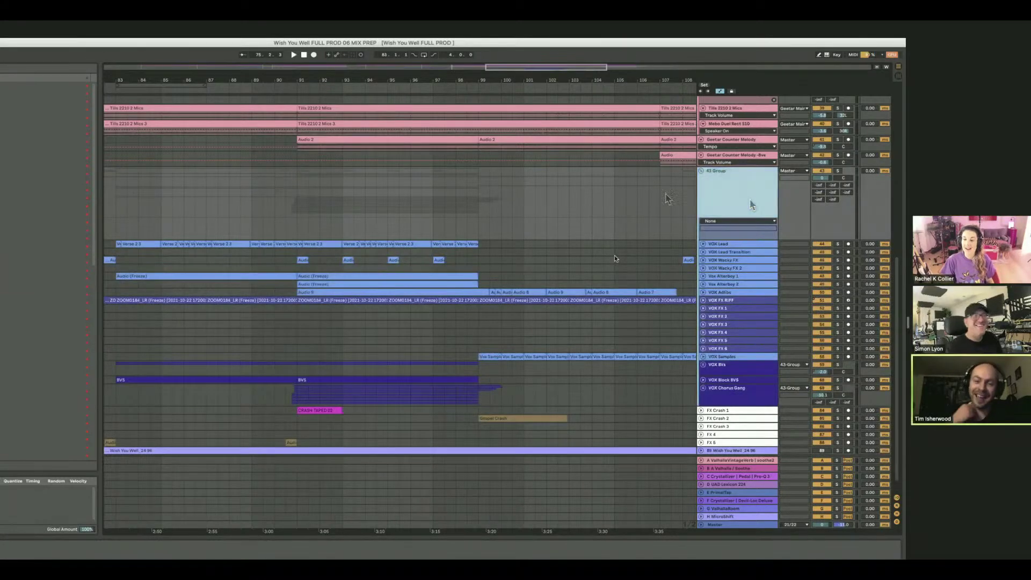
Solo the new vocal group and play all the vocals together from bar 91.
scroll(614, 255, down, 2)
scroll(608, 108, right, 2)
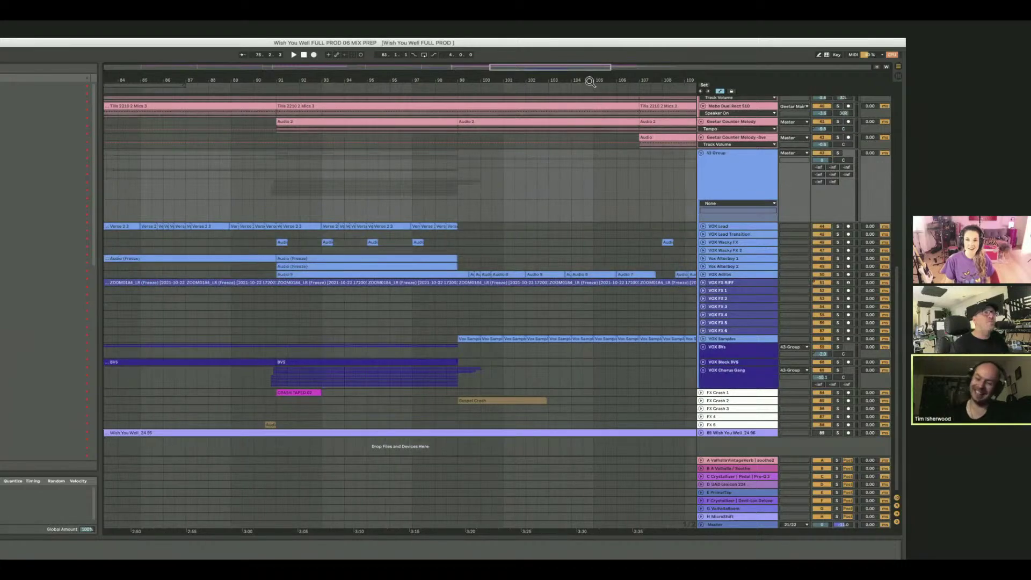
drag(590, 82, 584, 246)
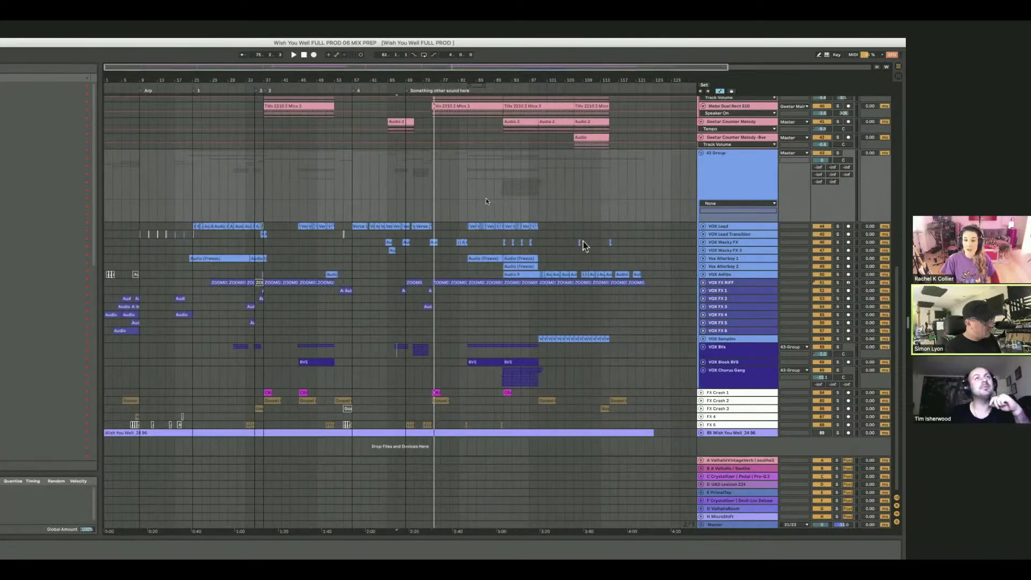
scroll(585, 246, right, 4)
scroll(581, 246, left, 1)
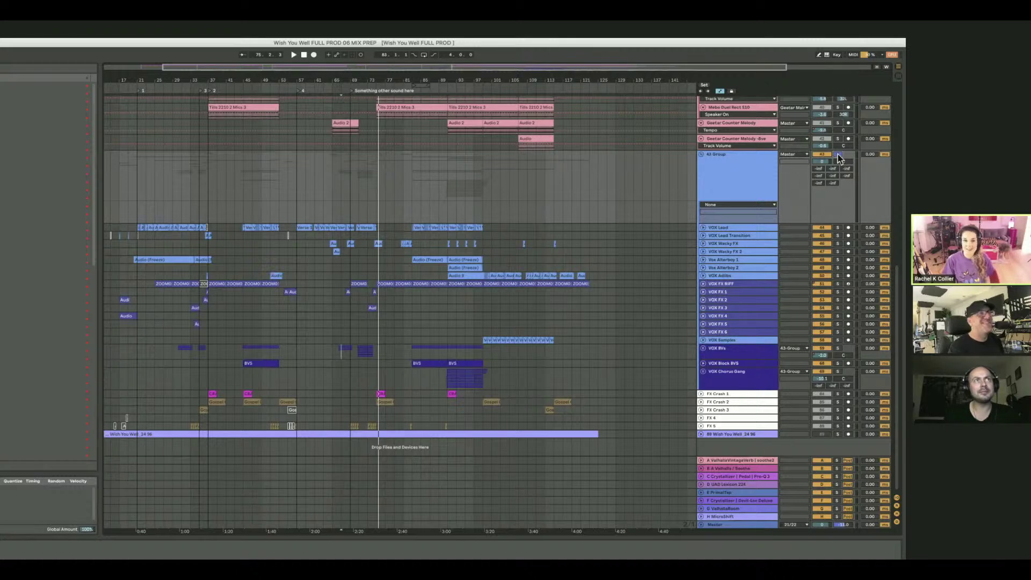
click(838, 155)
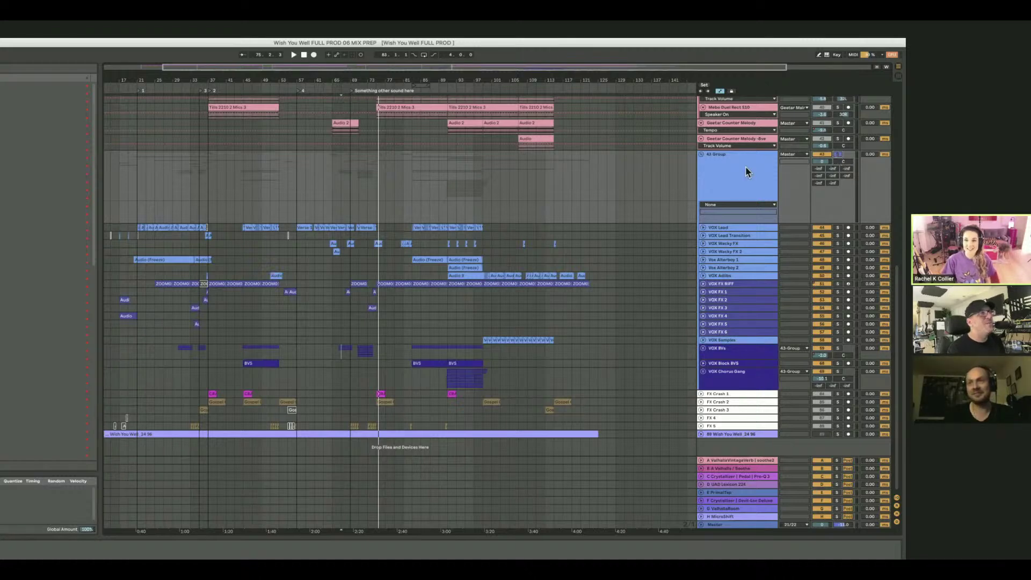
click(501, 181)
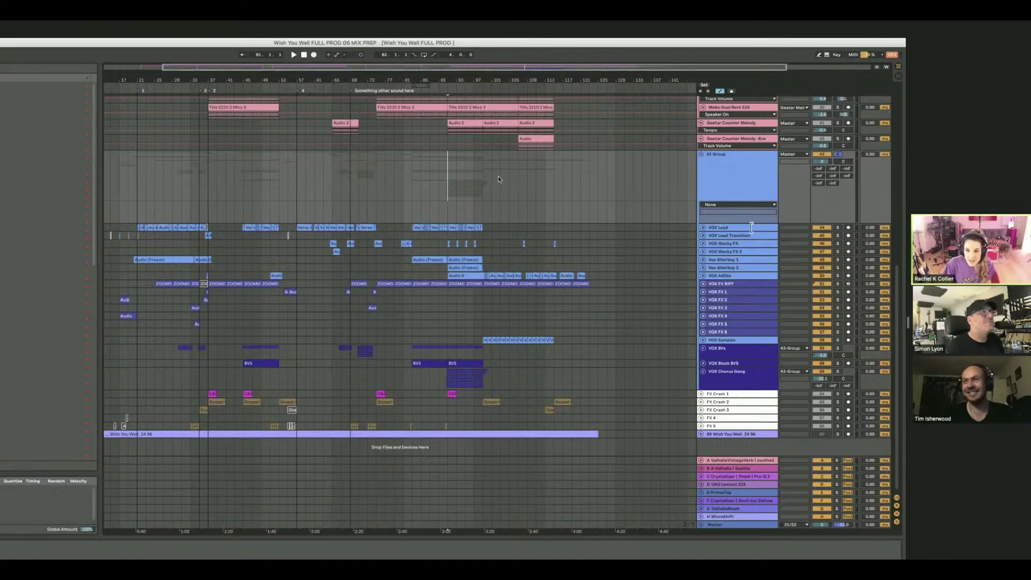
key(space)
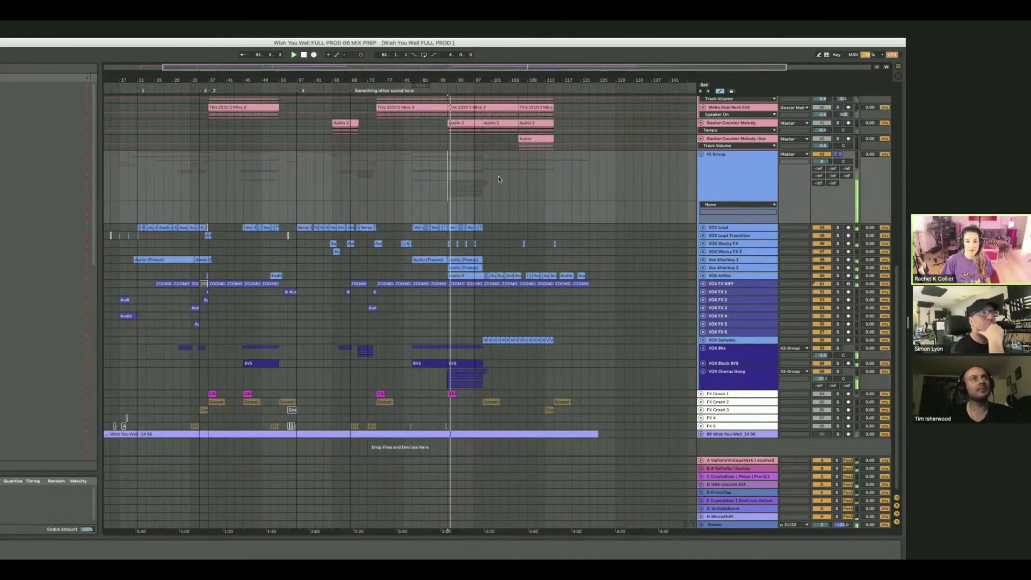
scroll(499, 179, up, 3)
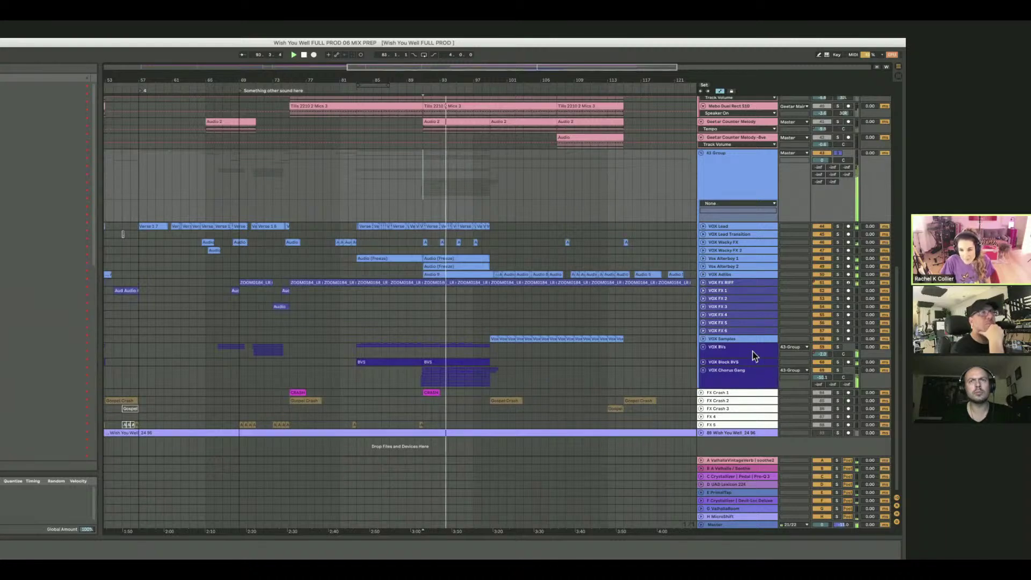
Mute VOX FX RIFF during playback, and expand the VOX Chorus Gang group and the VOX Adlibs track.
click(820, 283)
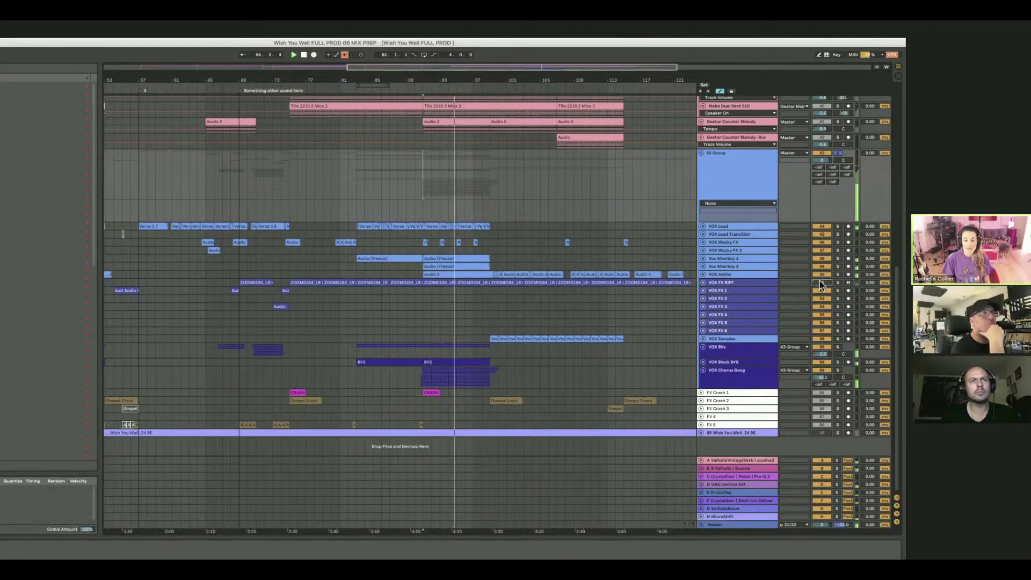
click(704, 371)
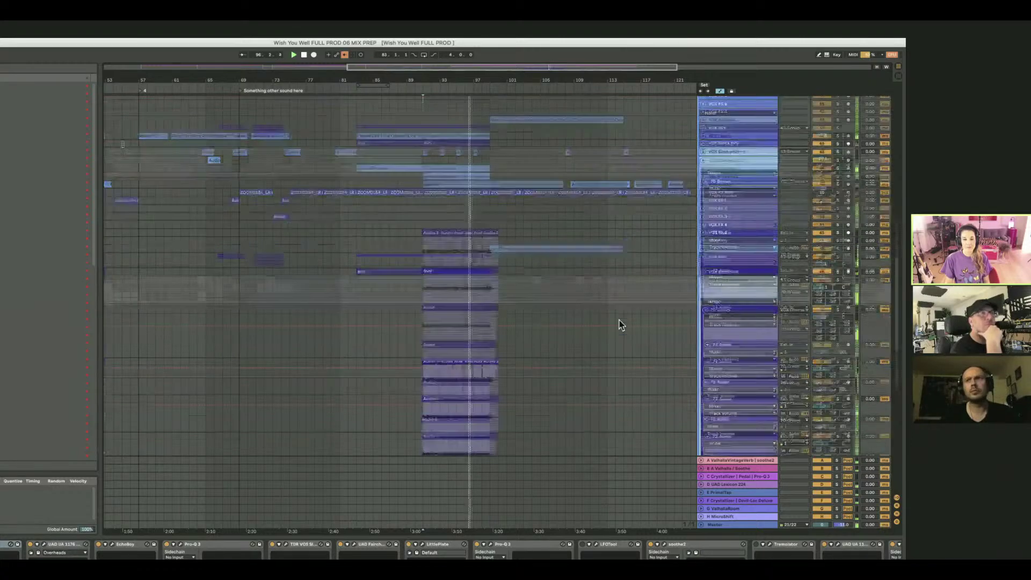
scroll(621, 325, down, 10)
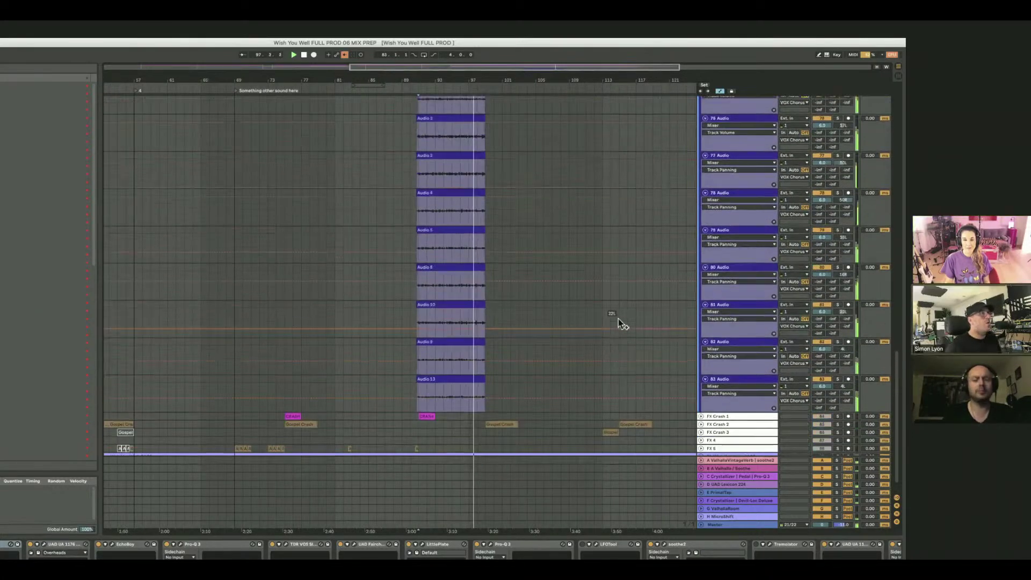
scroll(618, 322, up, 10)
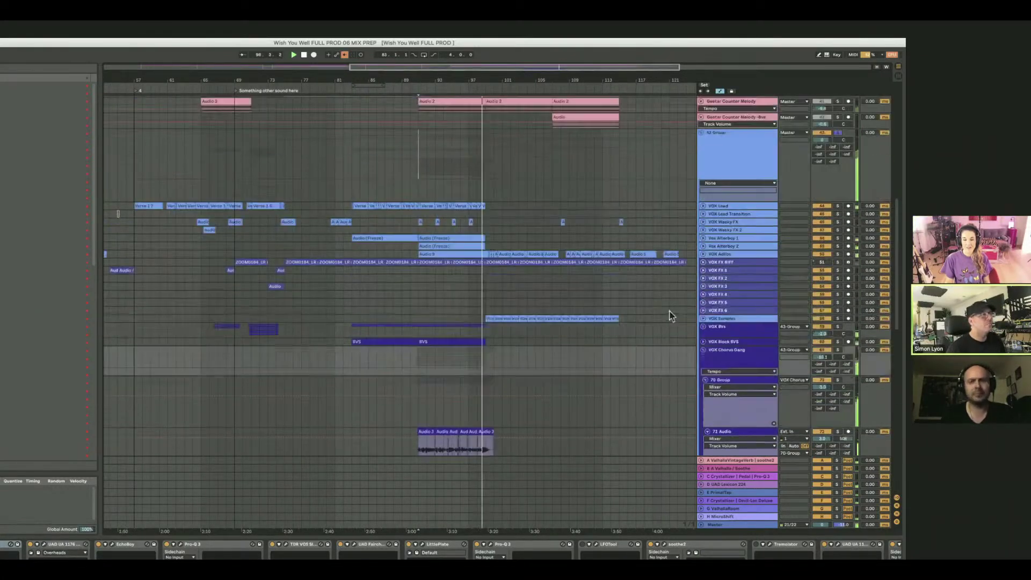
scroll(670, 316, up, 1)
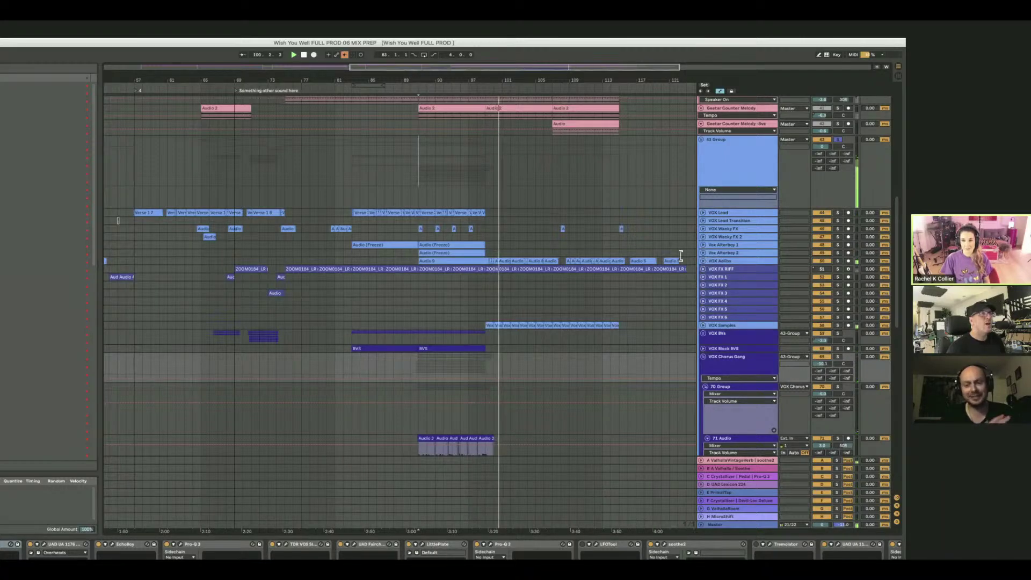
scroll(620, 264, down, 15)
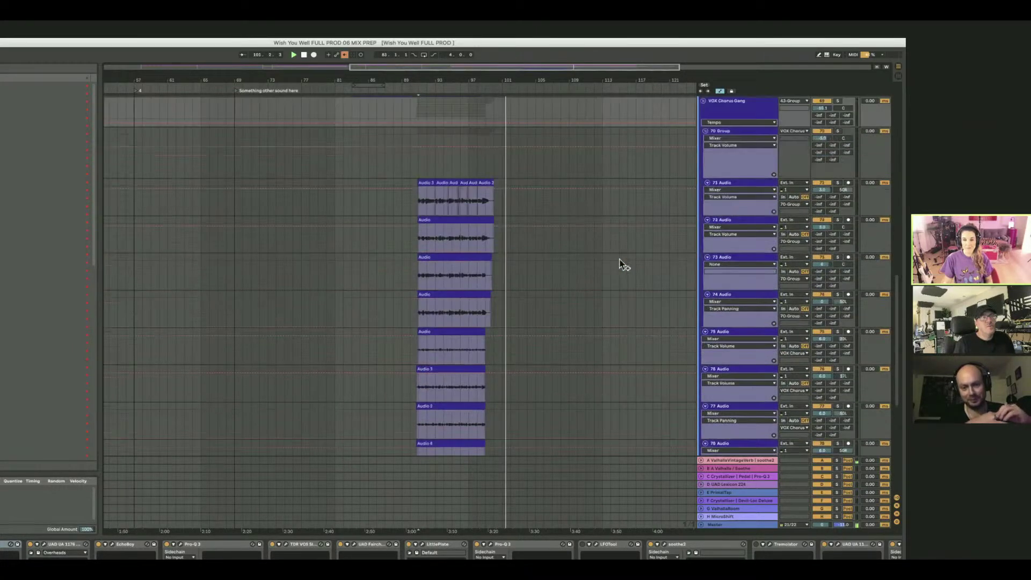
scroll(620, 264, up, 12)
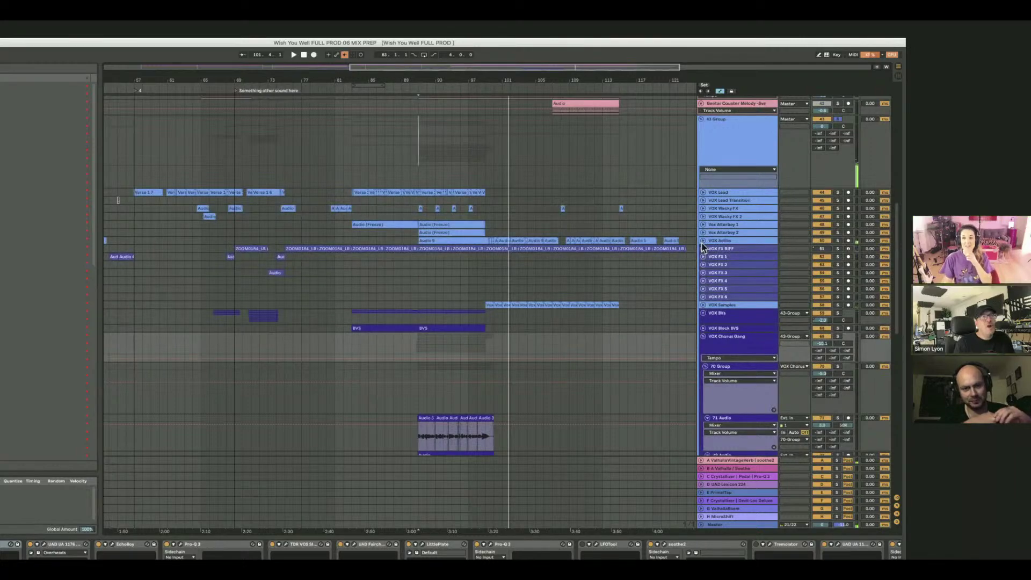
click(702, 242)
Review the individual gang-vocal layers by selecting them one after another from 83 Audio up to 71 Audio.
scroll(594, 260, down, 15)
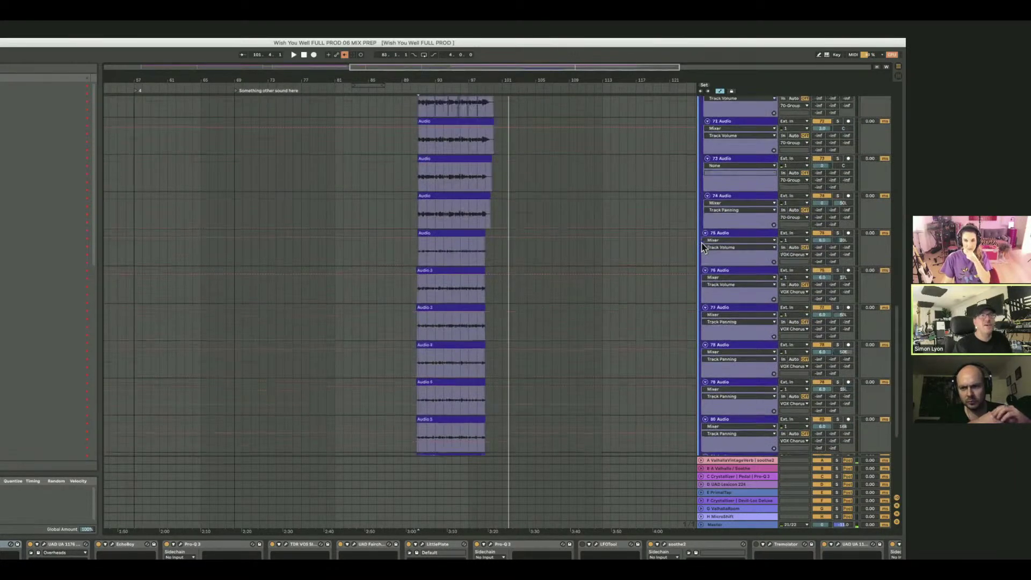
scroll(618, 285, down, 3)
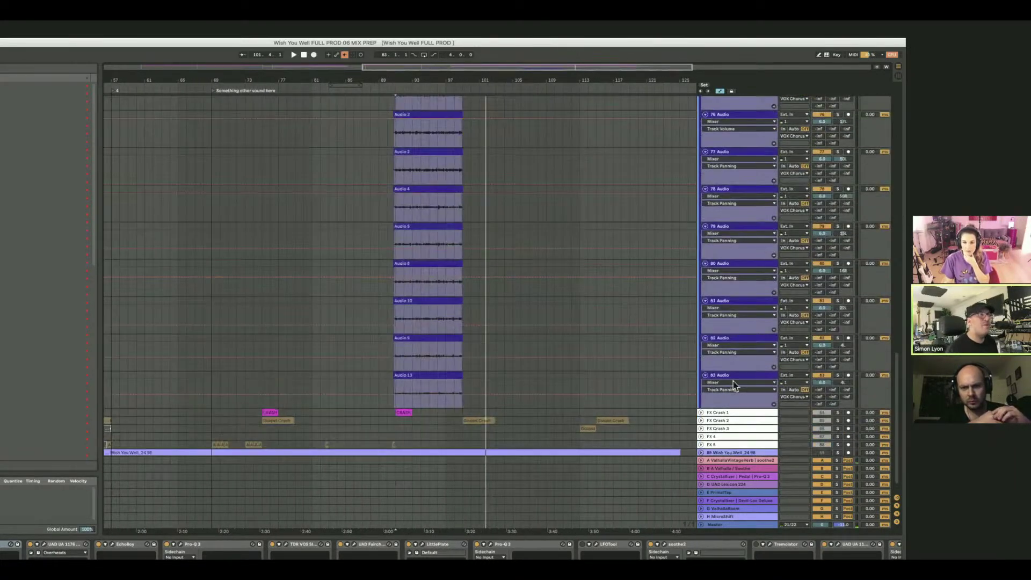
click(734, 380)
scroll(731, 386, up, 1)
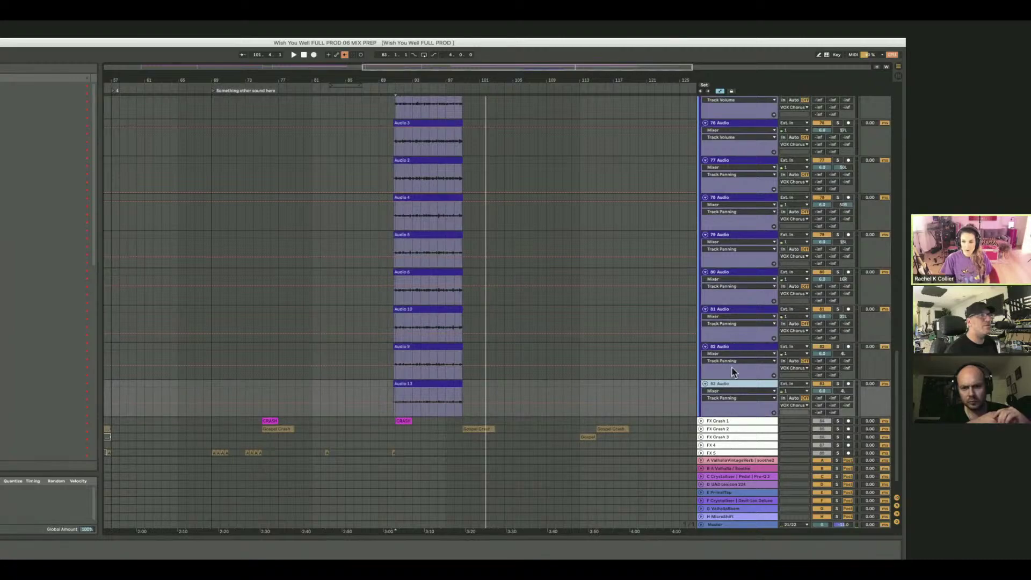
scroll(718, 407, up, 2)
scroll(720, 400, up, 2)
key(Up)
key(Up)
key(Up)
key(Up)
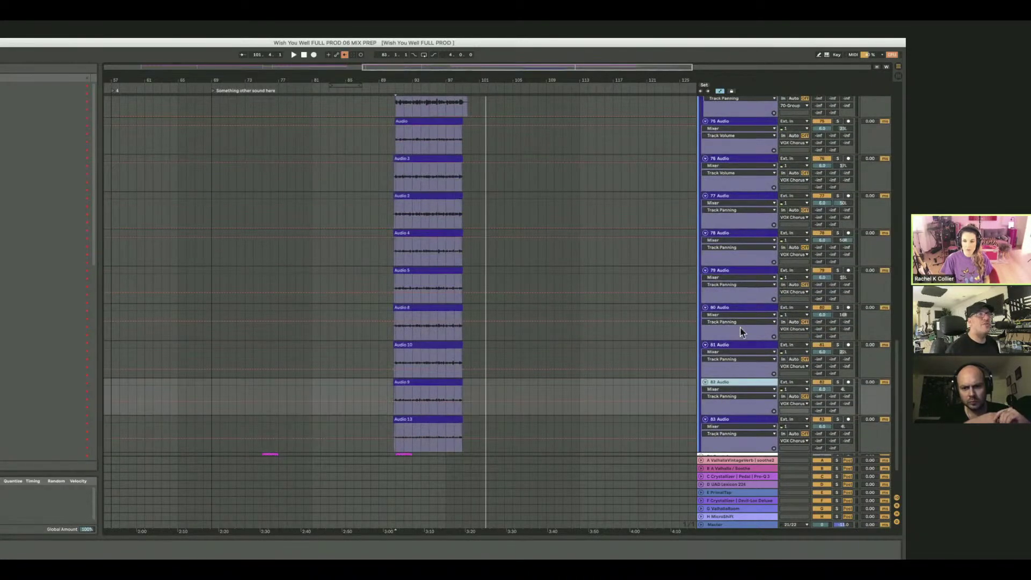
scroll(725, 280, up, 2)
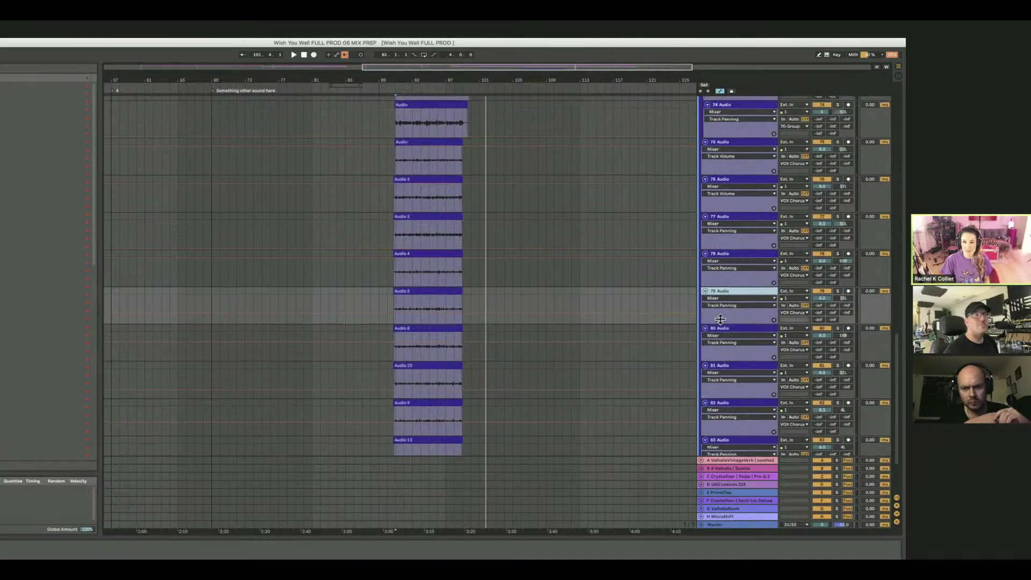
key(Up)
key(Up)
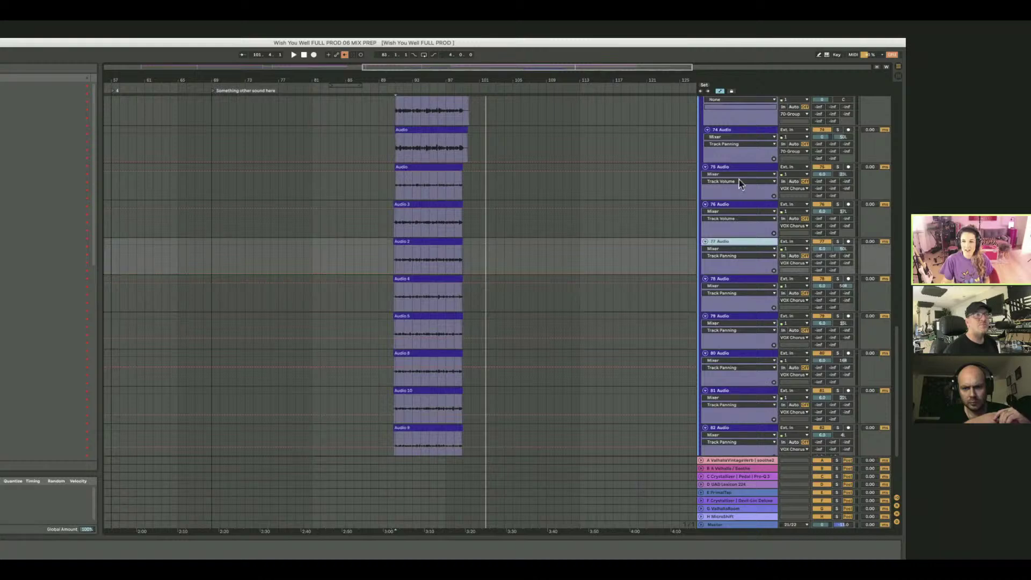
key(Up)
key(Up)
scroll(736, 171, up, 3)
key(Up)
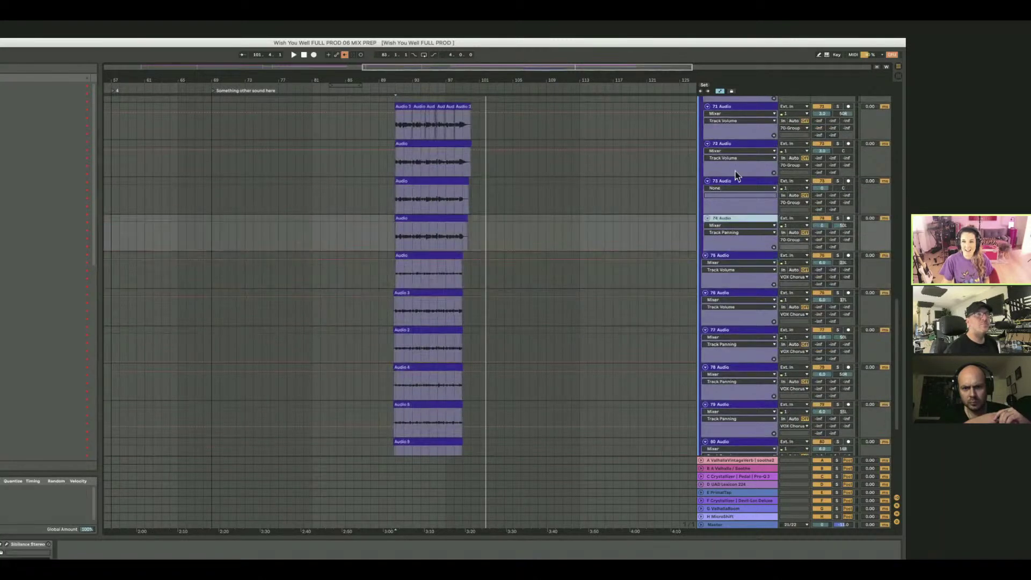
key(Up)
key(Up)
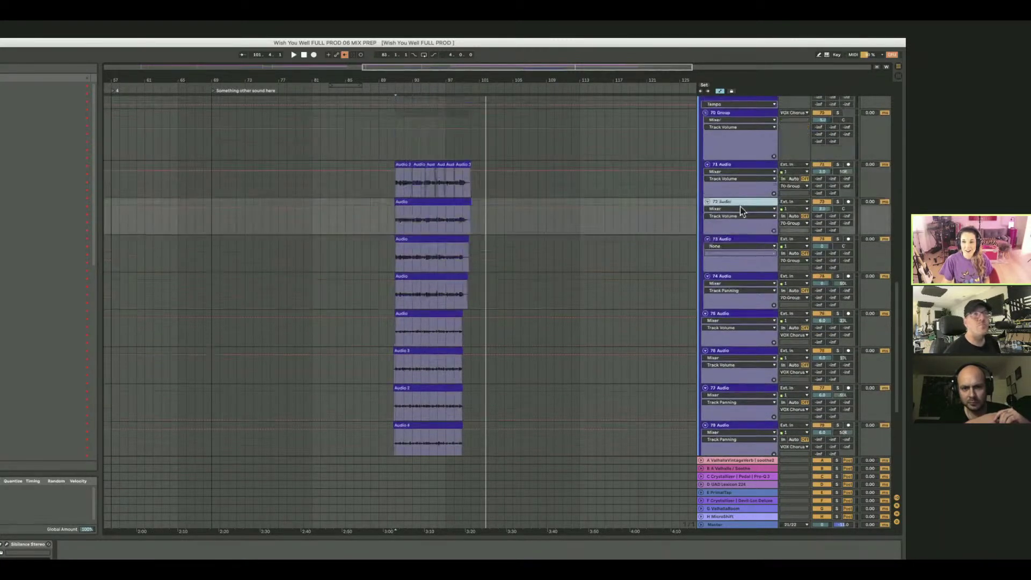
scroll(752, 226, up, 4)
key(Up)
scroll(639, 225, up, 7)
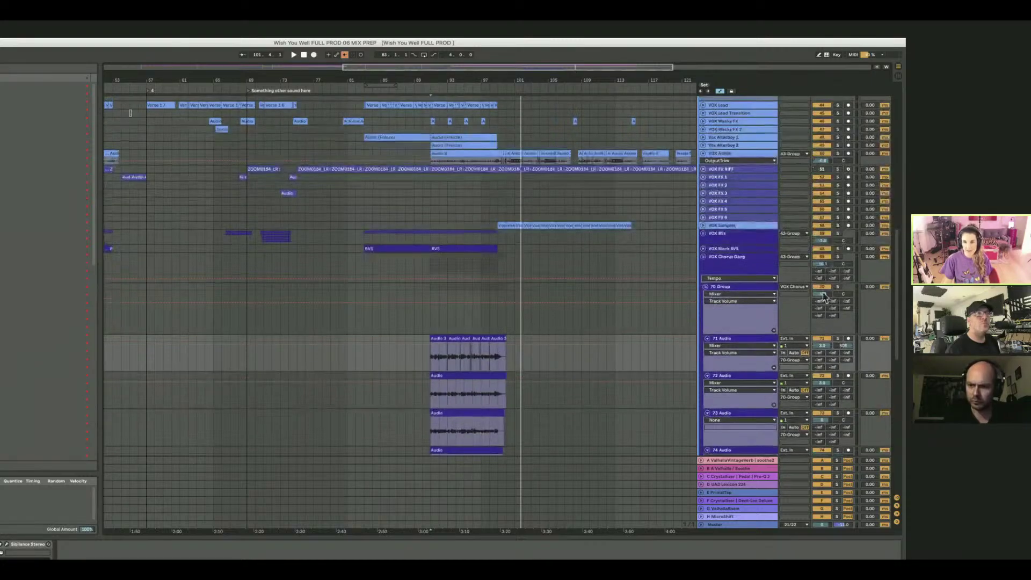
Solo VOX Chorus Gang instead of the whole vocal group and play it from bar 91.
scroll(831, 267, up, 5)
scroll(831, 267, up, 2)
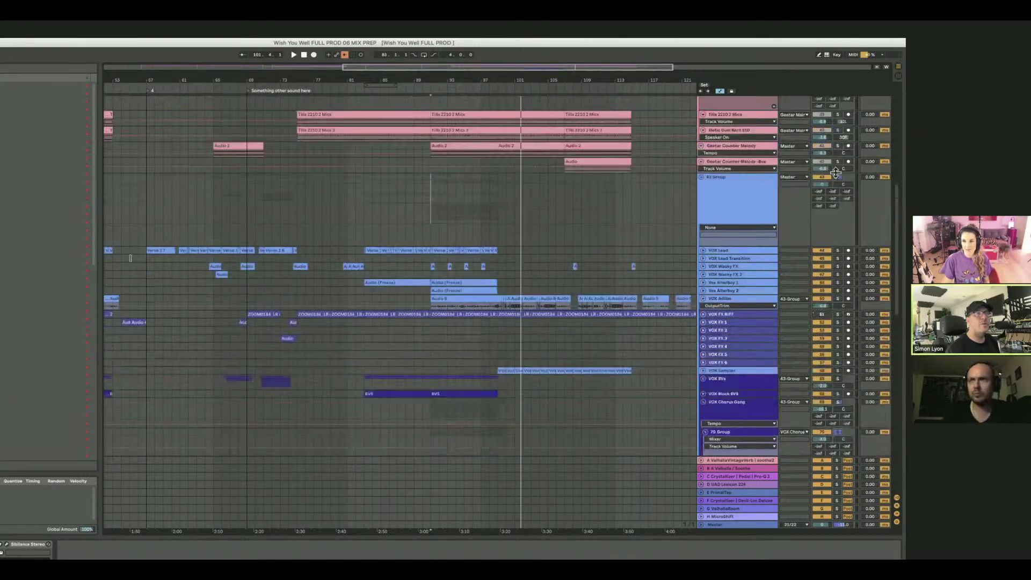
scroll(841, 301, down, 5)
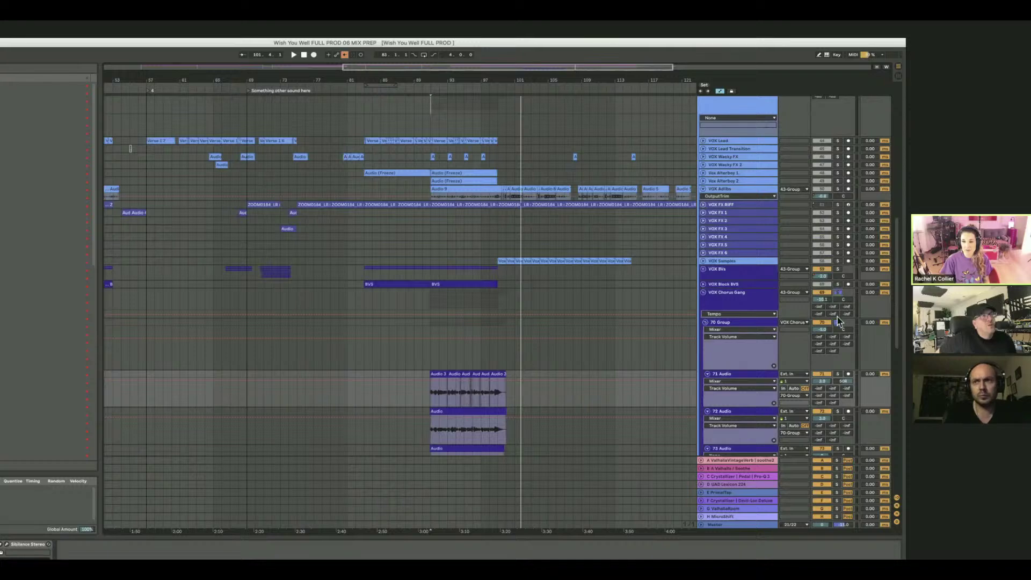
click(527, 304)
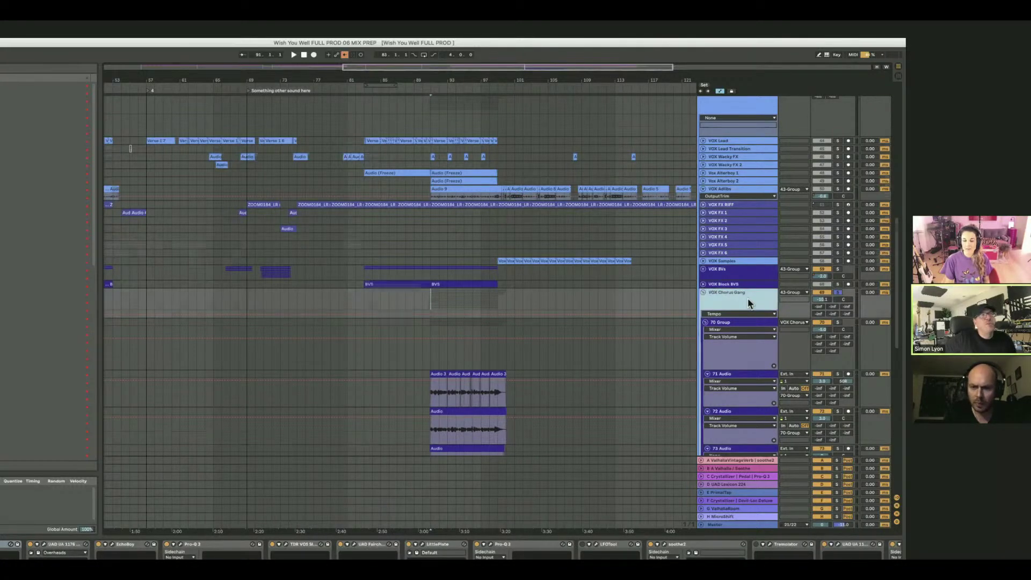
scroll(750, 304, down, 7)
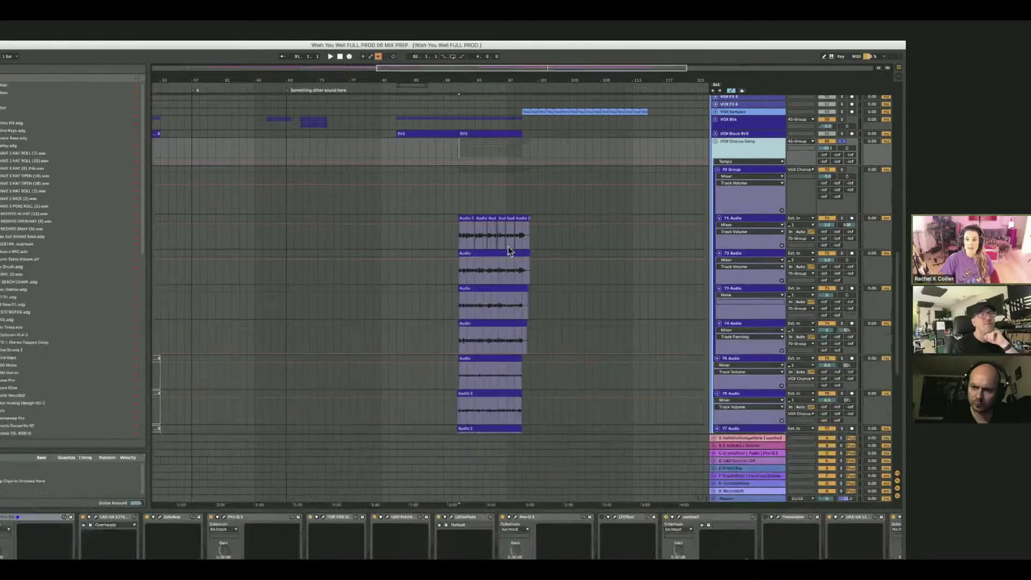
scroll(484, 269, right, 5)
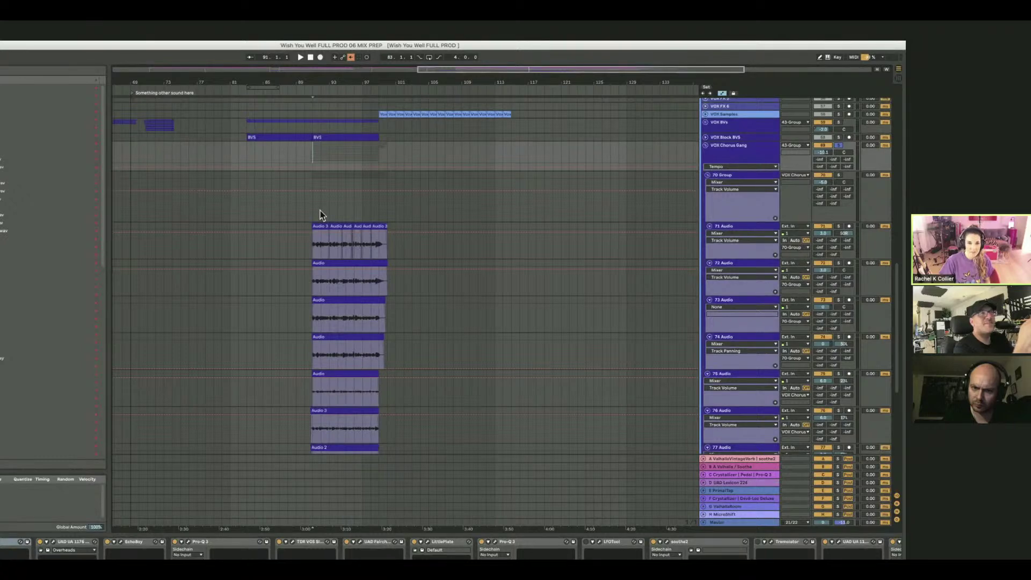
click(321, 210)
key(space)
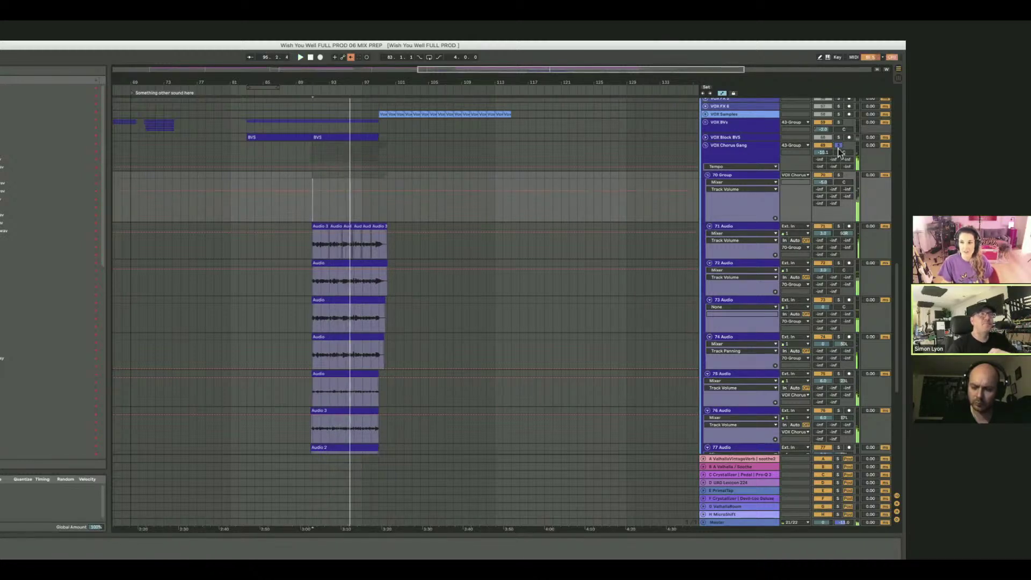
Solo 71 Audio in the gang vocals, play it from the start of its clips, and clear its solo.
click(839, 226)
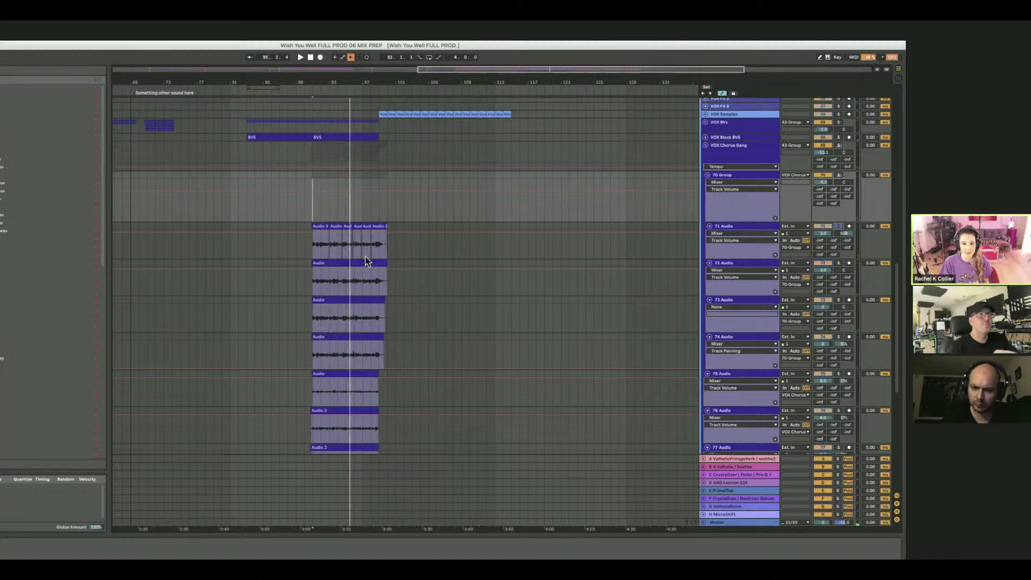
click(312, 255)
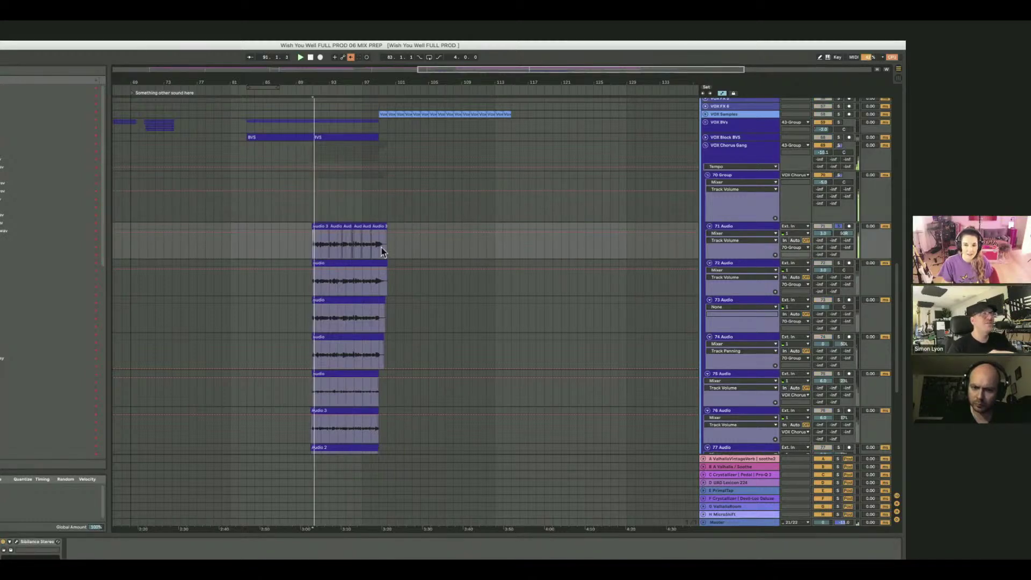
click(839, 299)
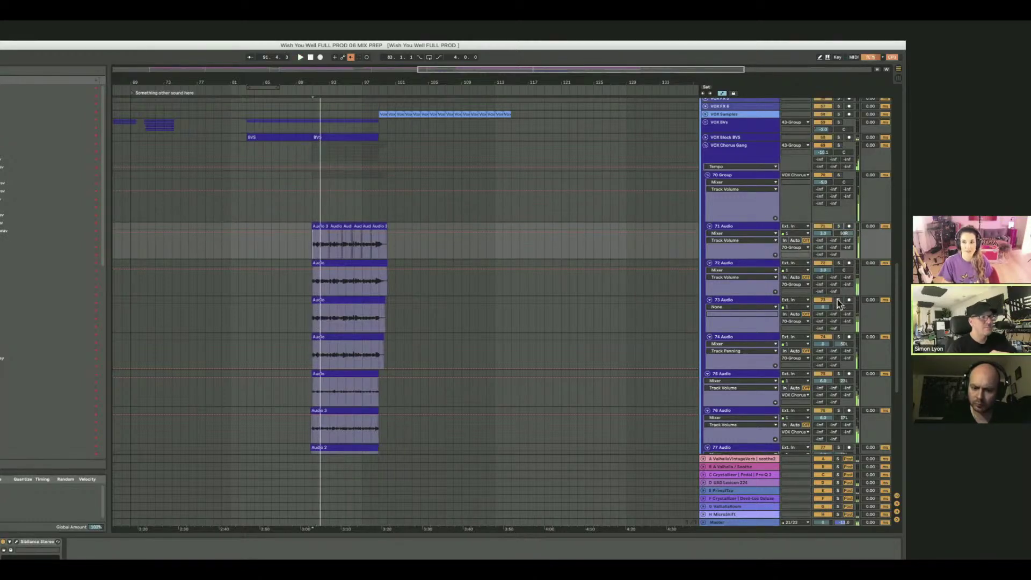
Listen to gang-vocal tracks 76 Audio and 77 Audio in turn, each soloed on its own.
scroll(840, 305, down, 5)
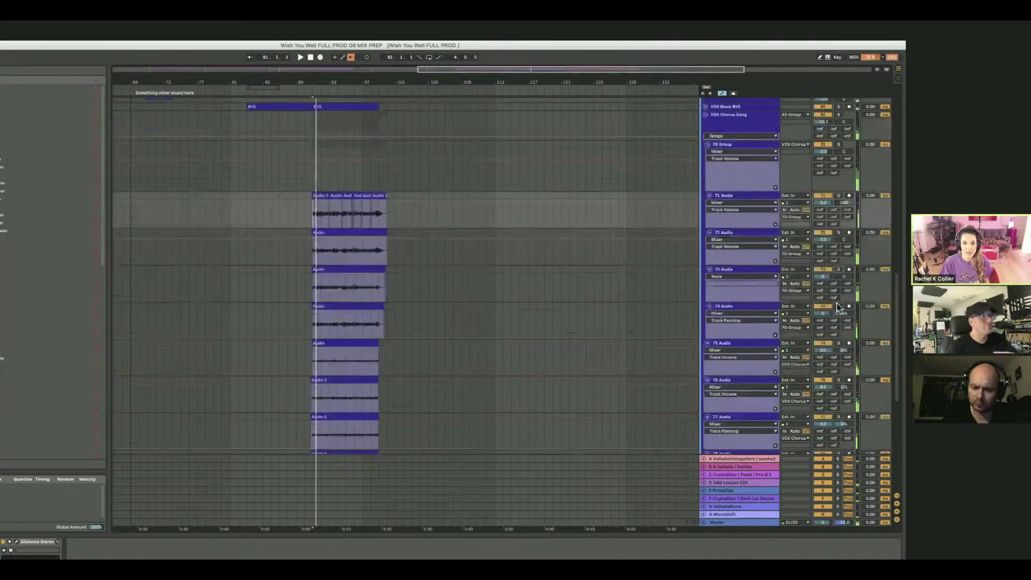
click(838, 292)
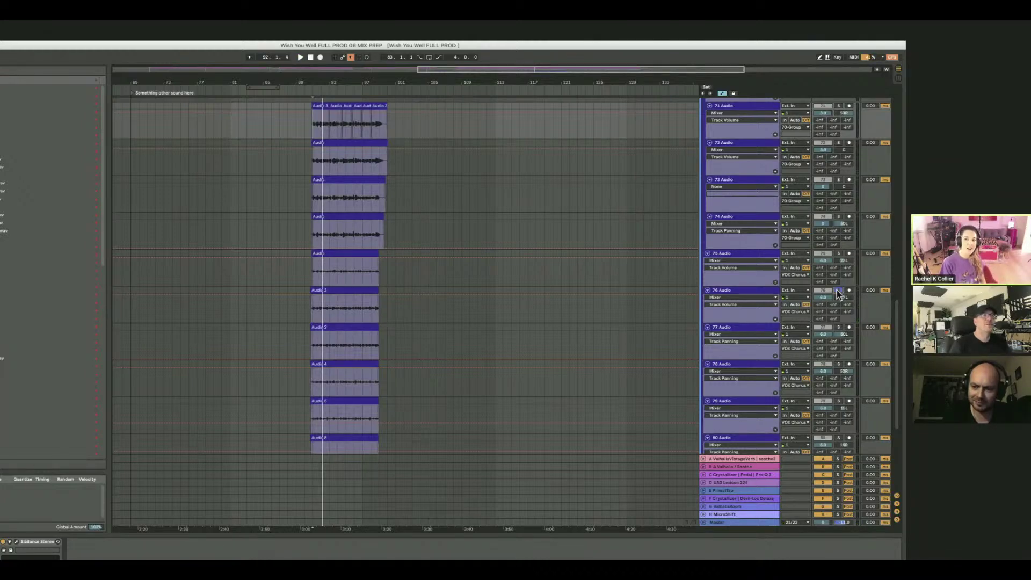
key(space)
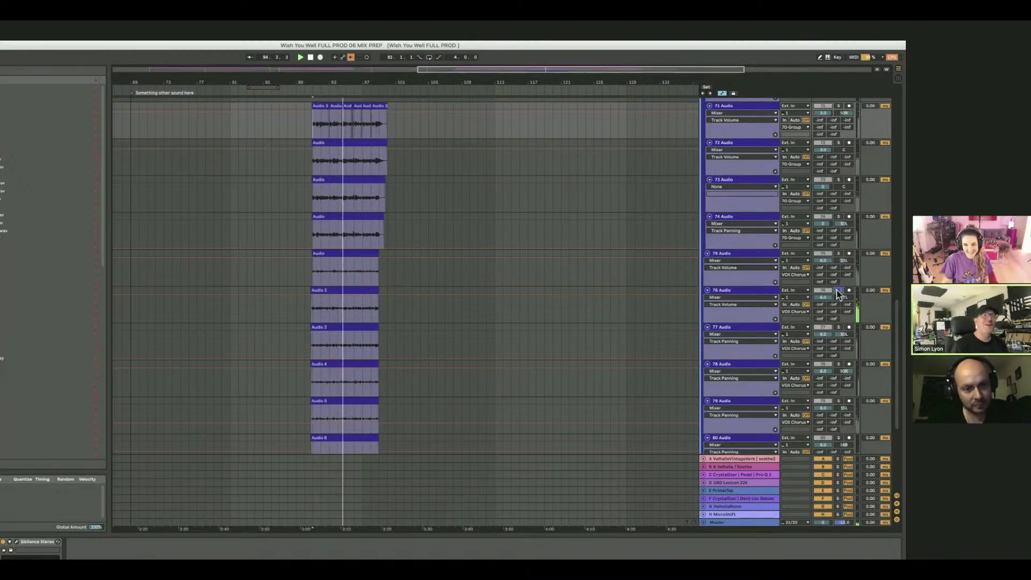
click(838, 328)
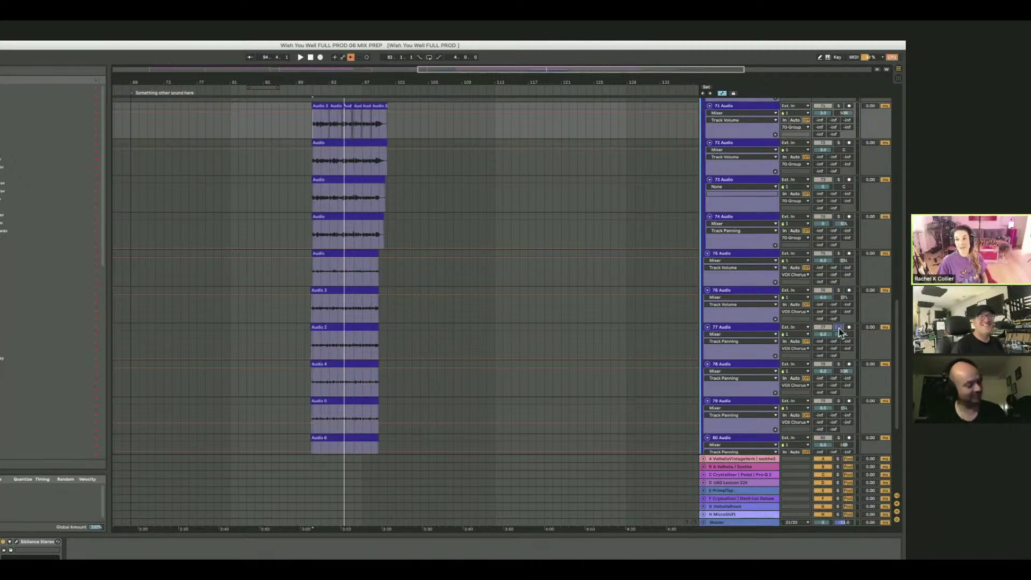
key(space)
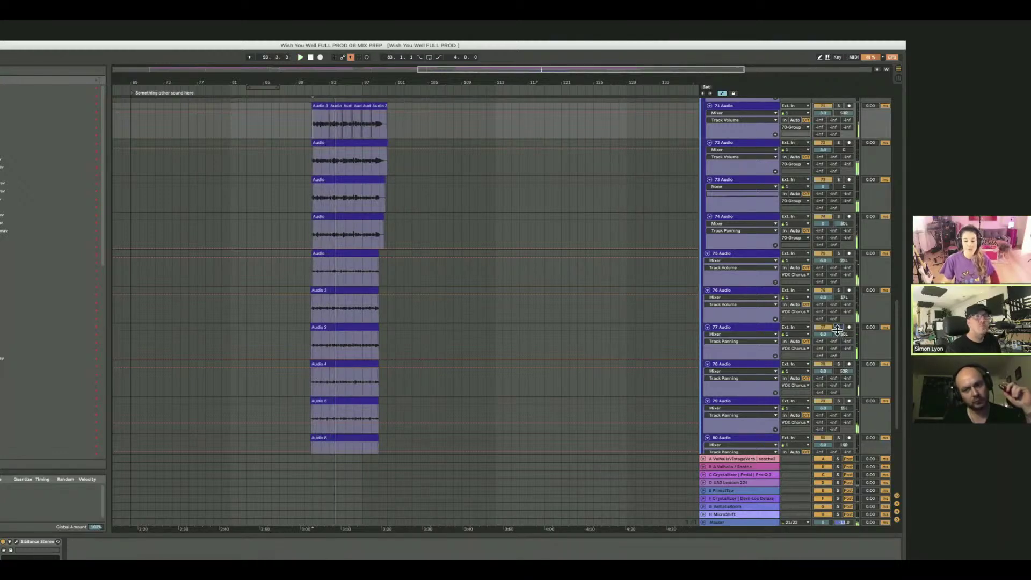
Solo 82 Audio, play it from near the start of its clip, and clear the solo.
scroll(838, 328, up, 4)
scroll(836, 330, up, 4)
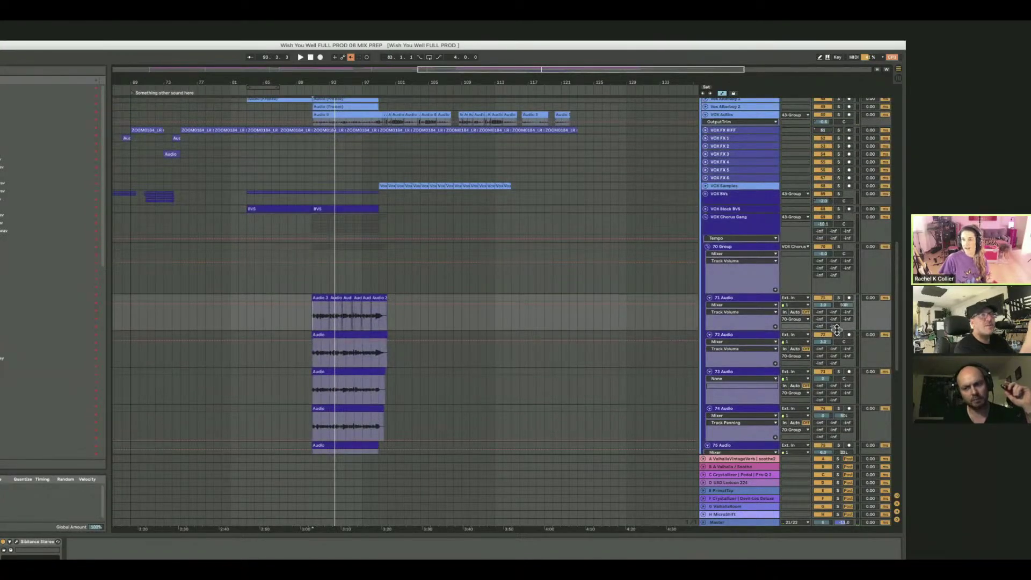
scroll(716, 341, down, 10)
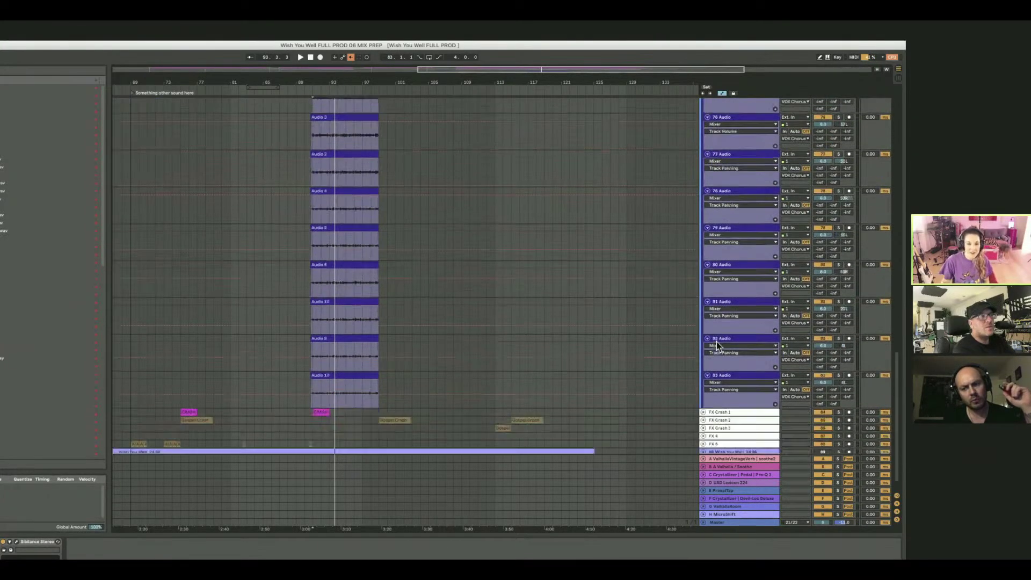
scroll(716, 342, down, 1)
click(321, 332)
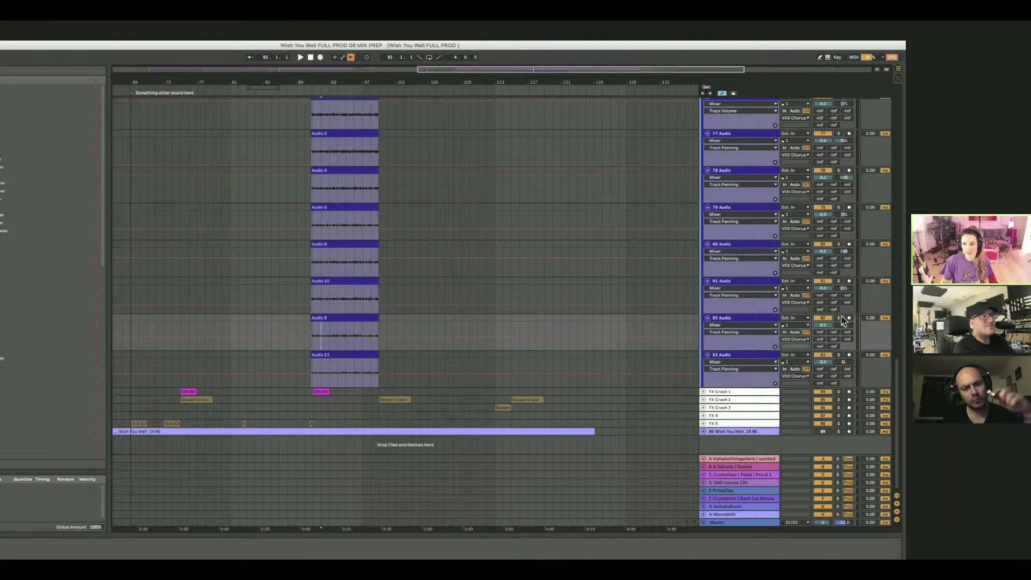
click(839, 318)
key(space)
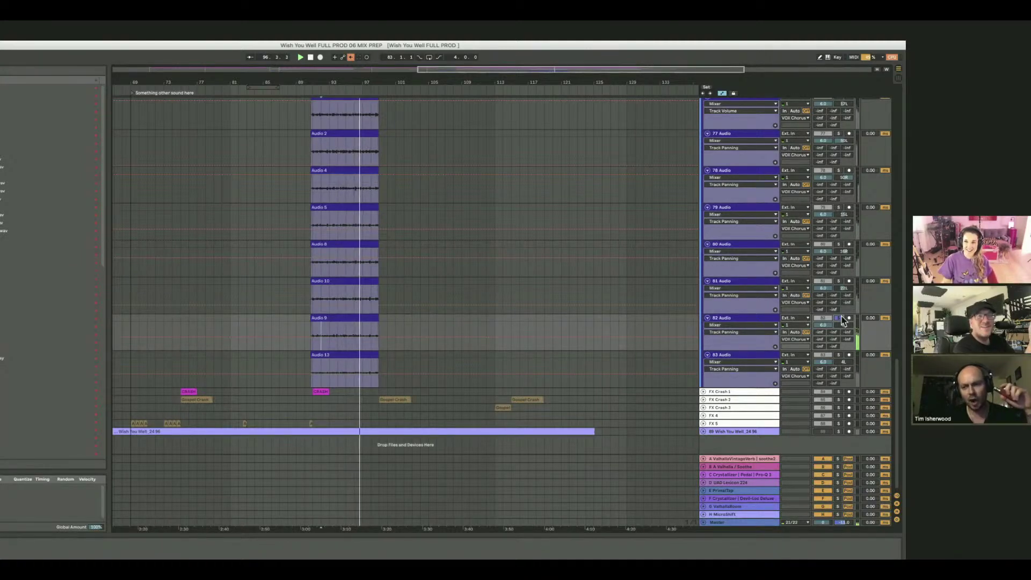
click(840, 319)
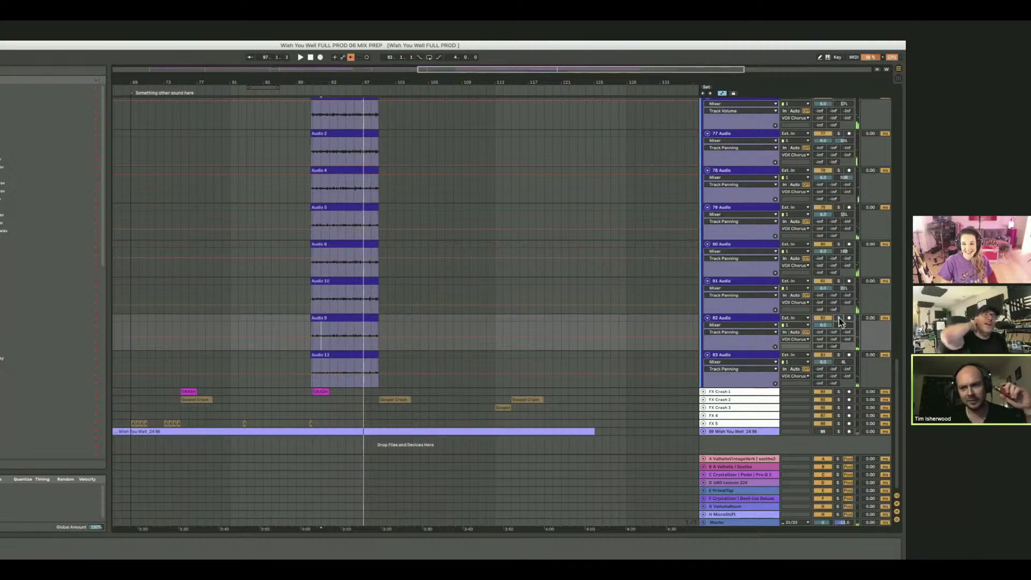
Select the VOX Chorus Gang group and collapse it to hide its gang-vocal tracks.
scroll(840, 322, up, 10)
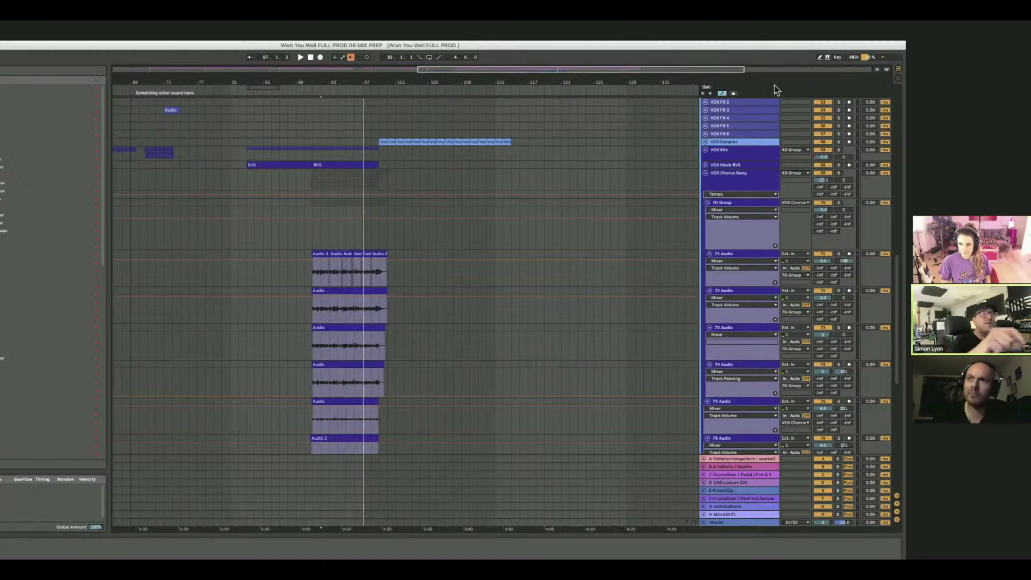
click(726, 183)
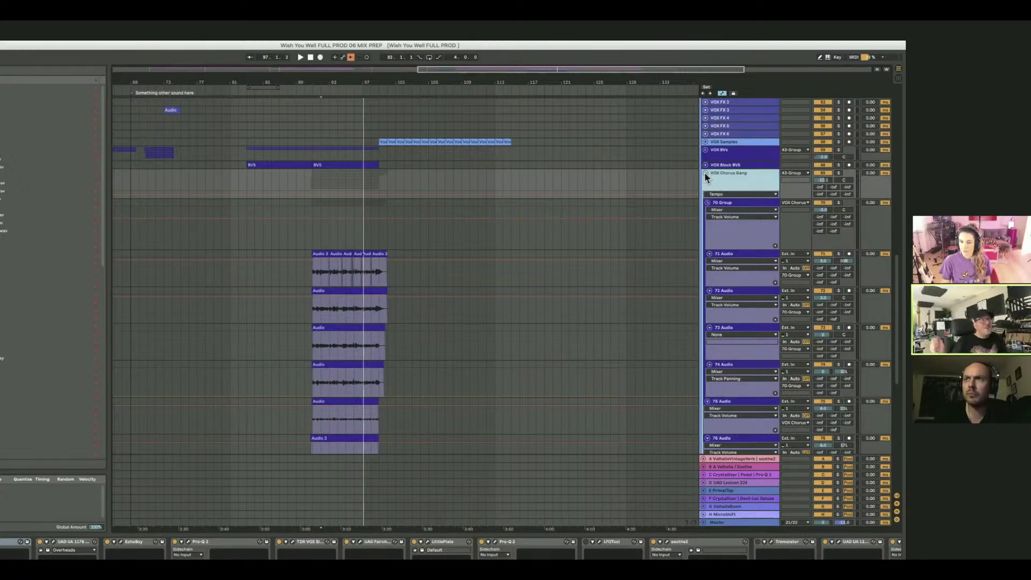
click(706, 174)
scroll(690, 206, up, 3)
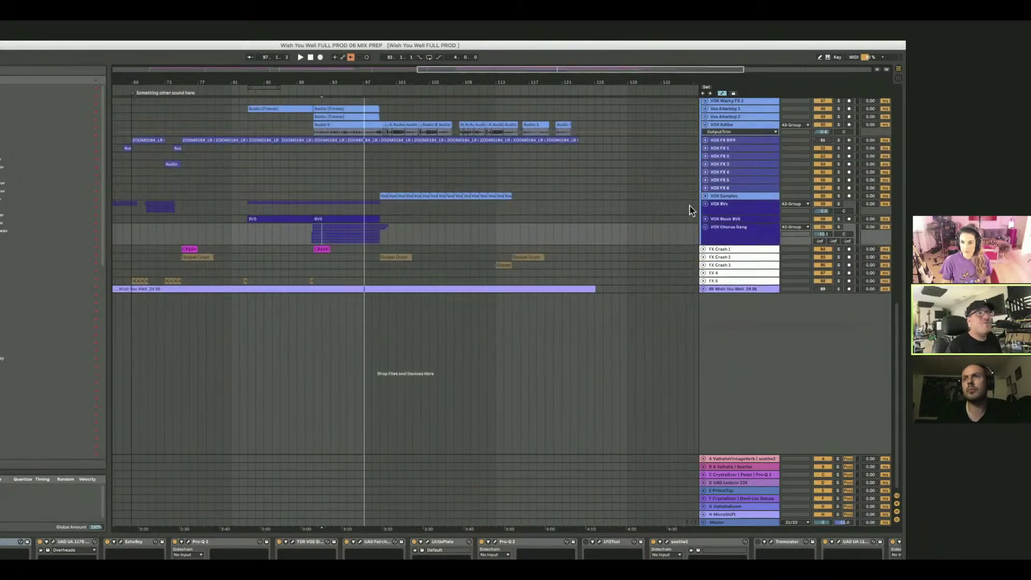
Open the LittlePlate reverb in the VOX Chorus Gang effect chain, look at its settings and close its window.
scroll(690, 205, up, 4)
scroll(690, 205, up, 3)
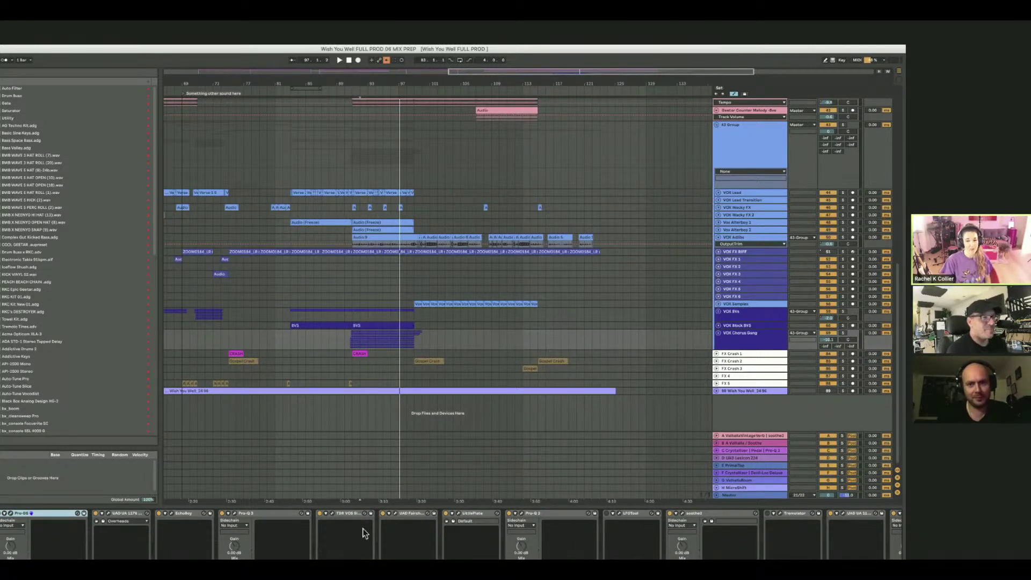
scroll(370, 534, right, 3)
scroll(382, 533, right, 2)
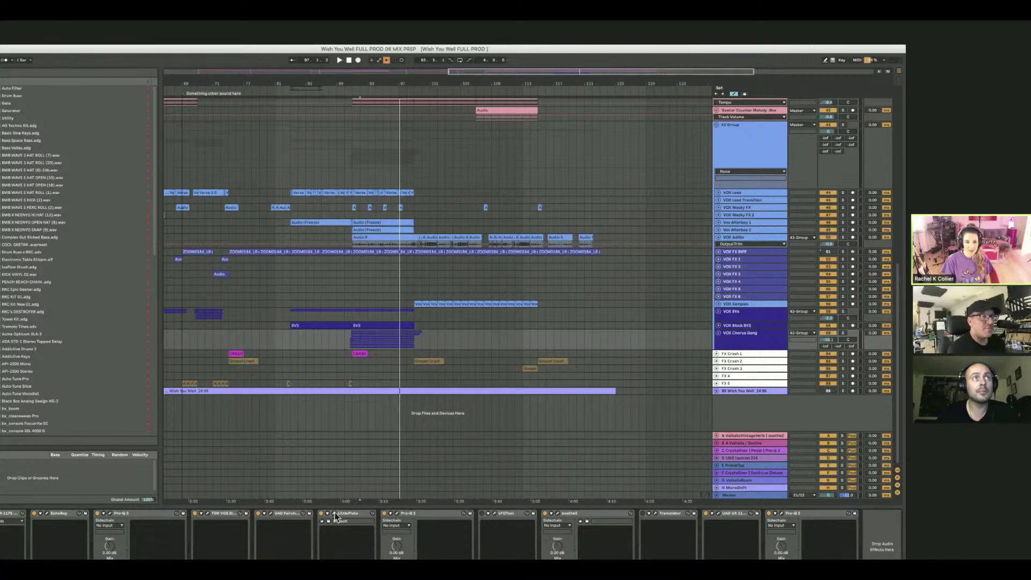
click(334, 513)
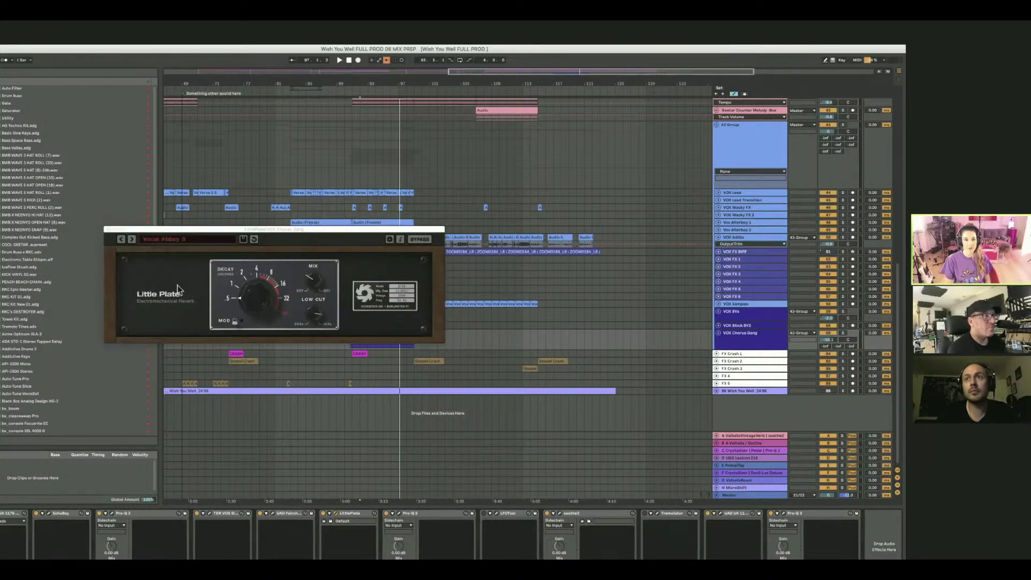
click(108, 229)
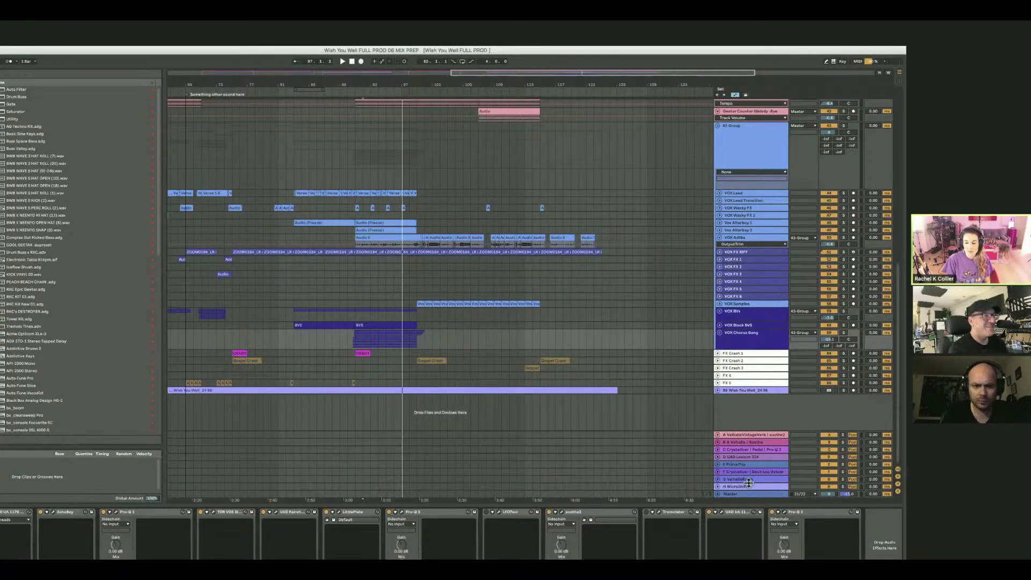
Unfold the Master track, play the song from bar 1, and display the LittlePlate Decay automation.
click(766, 495)
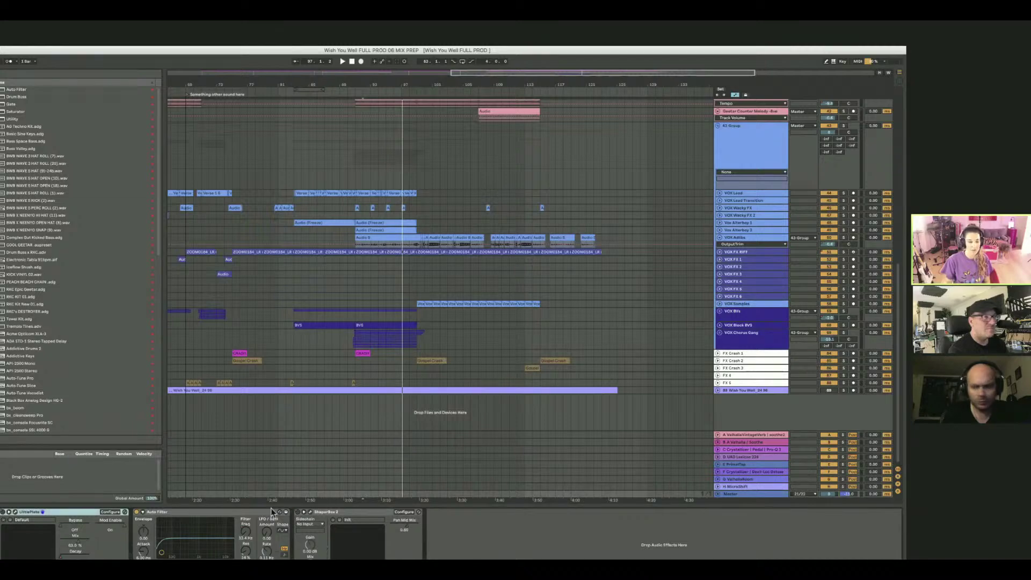
click(717, 495)
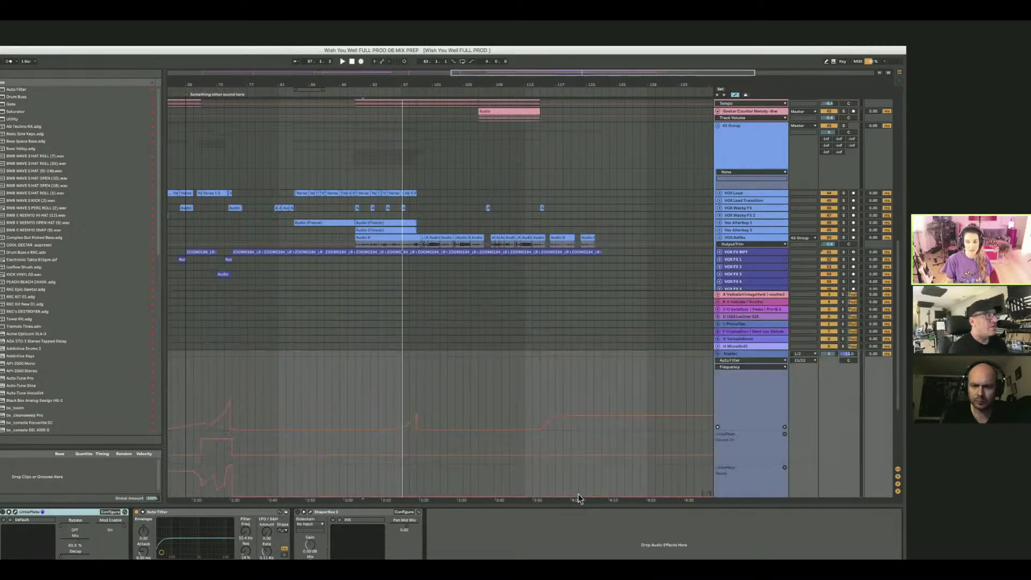
scroll(263, 413, left, 10)
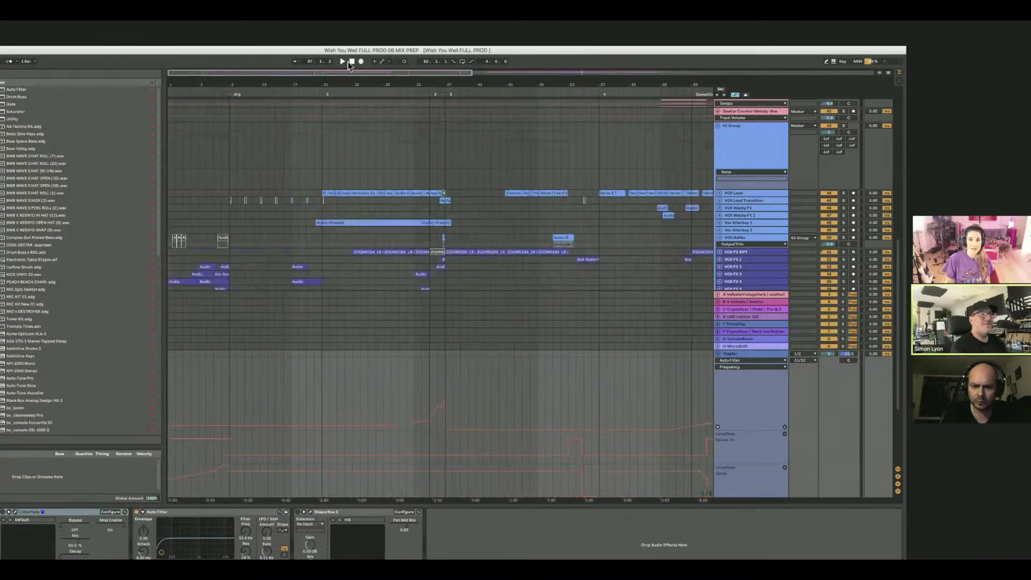
click(200, 84)
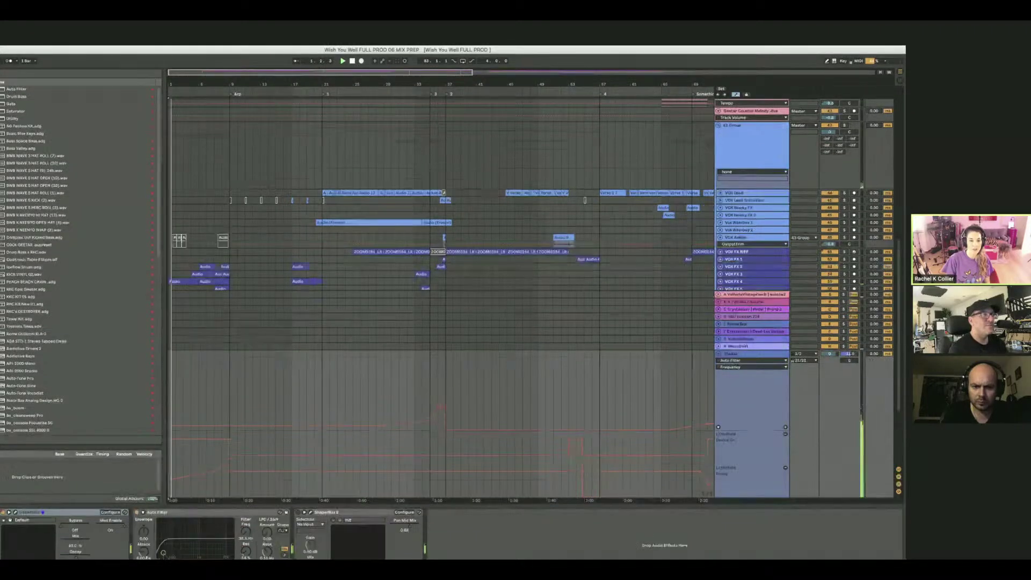
click(79, 559)
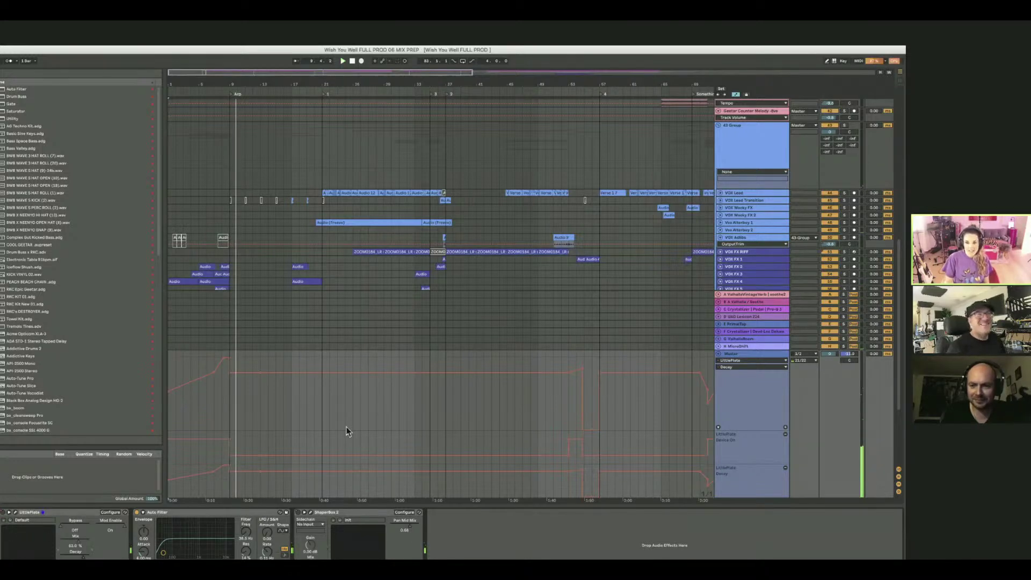
Play the section following the "Something other sound here" locator and examine the Master's LittlePlate Decay automation close up.
scroll(346, 427, right, 10)
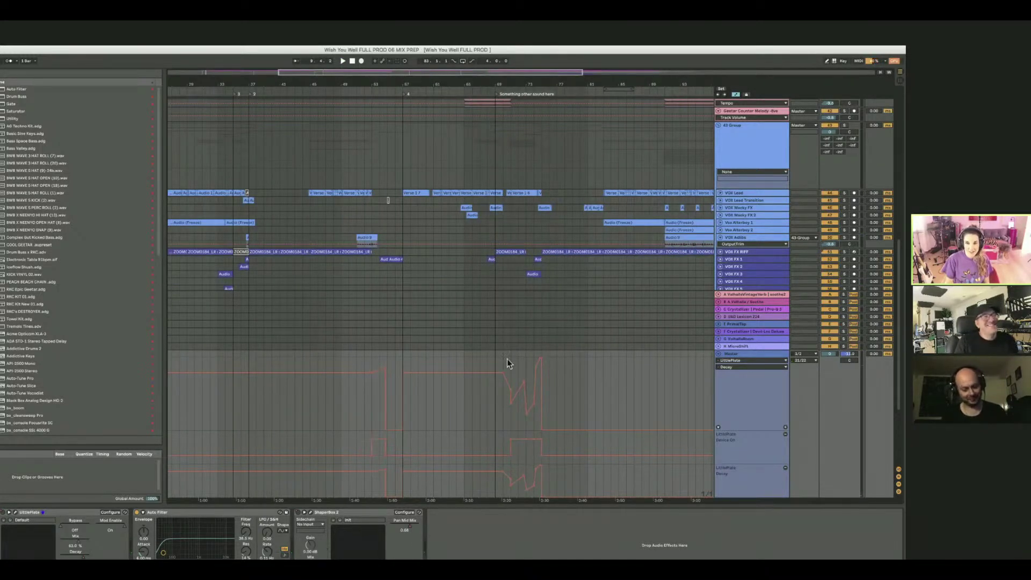
click(506, 362)
click(504, 362)
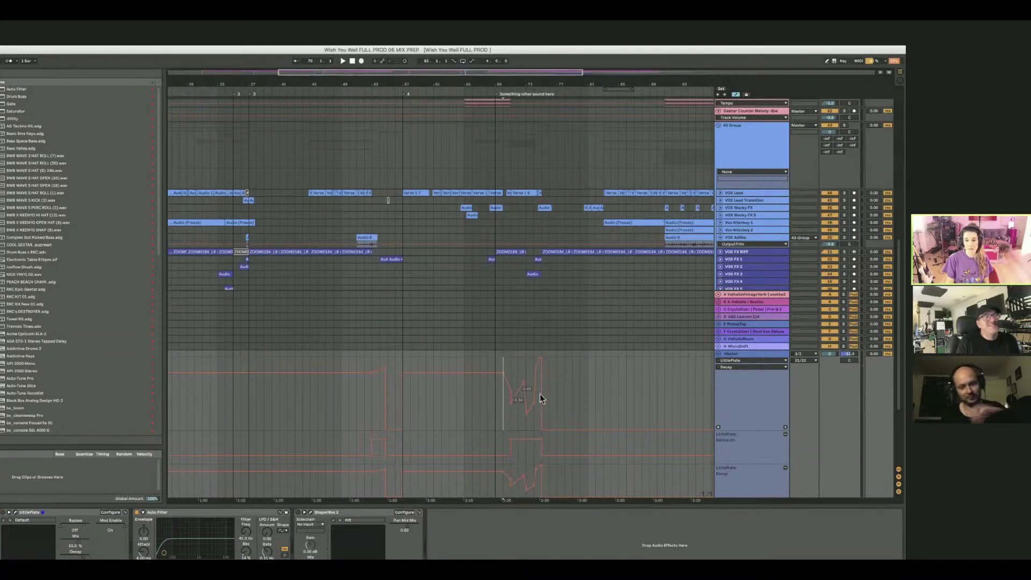
click(510, 364)
key(space)
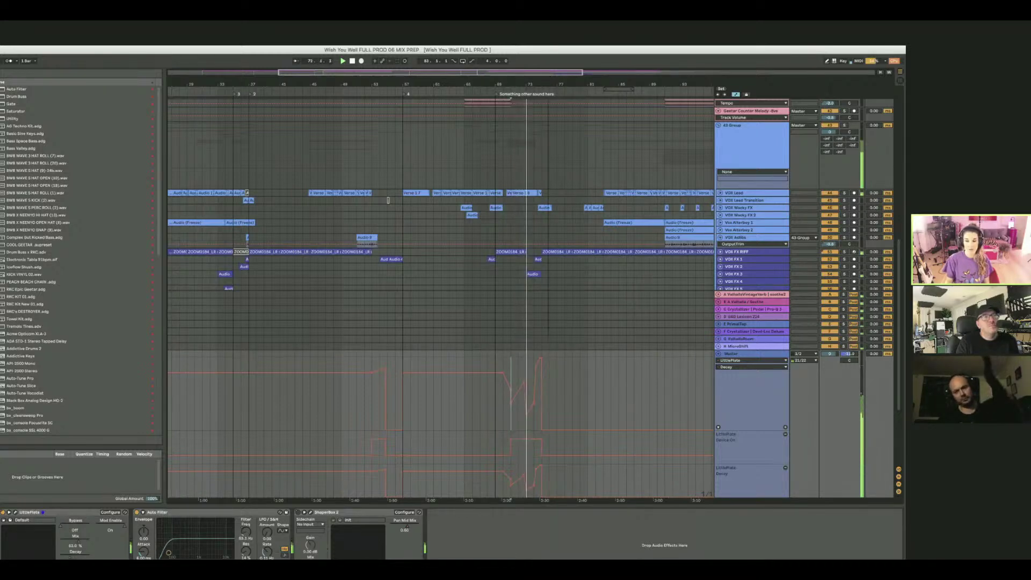
drag(548, 79, 532, 135)
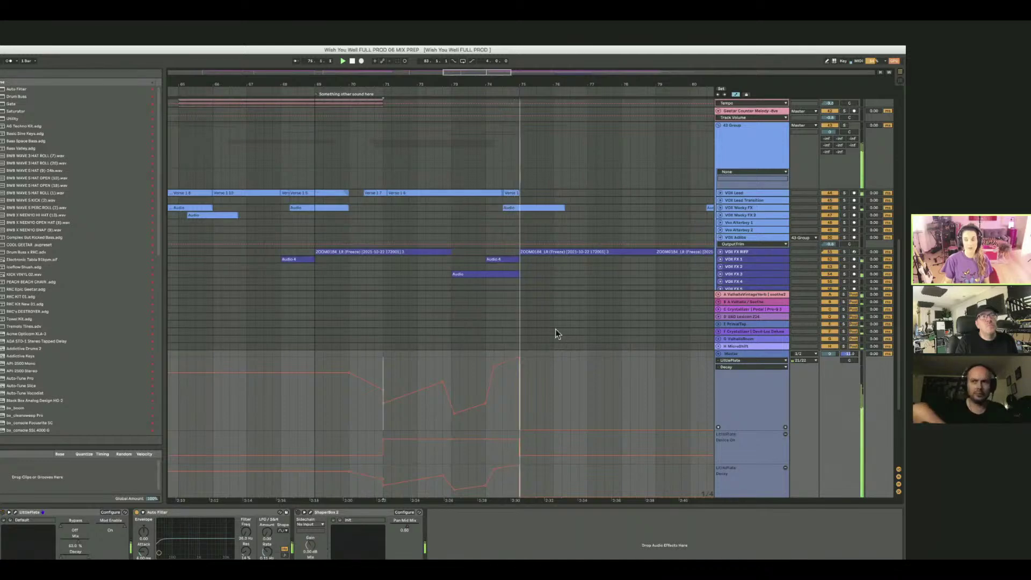
scroll(530, 308, up, 5)
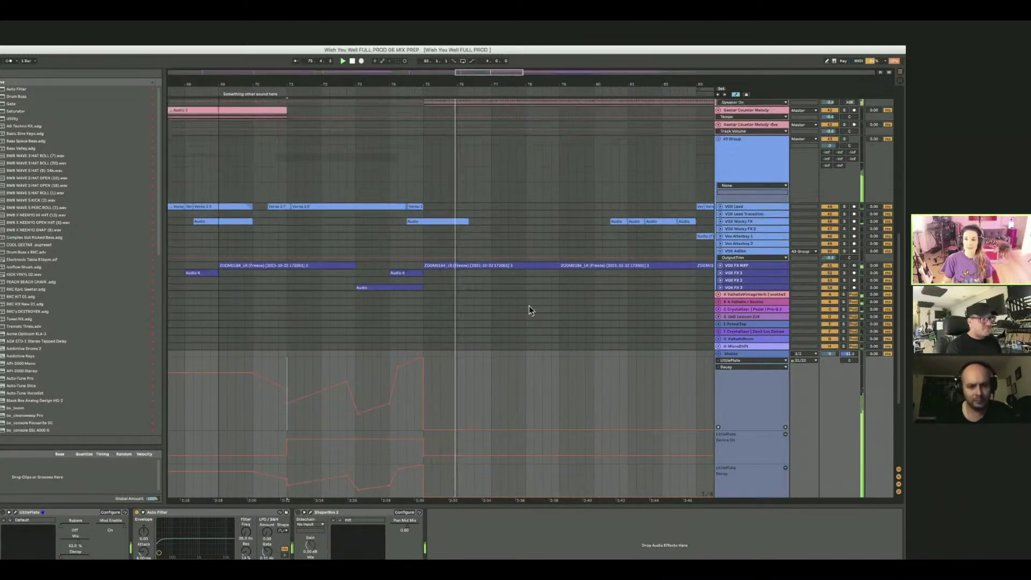
scroll(529, 305, up, 3)
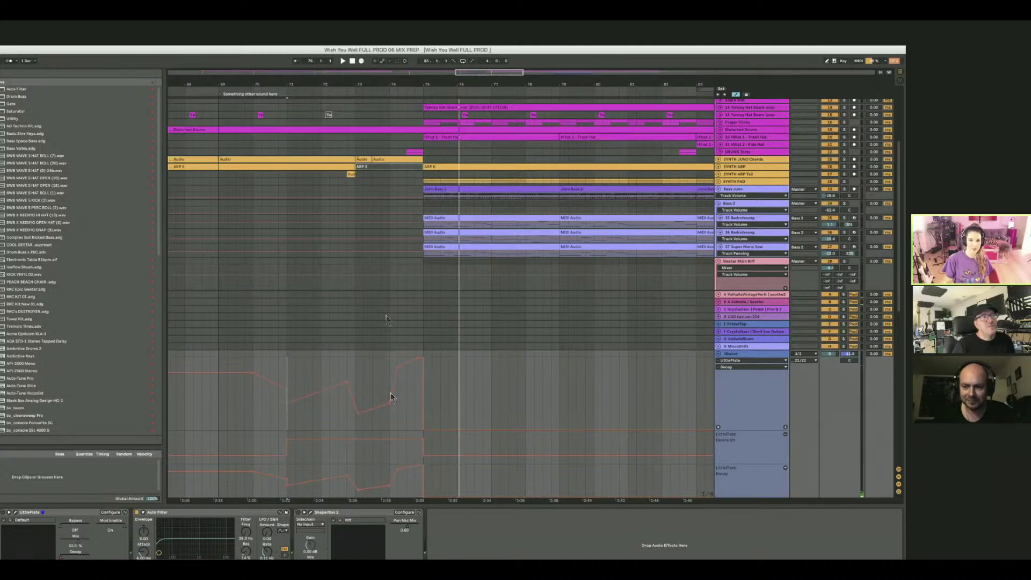
mouse_move(380, 405)
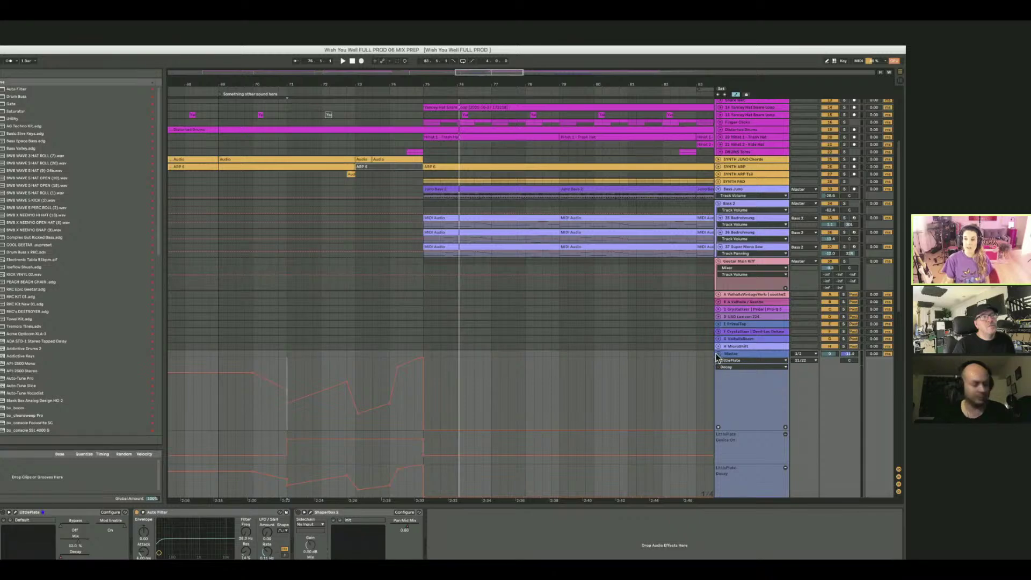
Fold the Master track, select VOX Chorus Gang, and view the later devices in its effect chain.
scroll(672, 349, down, 15)
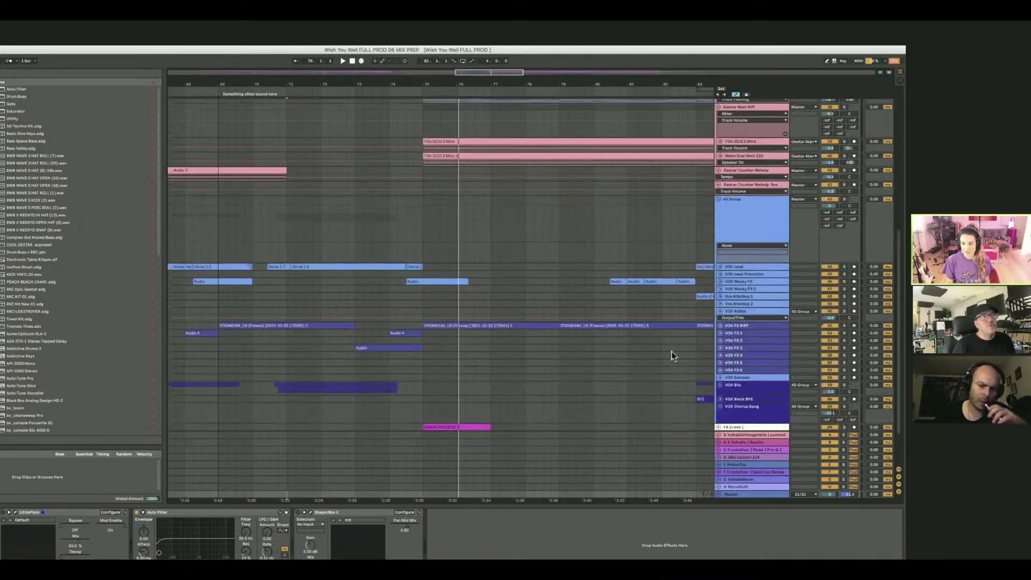
scroll(671, 351, down, 3)
click(733, 359)
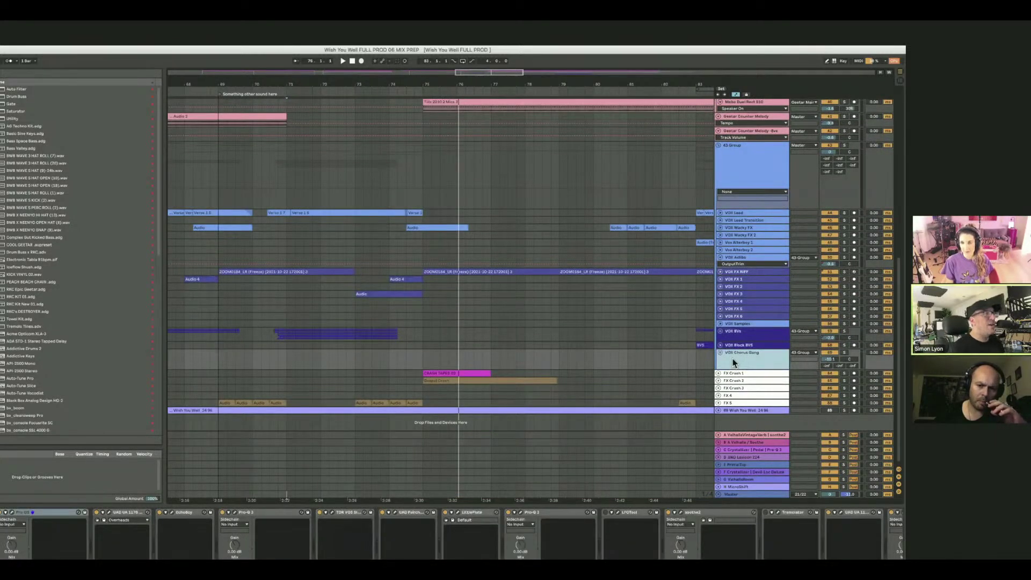
click(611, 533)
scroll(611, 534, right, 5)
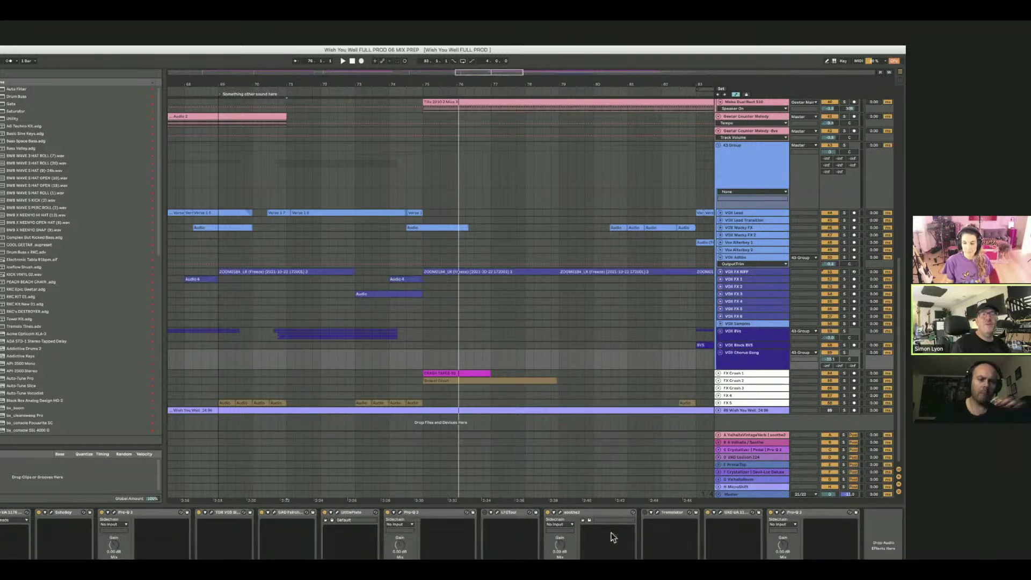